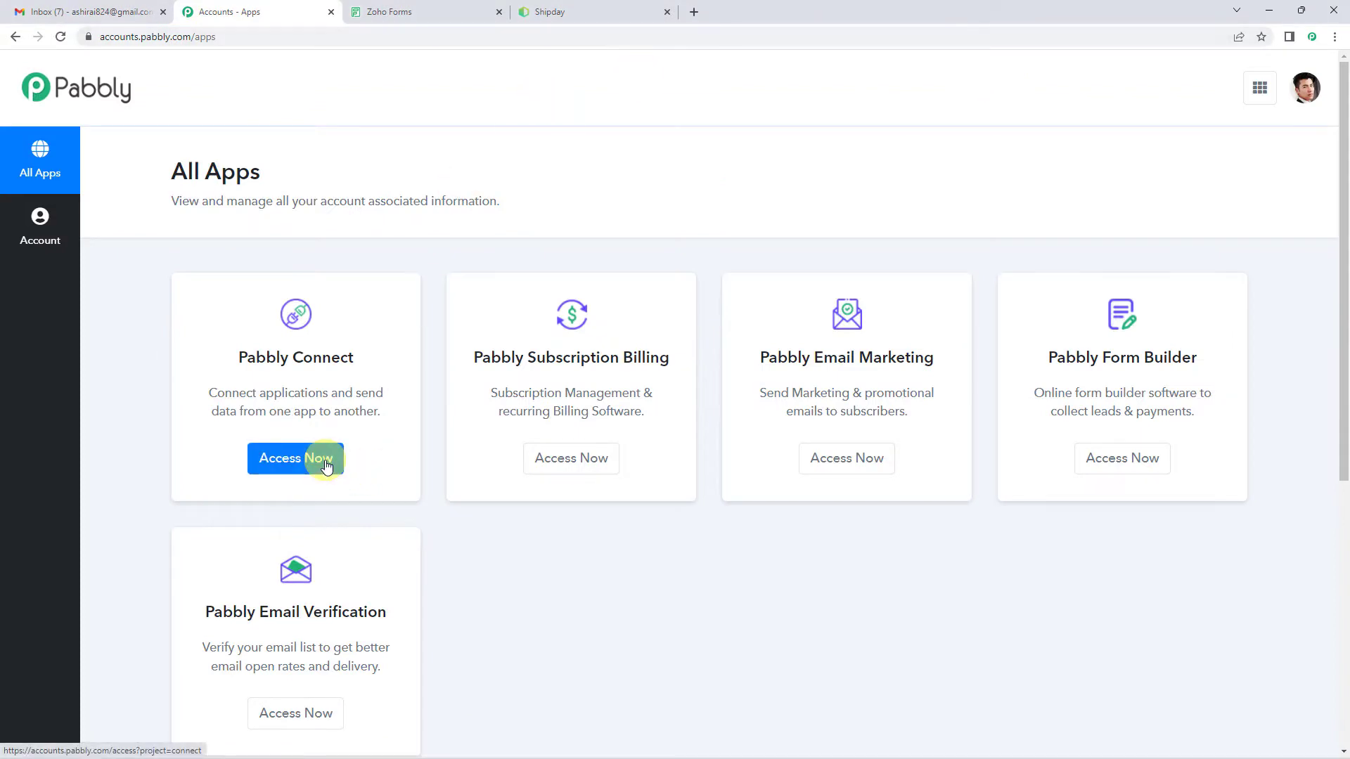
Step: Open Pabbly Connect and create a new workflow named "Zoho Forms To Shipday"
left_click(327, 466)
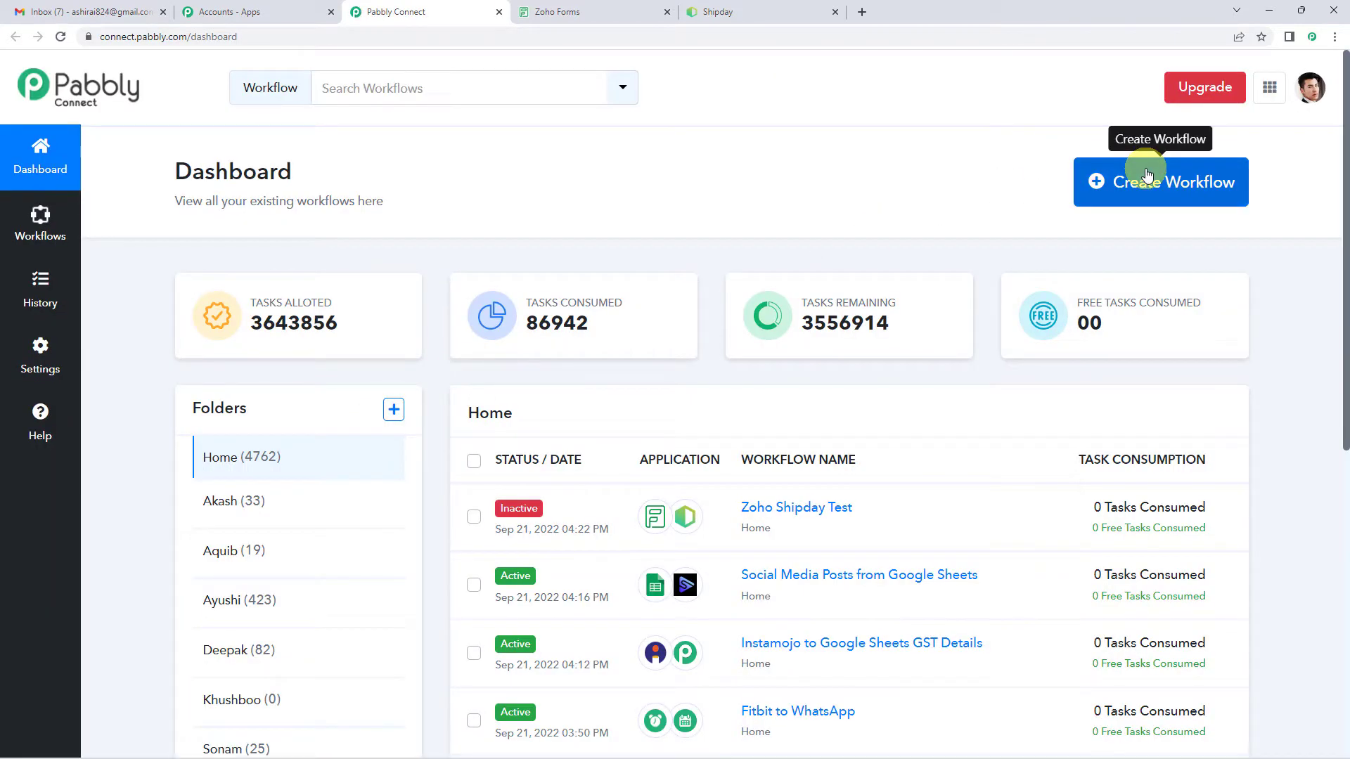
left_click(1146, 174)
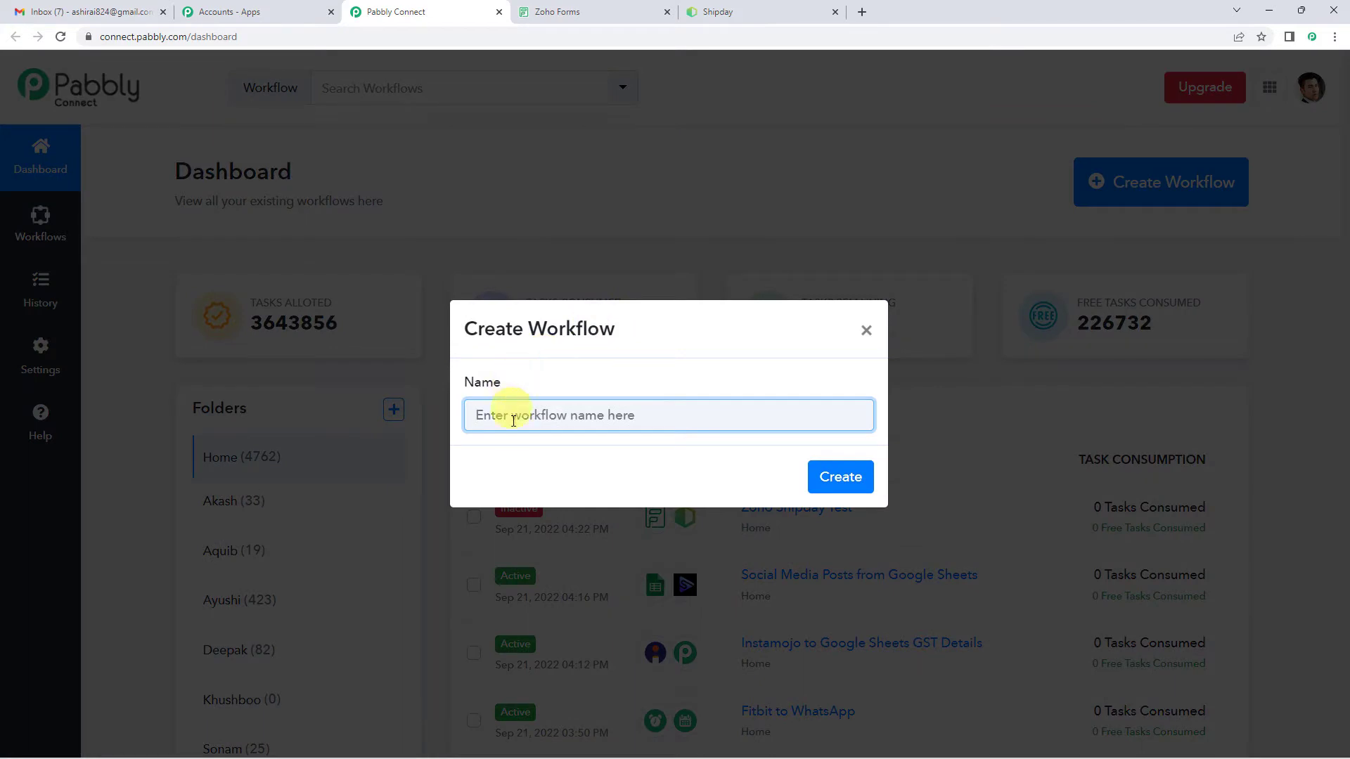
type("Zoho Forms To Shipday")
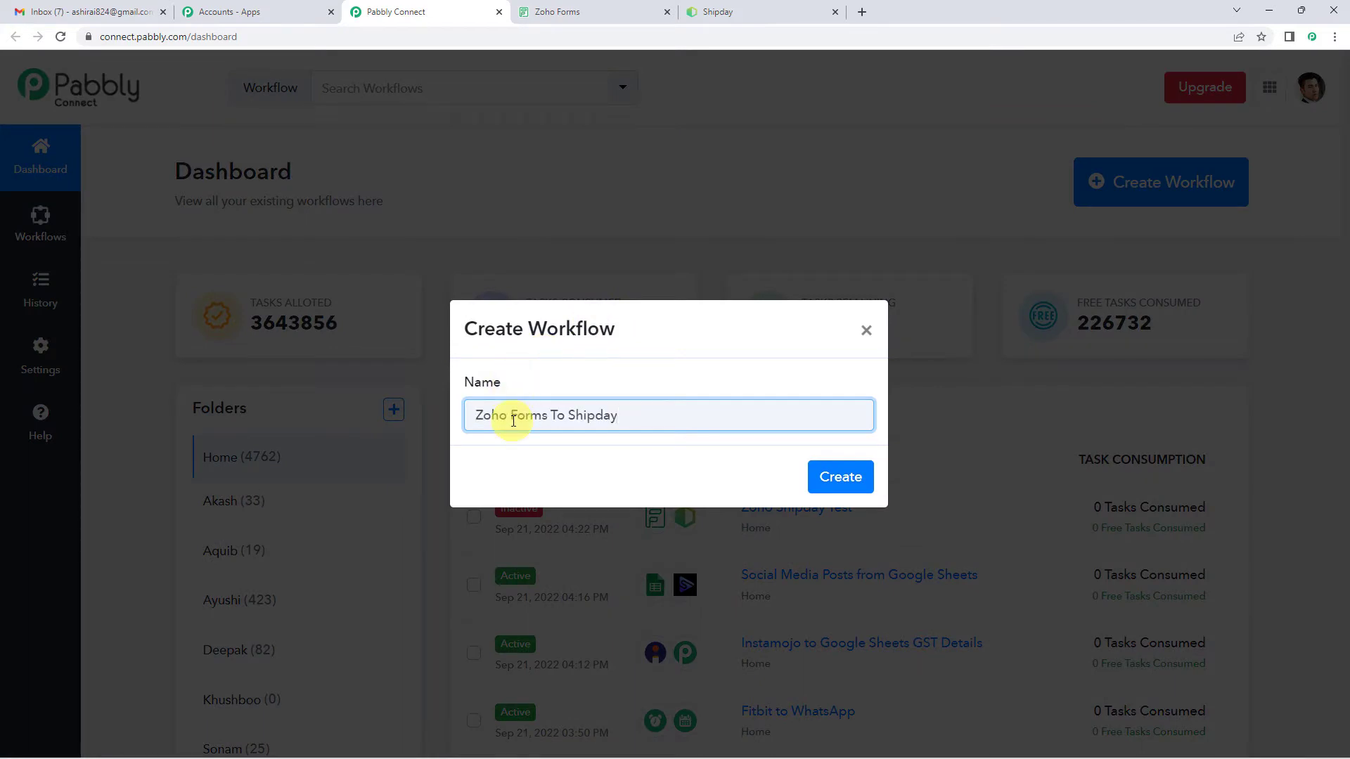
left_click(832, 485)
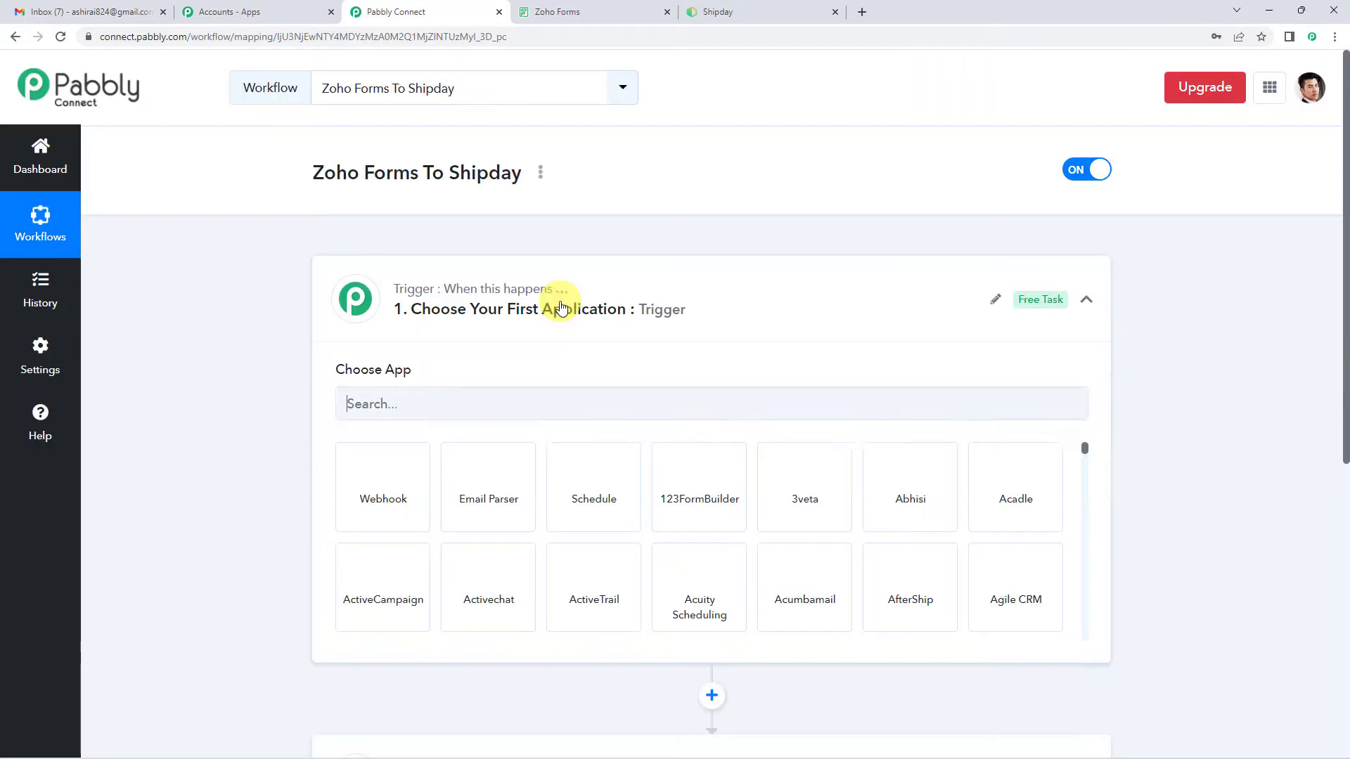
Step: Set the workflow's trigger to the Zoho Forms app with the New Form Submitted event
left_click(559, 303)
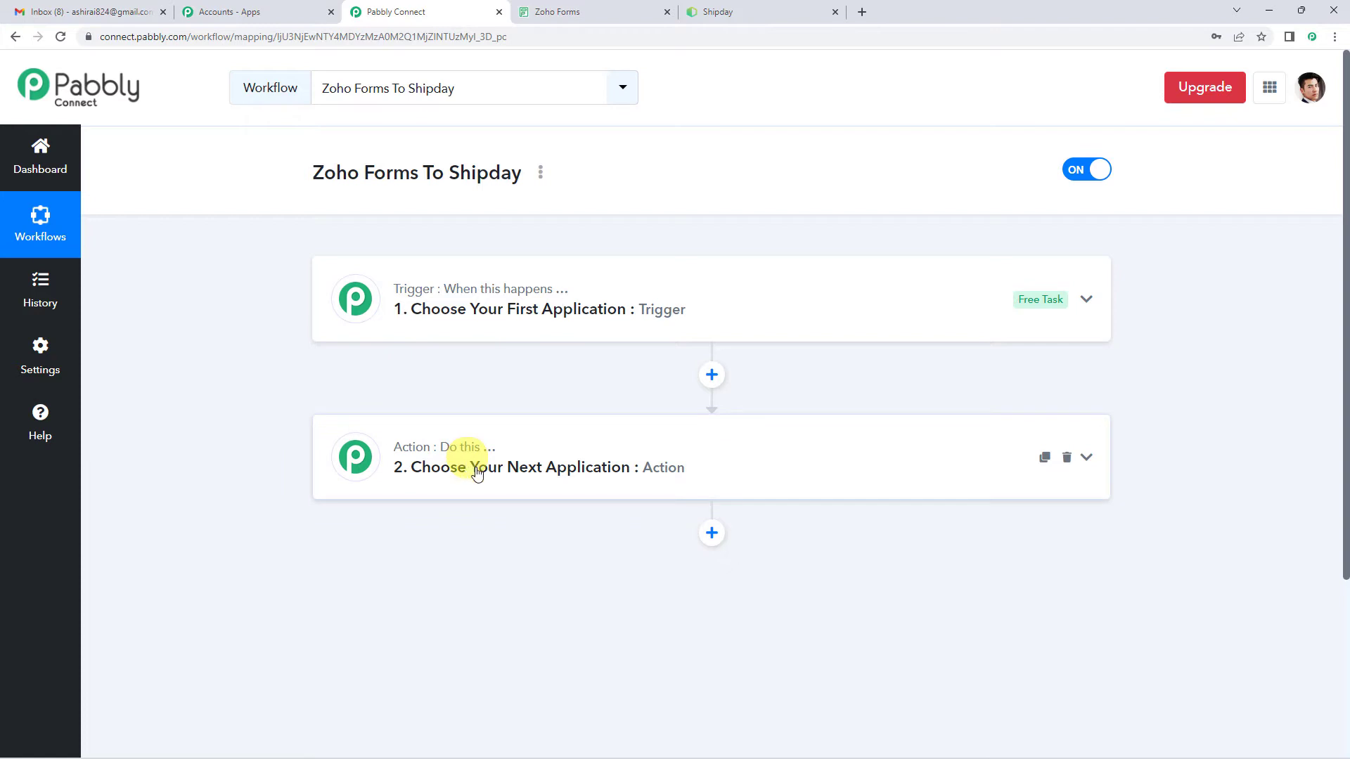
left_click(484, 310)
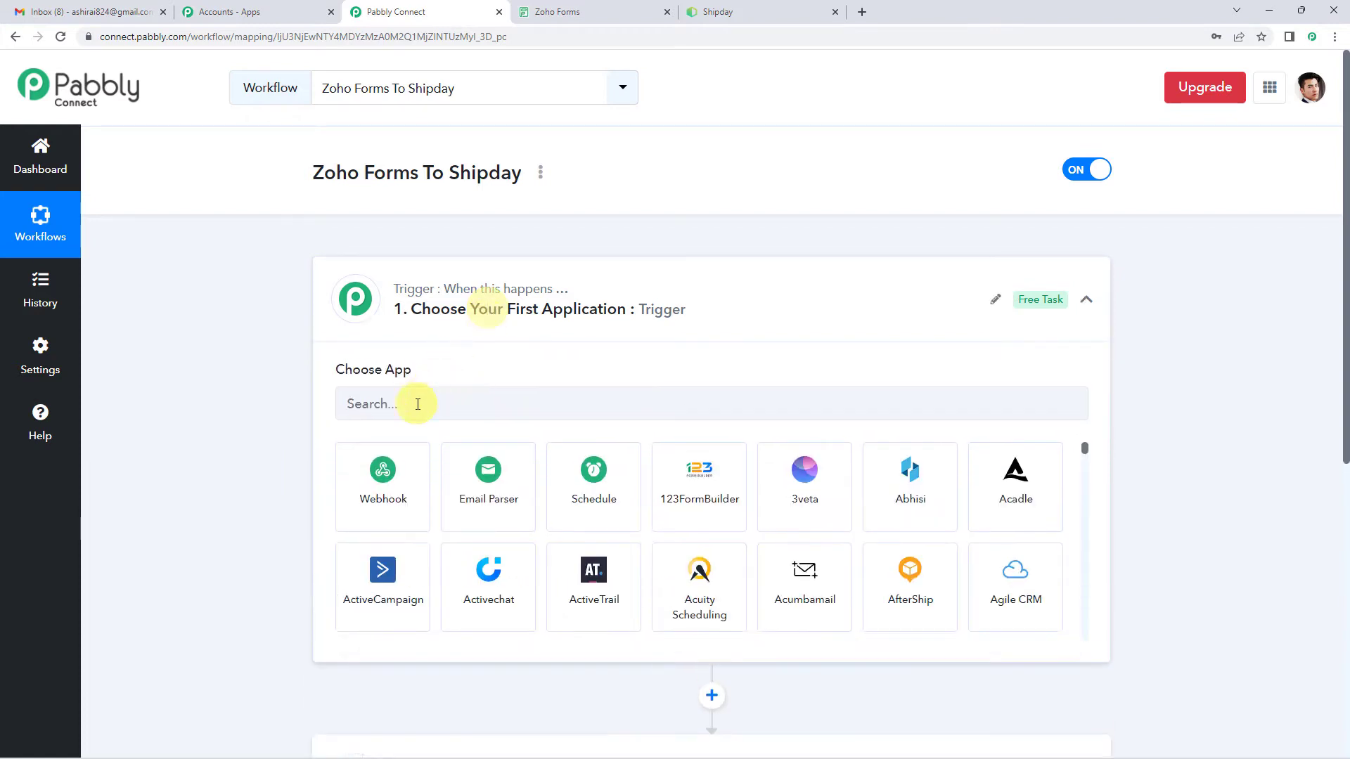
left_click(418, 404)
type("c")
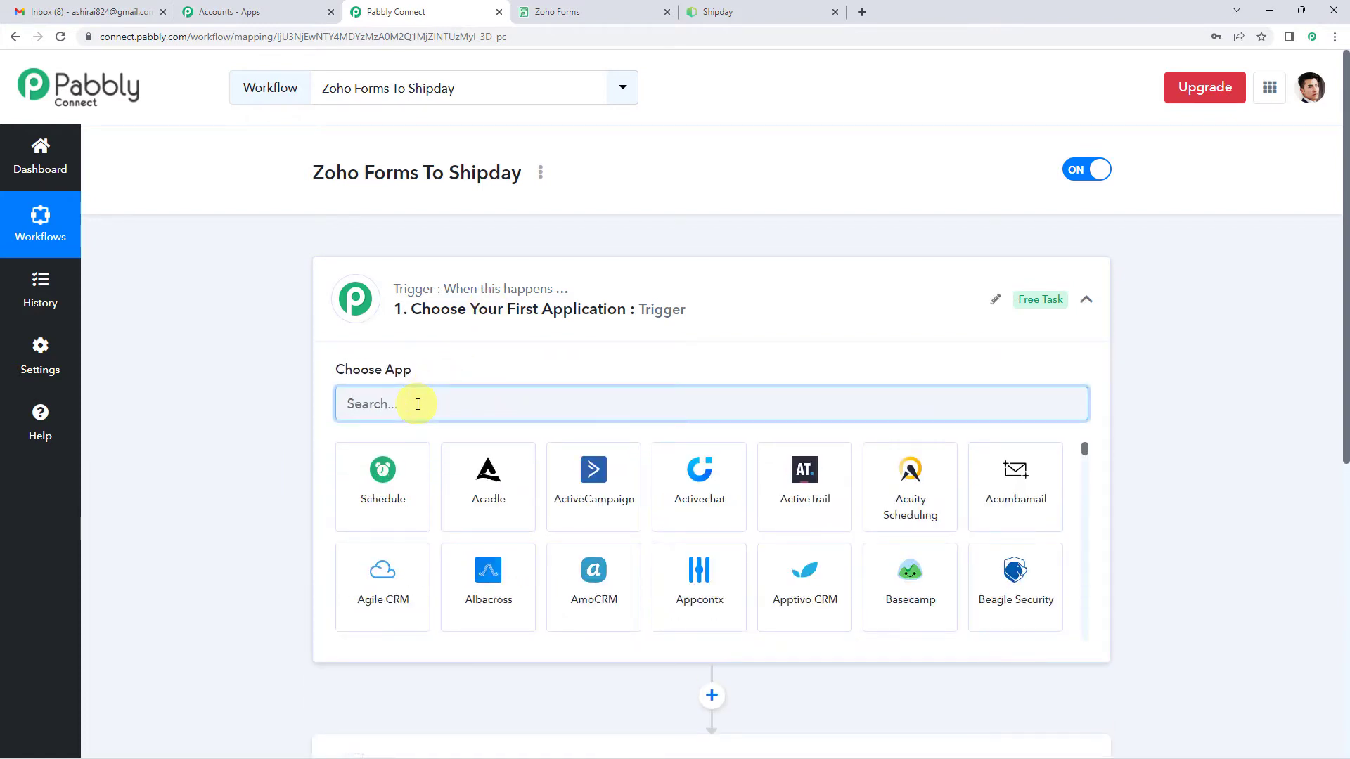
type("zoho")
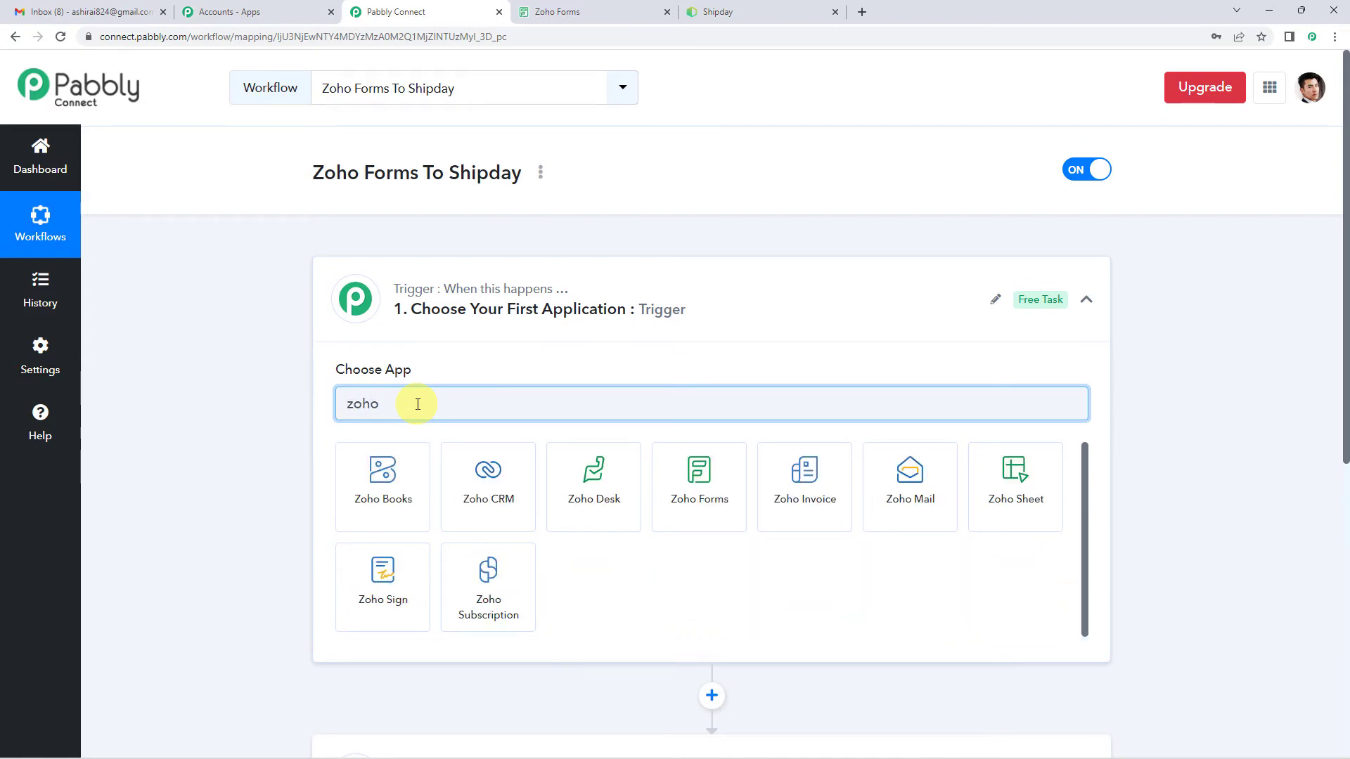
left_click(703, 518)
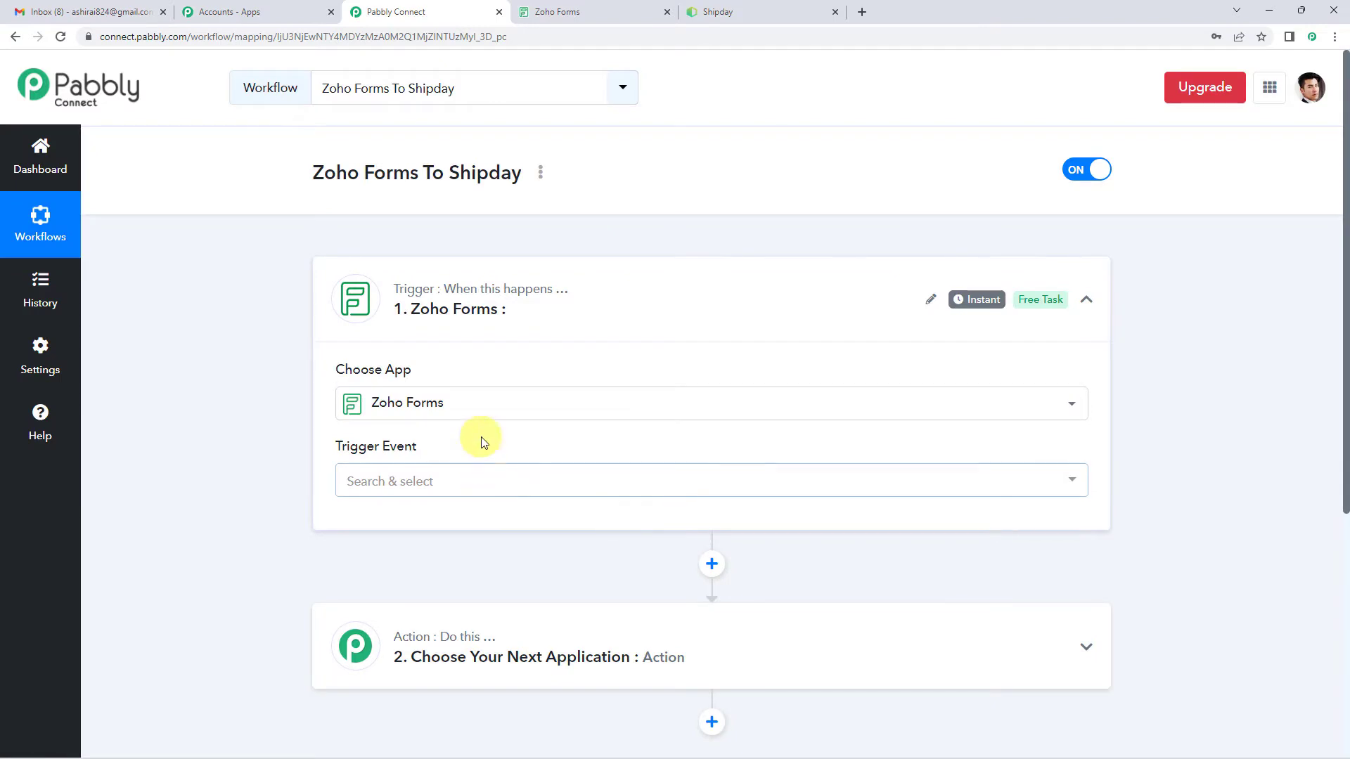
scroll(464, 429, "down", 1)
left_click(450, 415)
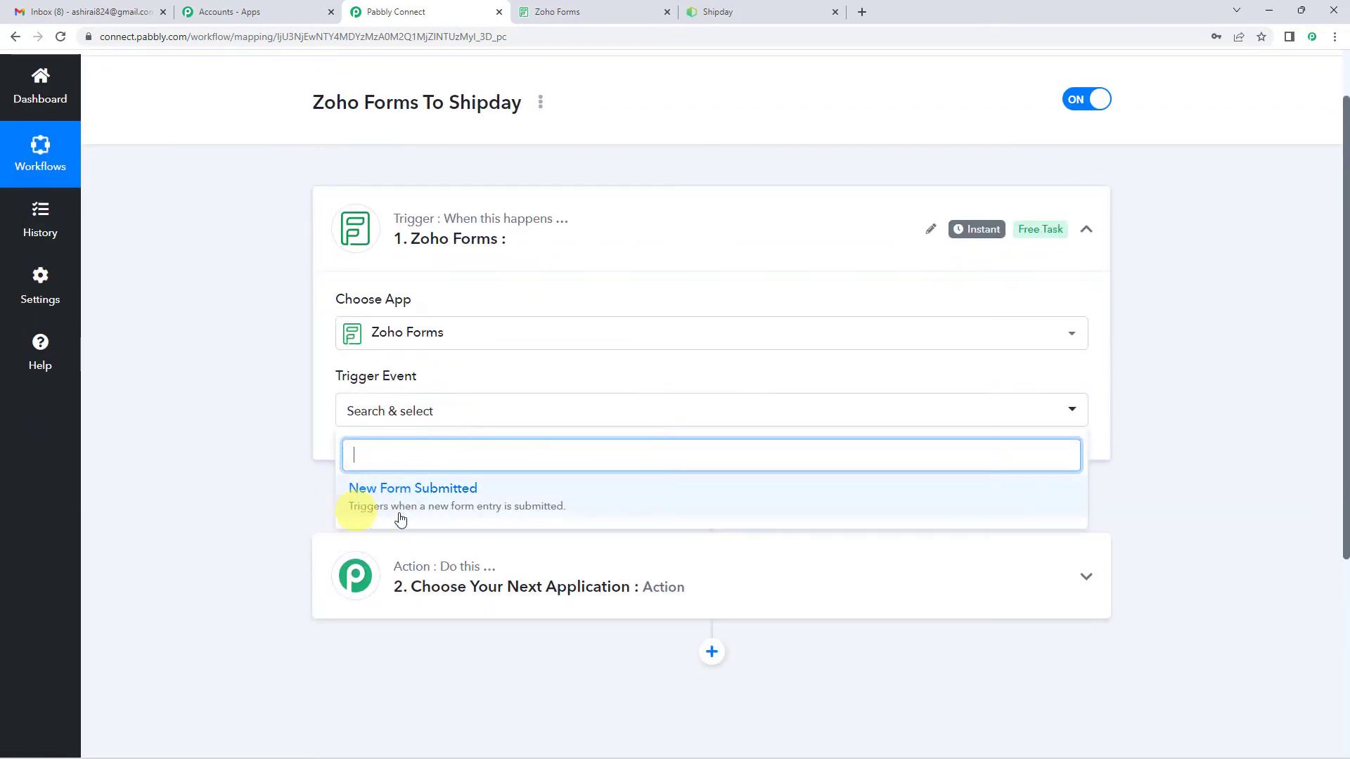
left_click(436, 496)
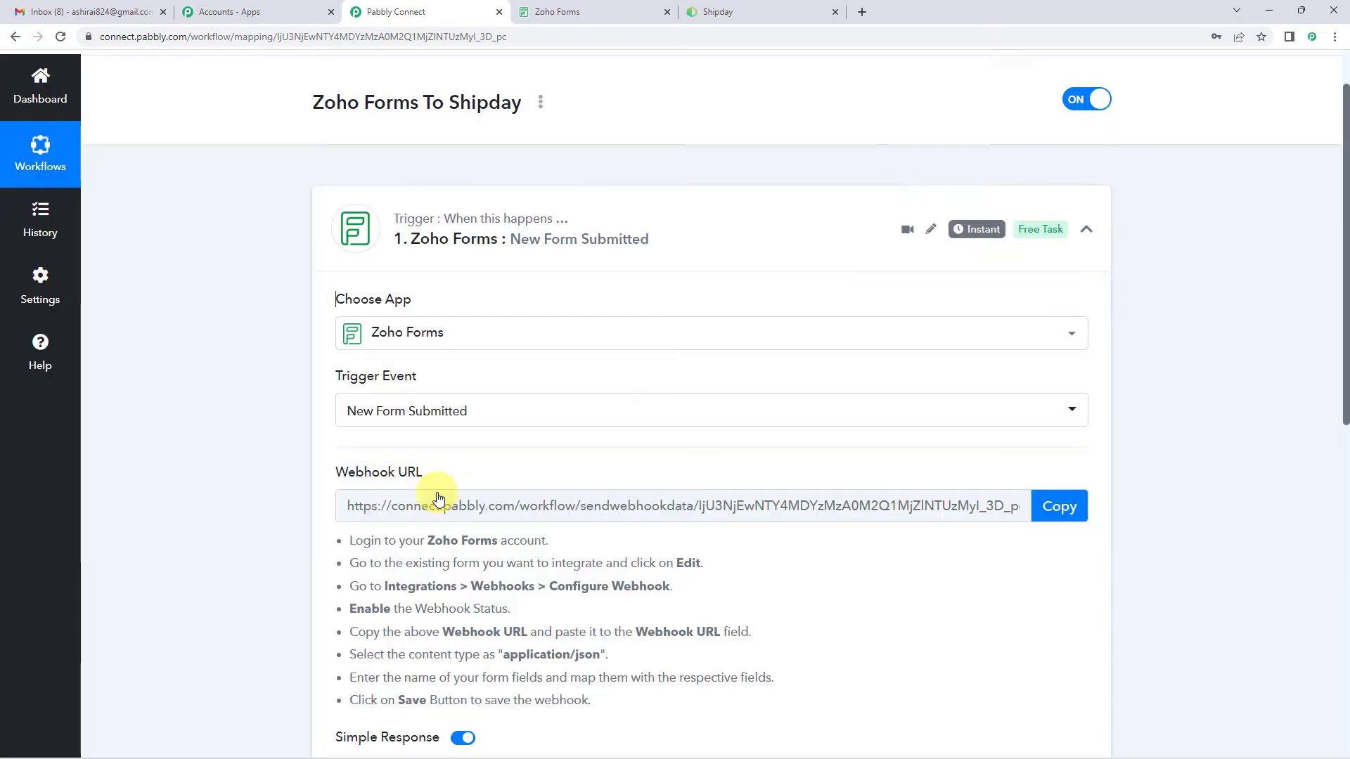
Step: Copy the trigger's webhook URL and open the Carrier Form's Webhooks integration in a separate Zoho Forms tab
scroll(471, 457, "down", 1)
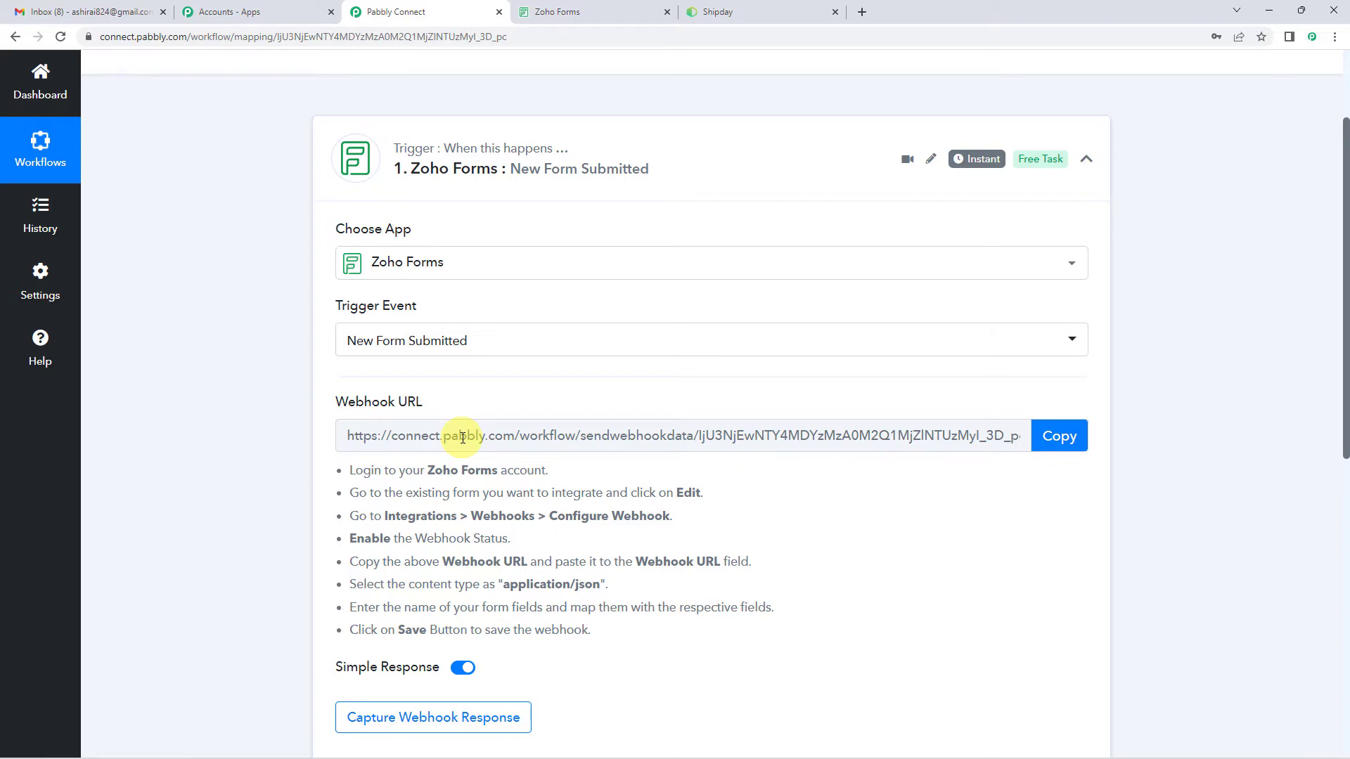
left_click(1060, 436)
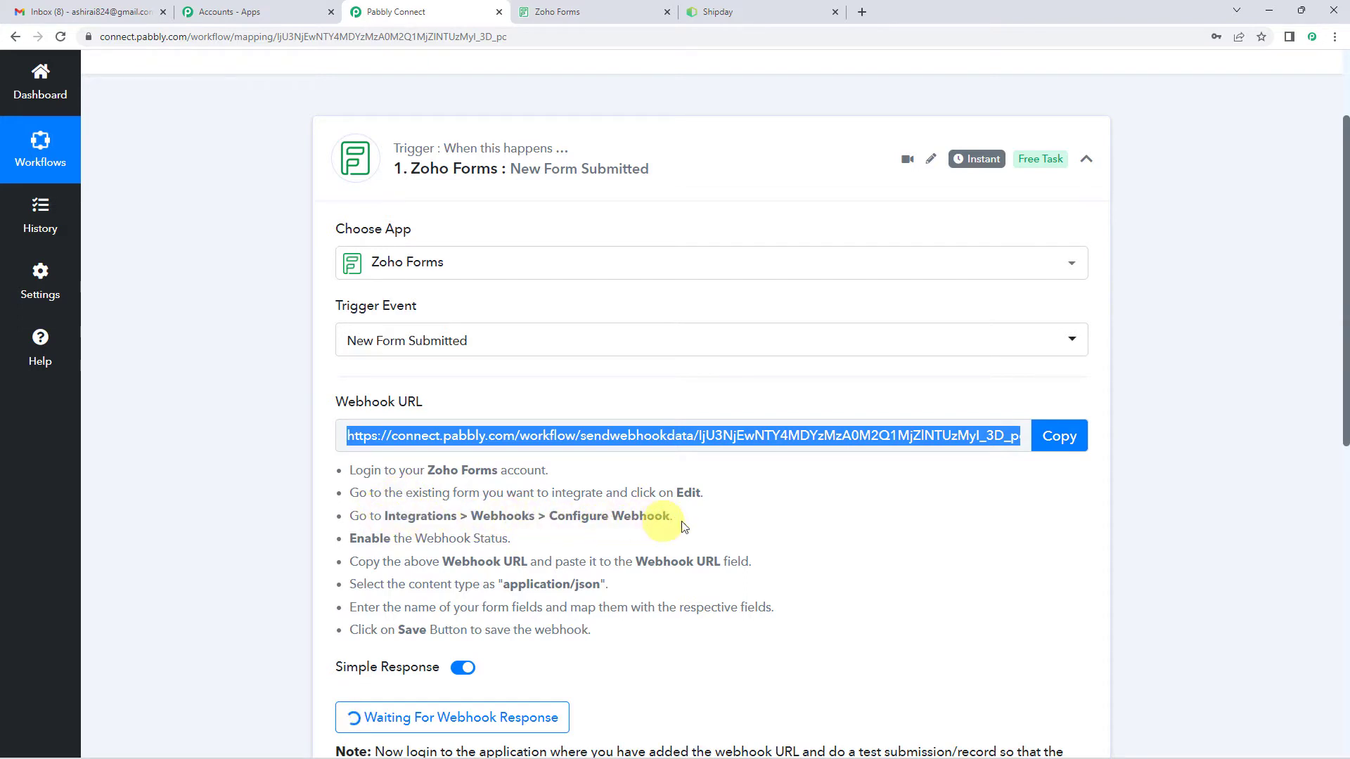
left_click(563, 12)
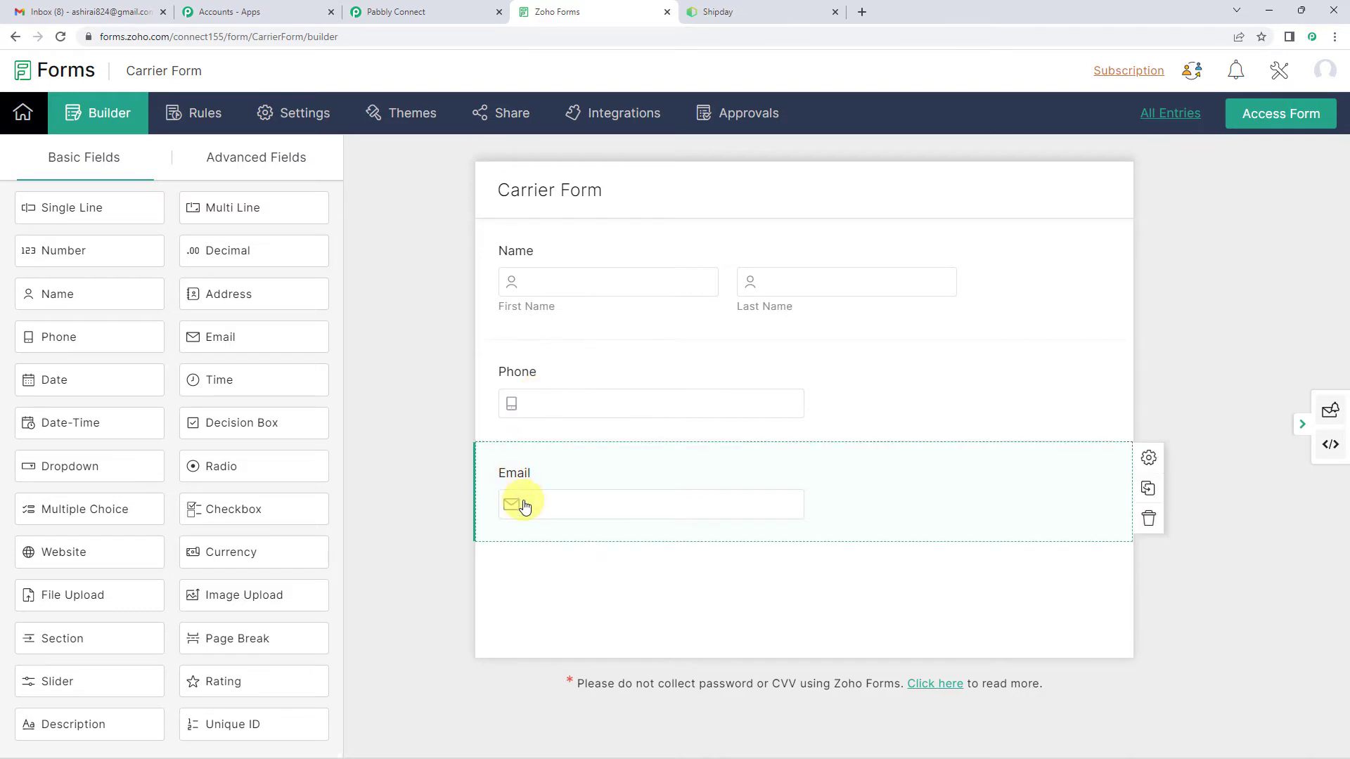
right_click(609, 119)
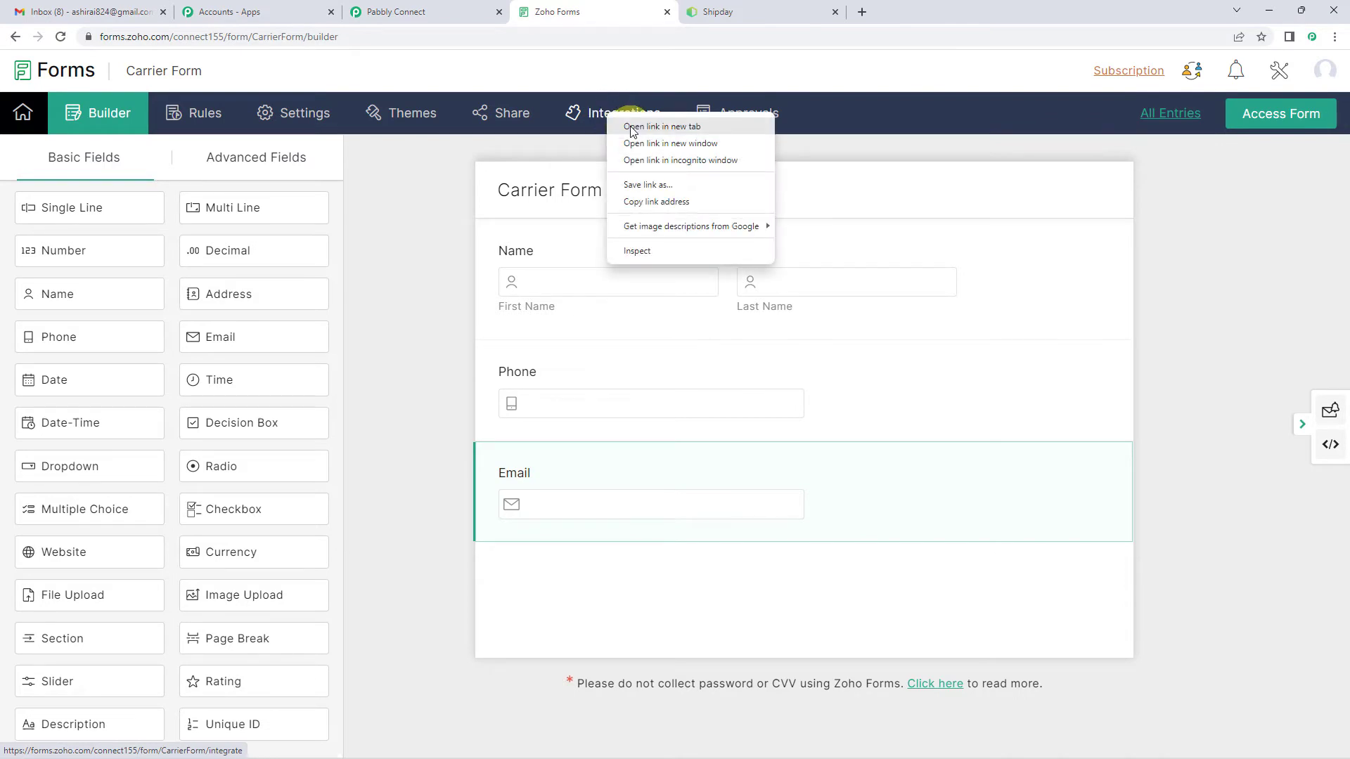
left_click(630, 125)
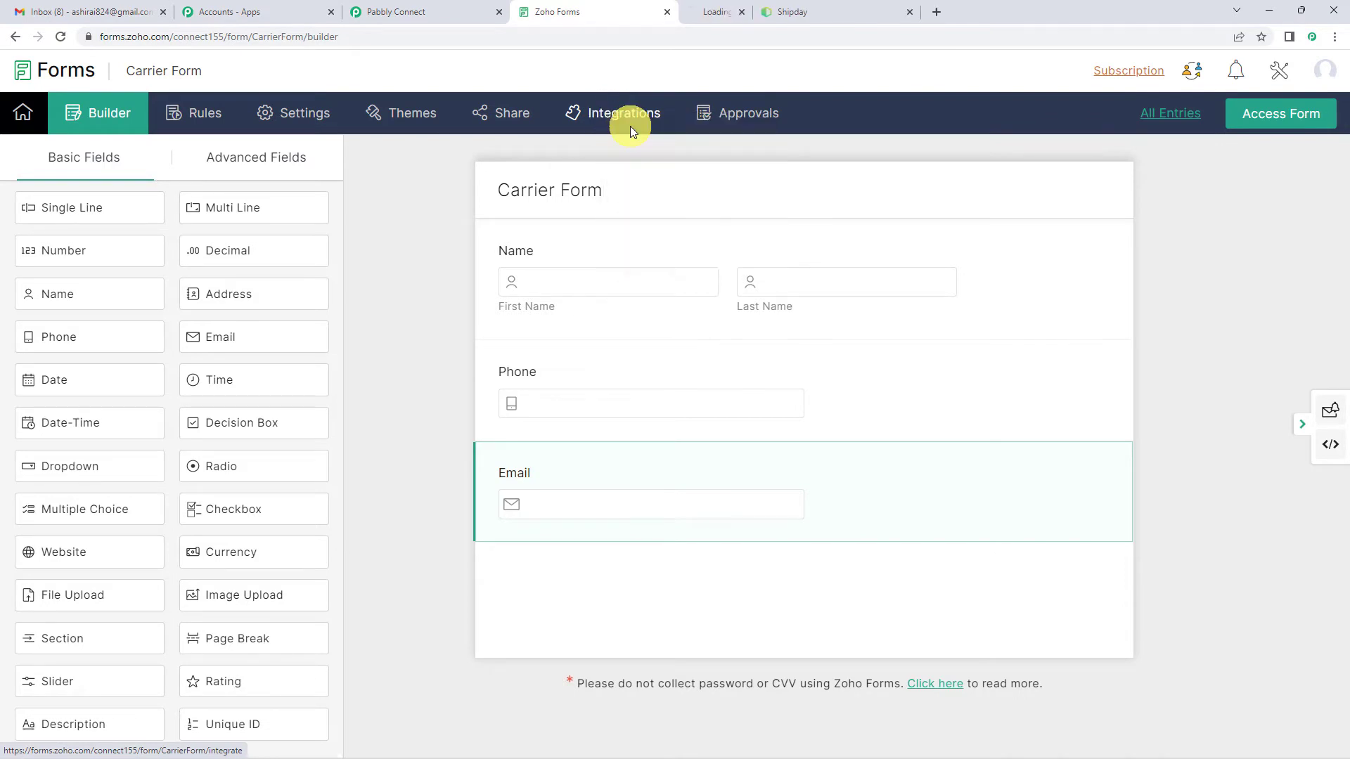
left_click(734, 14)
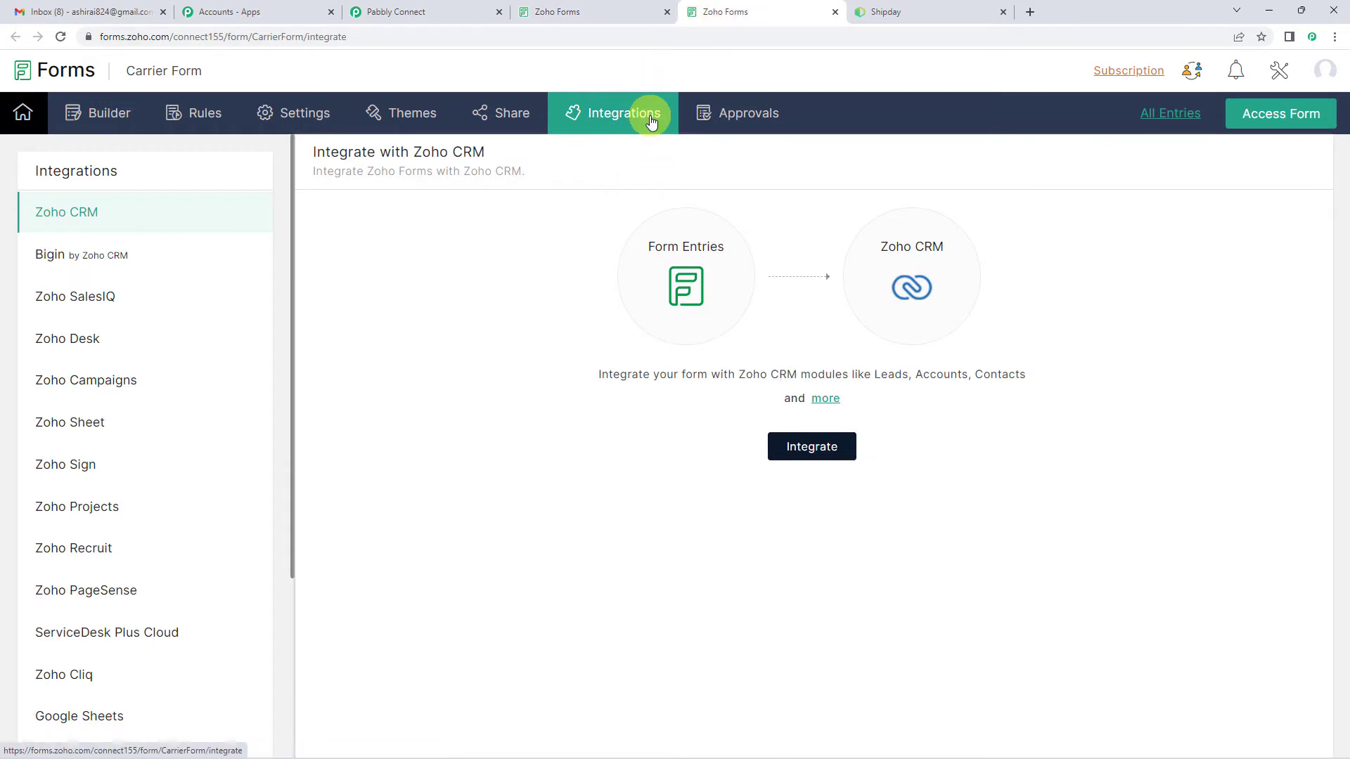
scroll(482, 159, "down", 3)
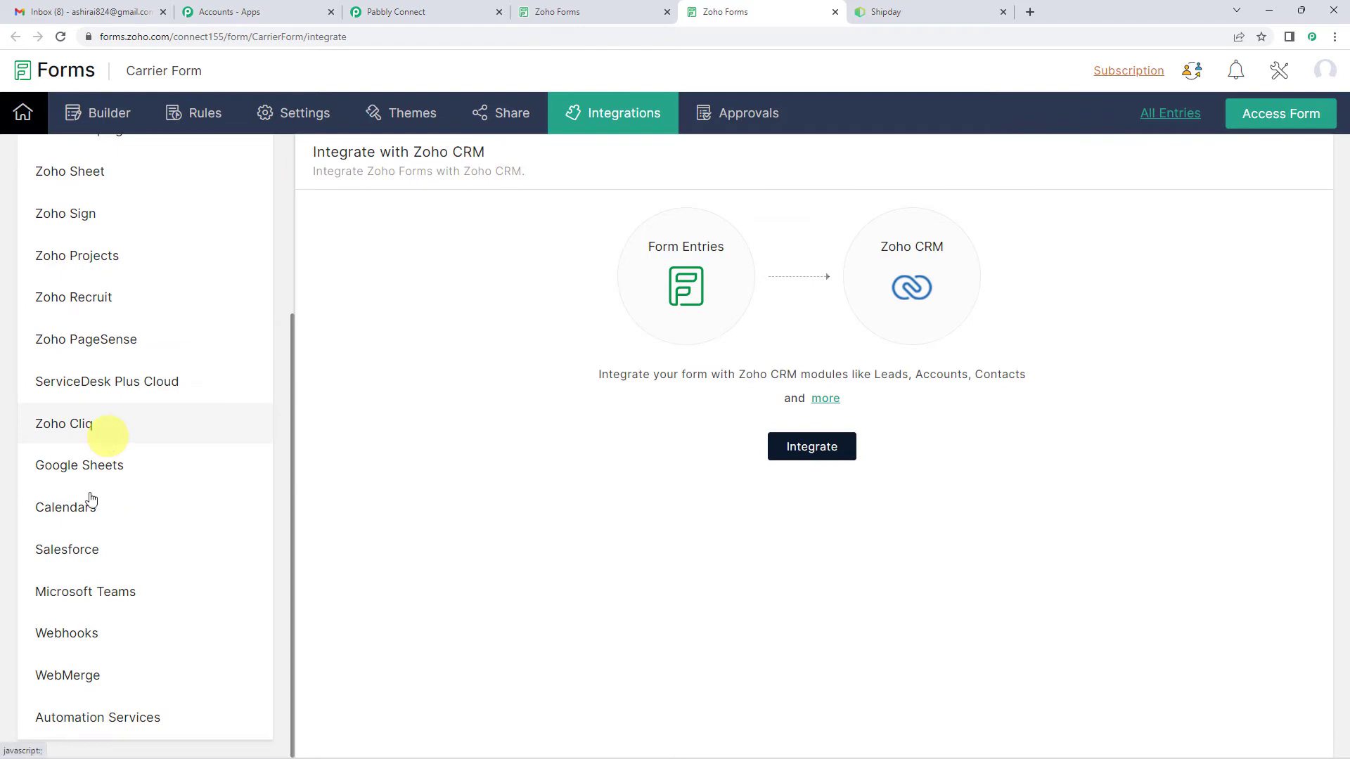
left_click(85, 637)
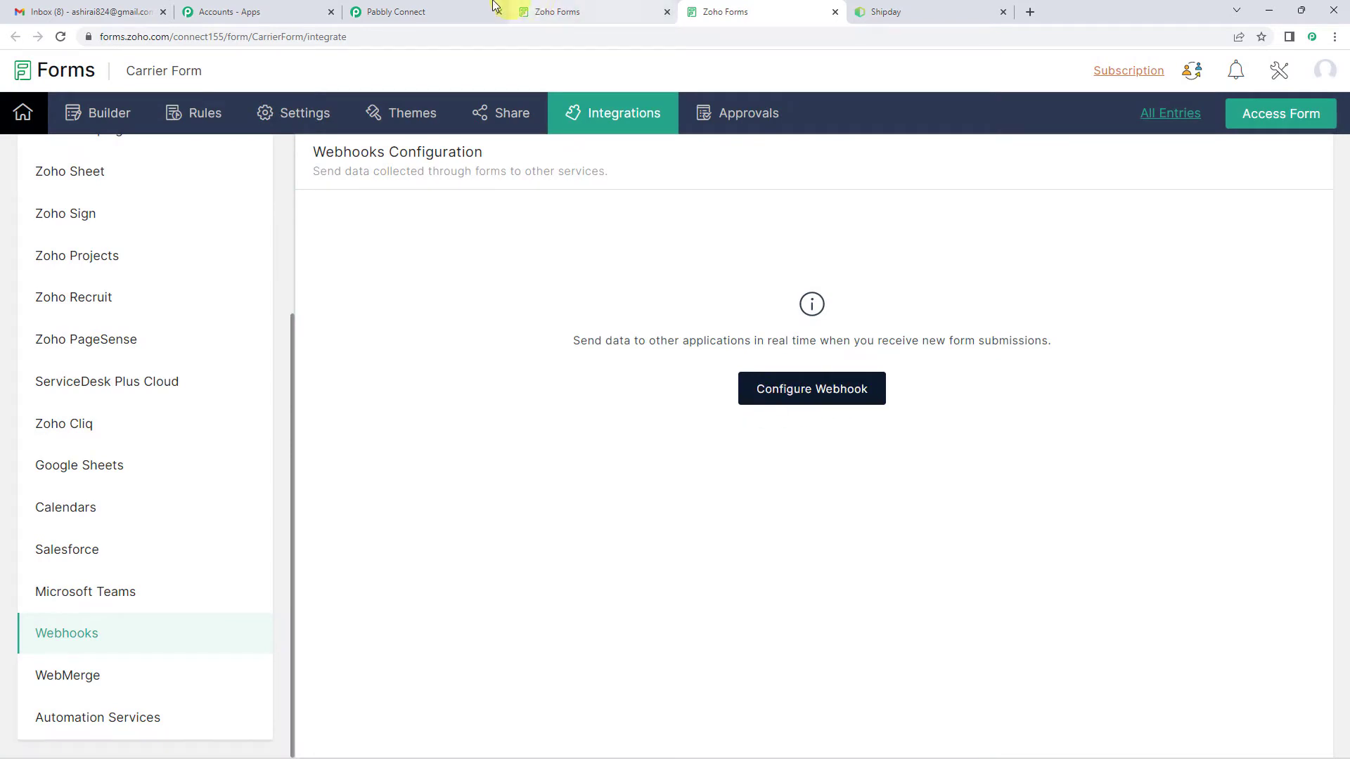
Step: Check the Configure Webhook instruction in Pabbly Connect and start configuring a webhook for the Carrier Form in Zoho Forms
left_click(443, 8)
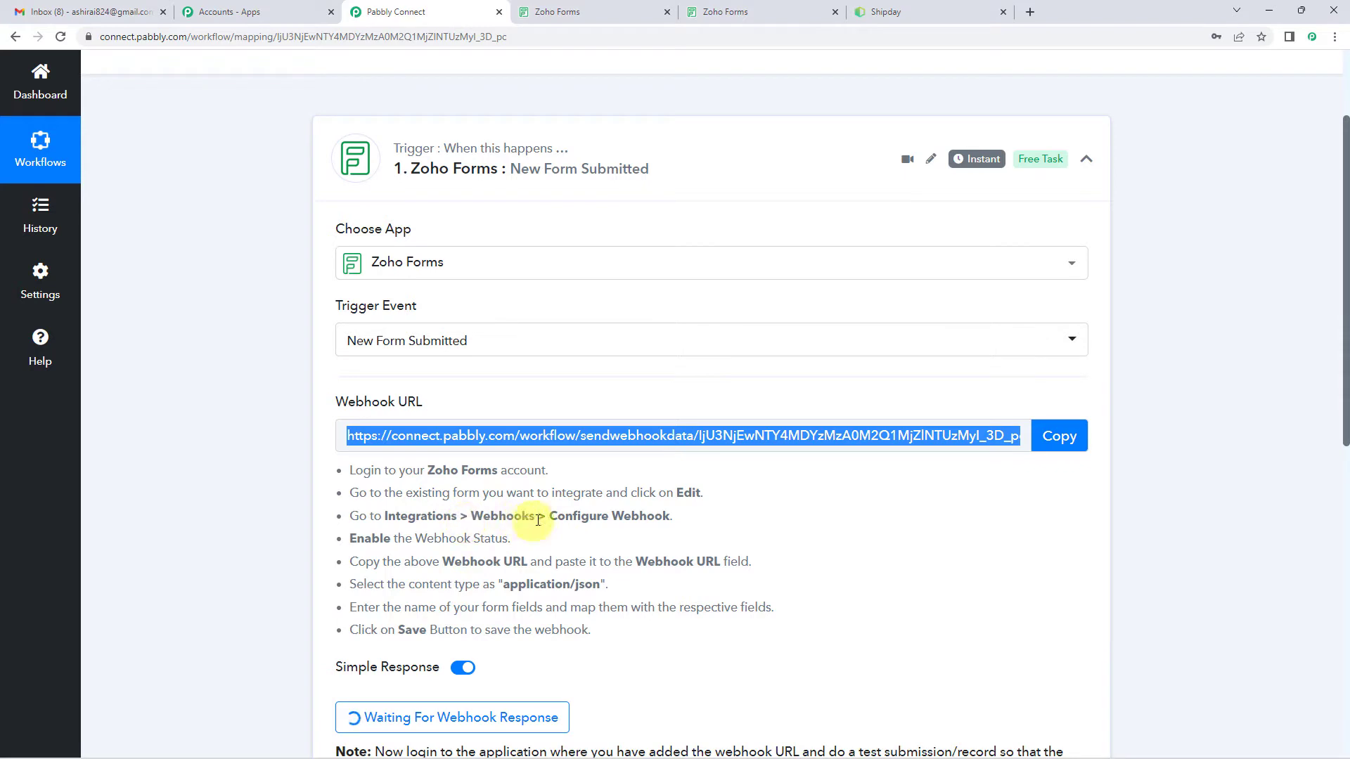
left_click_drag(552, 517, 675, 517)
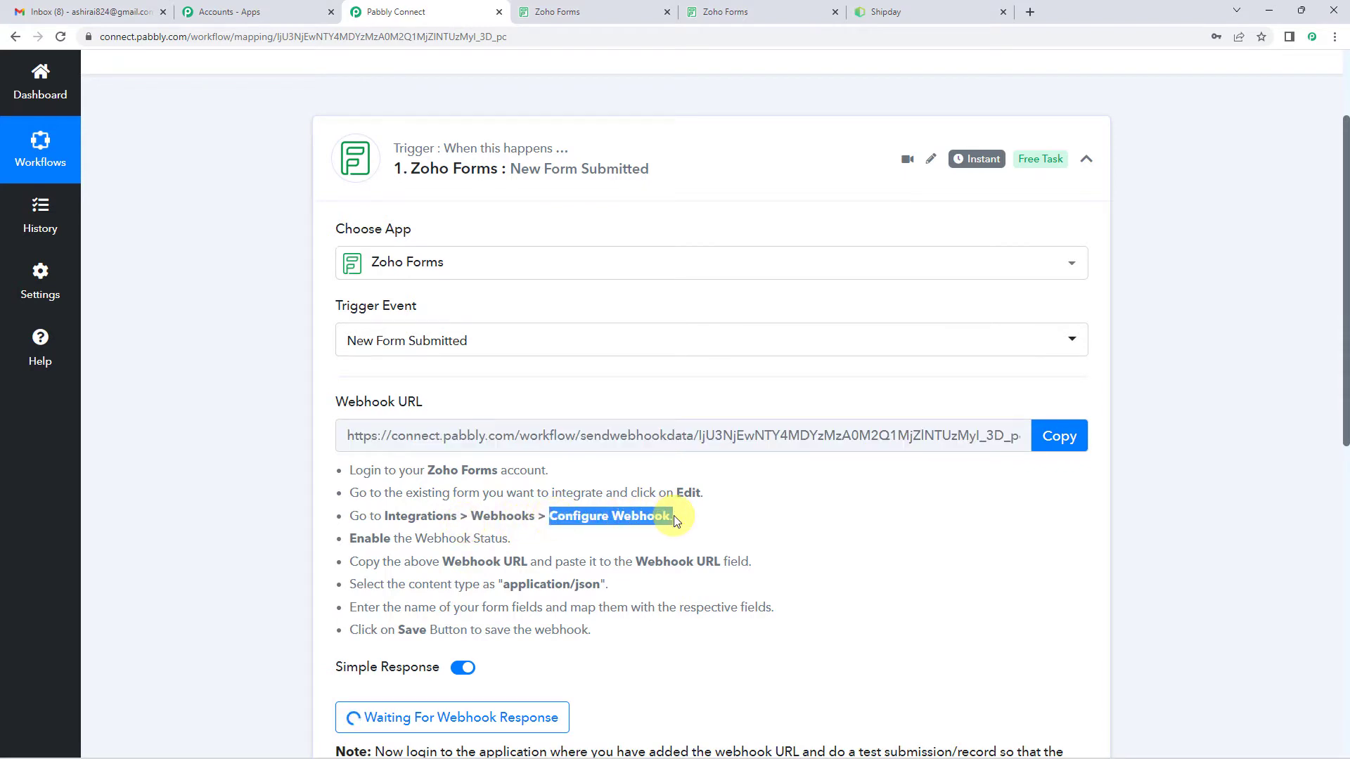
left_click(712, 12)
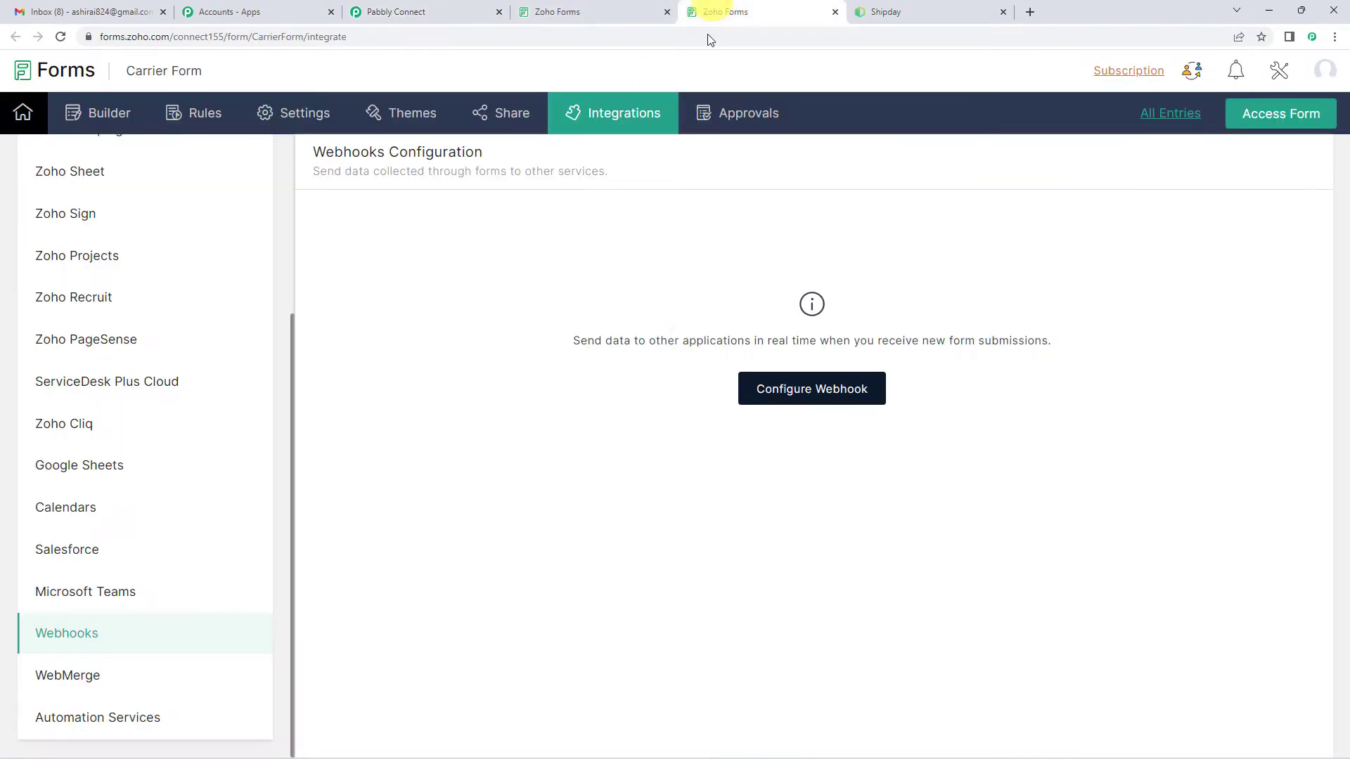
left_click(769, 392)
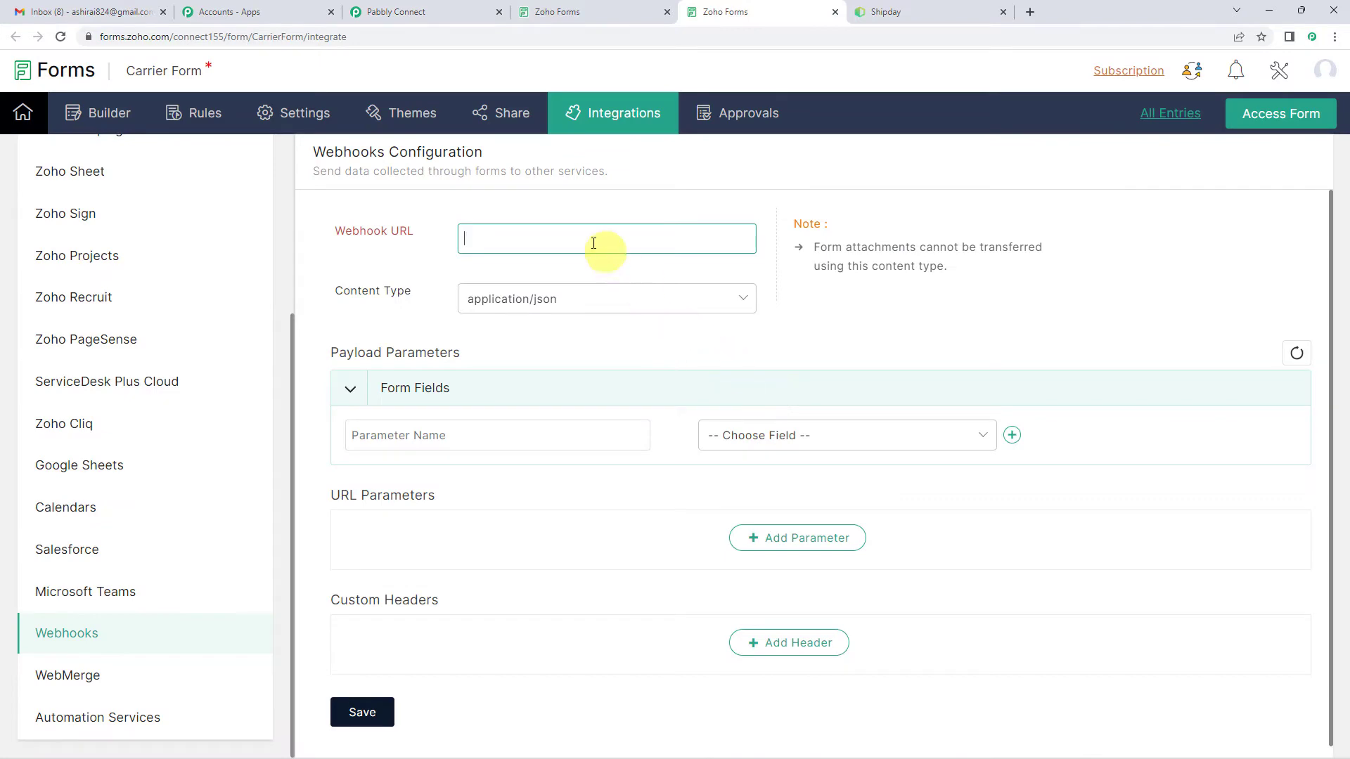
Step: Copy the webhook URL from the Pabbly Connect trigger into the Webhook URL field of the Zoho Forms webhook configuration
left_click(429, 12)
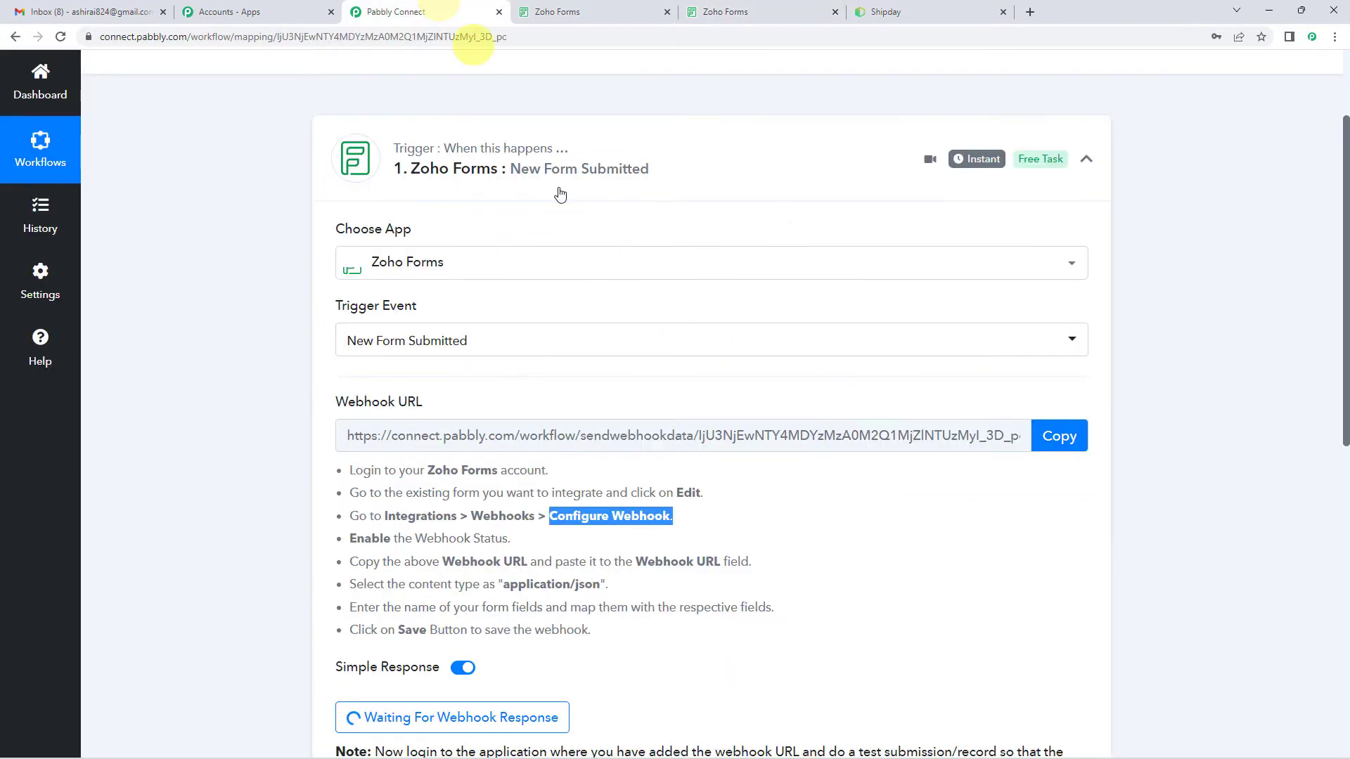
left_click(1058, 436)
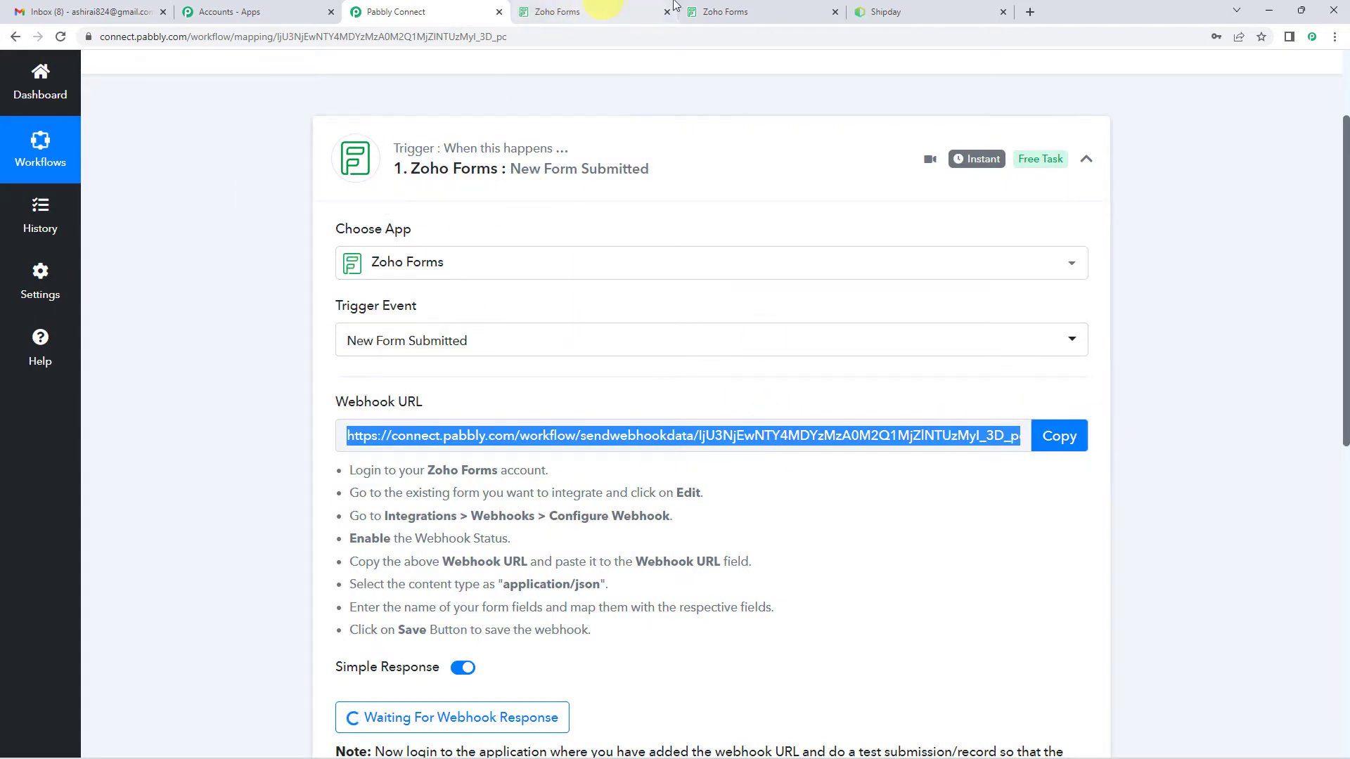
left_click(700, 12)
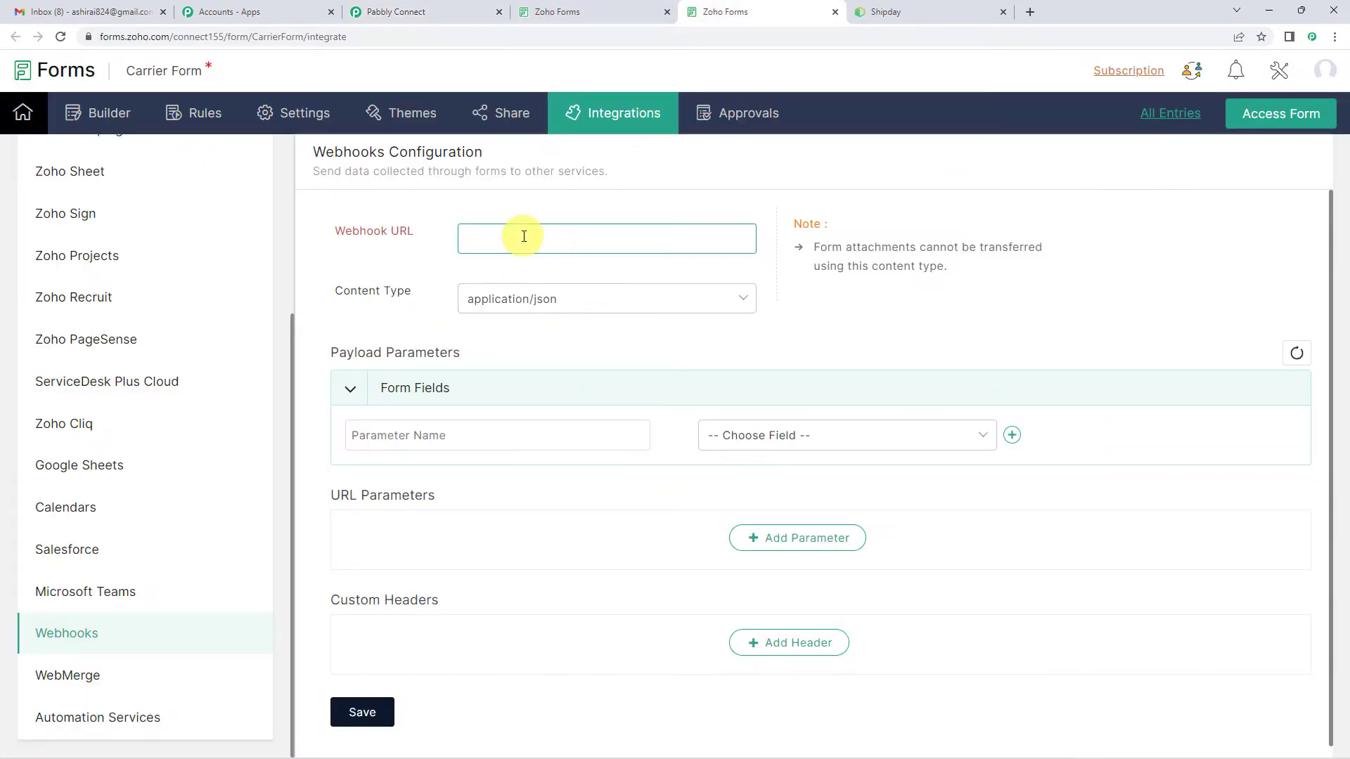
key("ctrl+v")
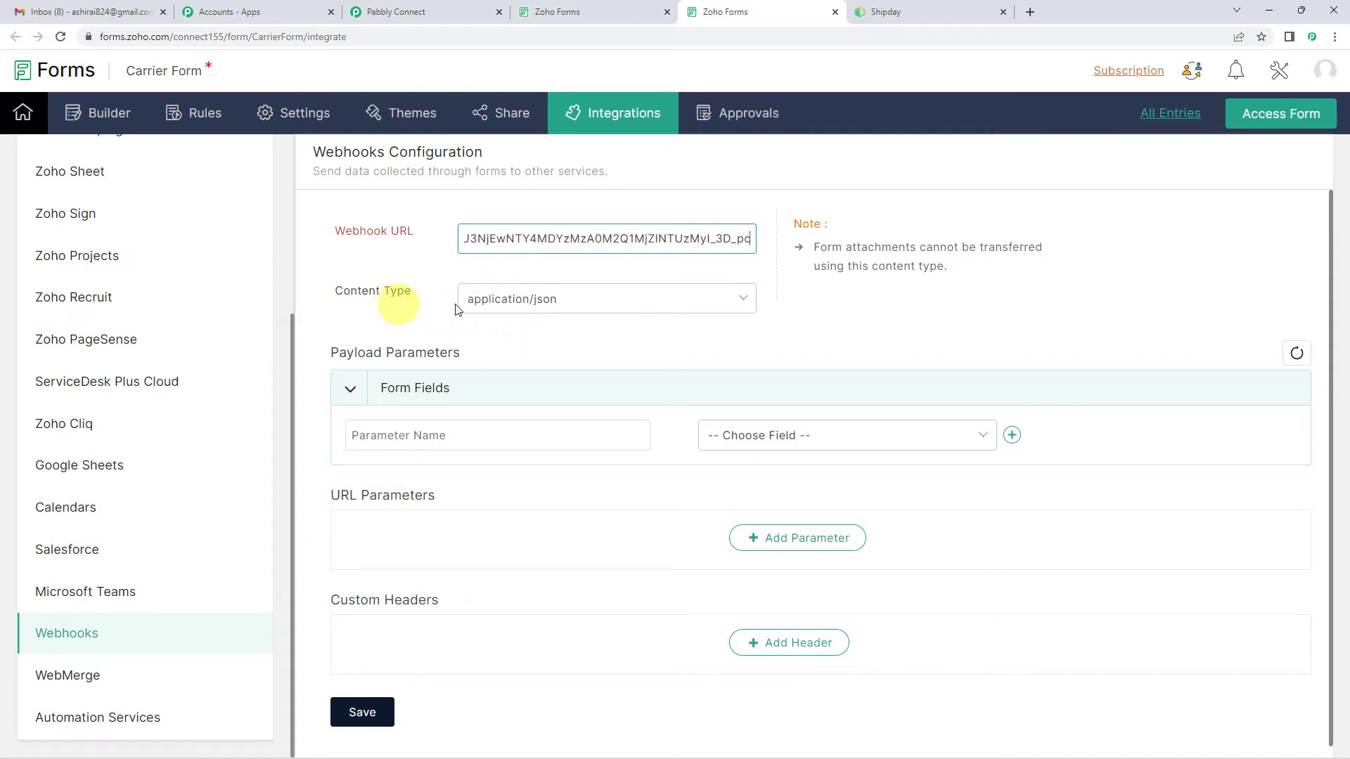
Step: Check the required content type in the Pabbly Connect instructions and set the Zoho Forms webhook's content type to application/json
left_click(417, 10)
scroll(483, 436, "down", 1)
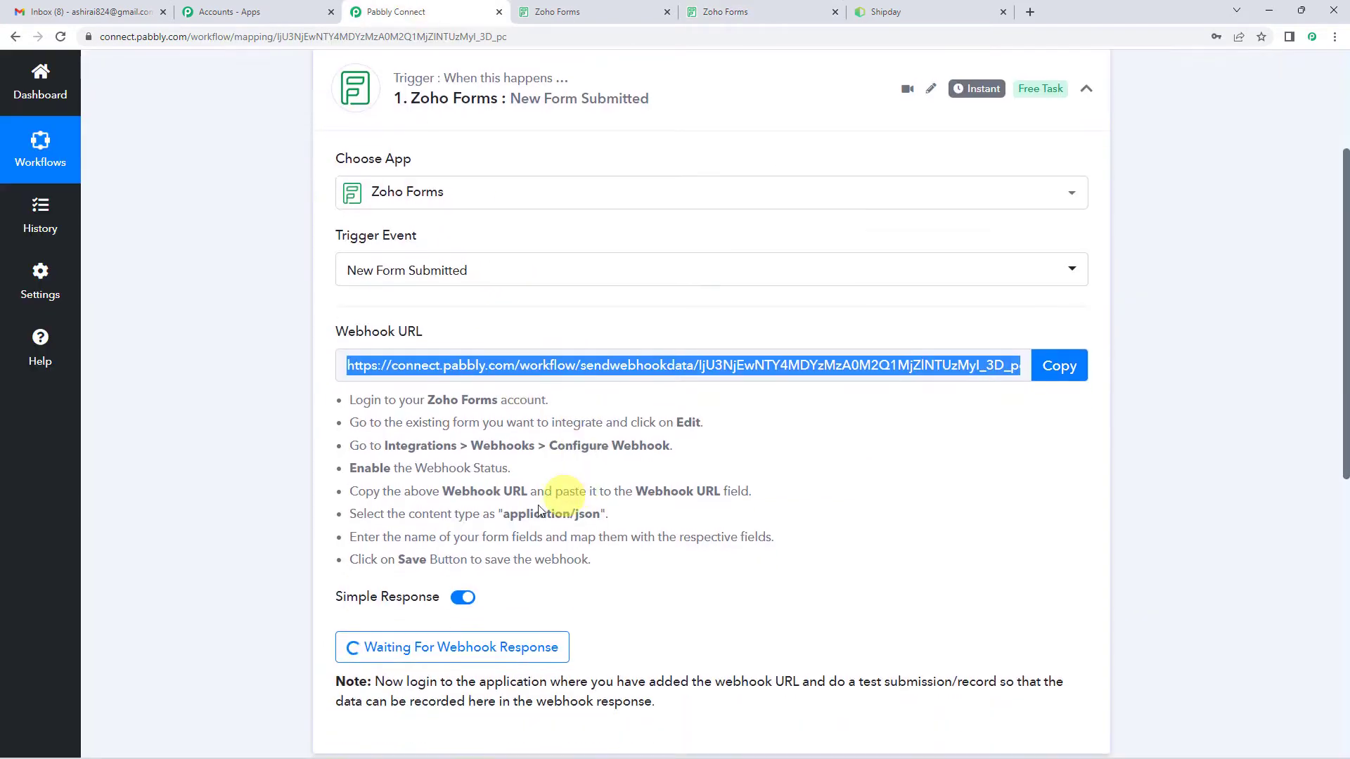
left_click_drag(500, 514, 599, 515)
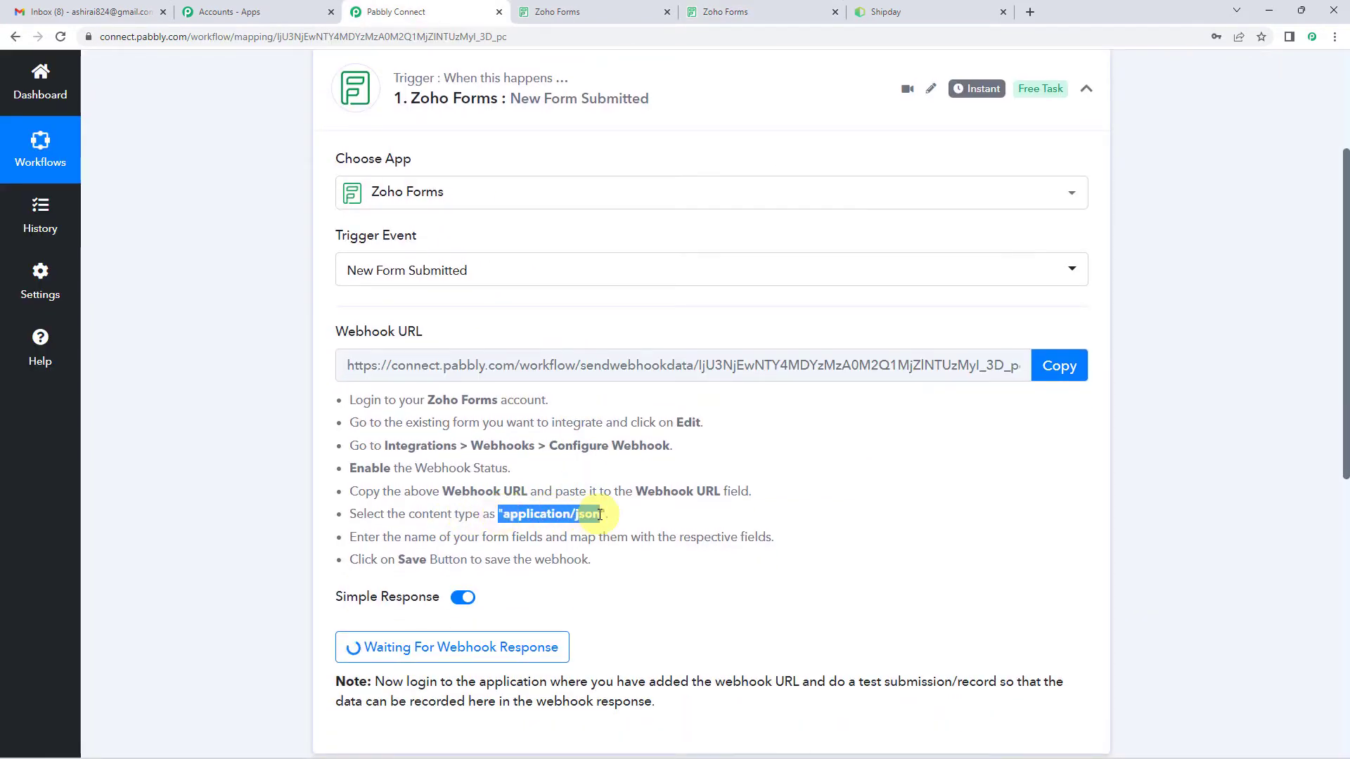
left_click(557, 11)
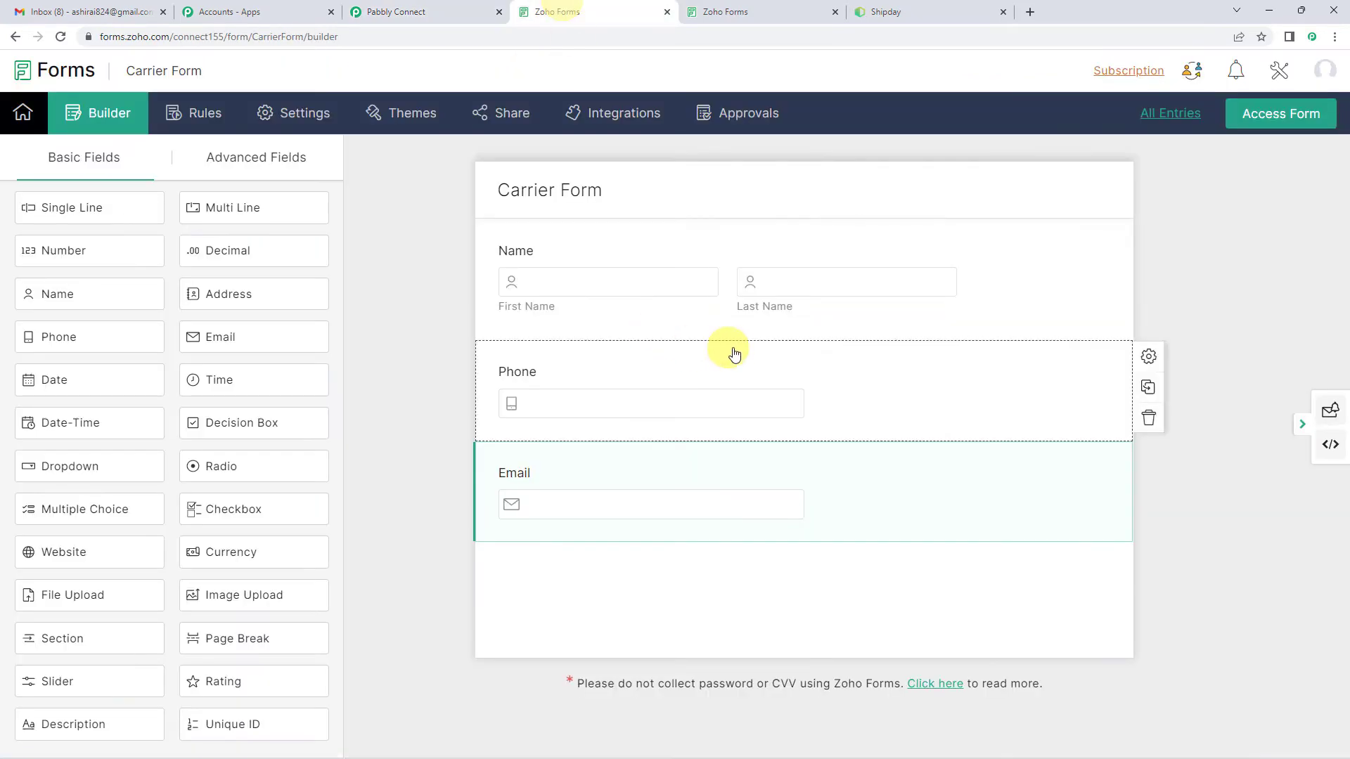
left_click(706, 6)
left_click(724, 294)
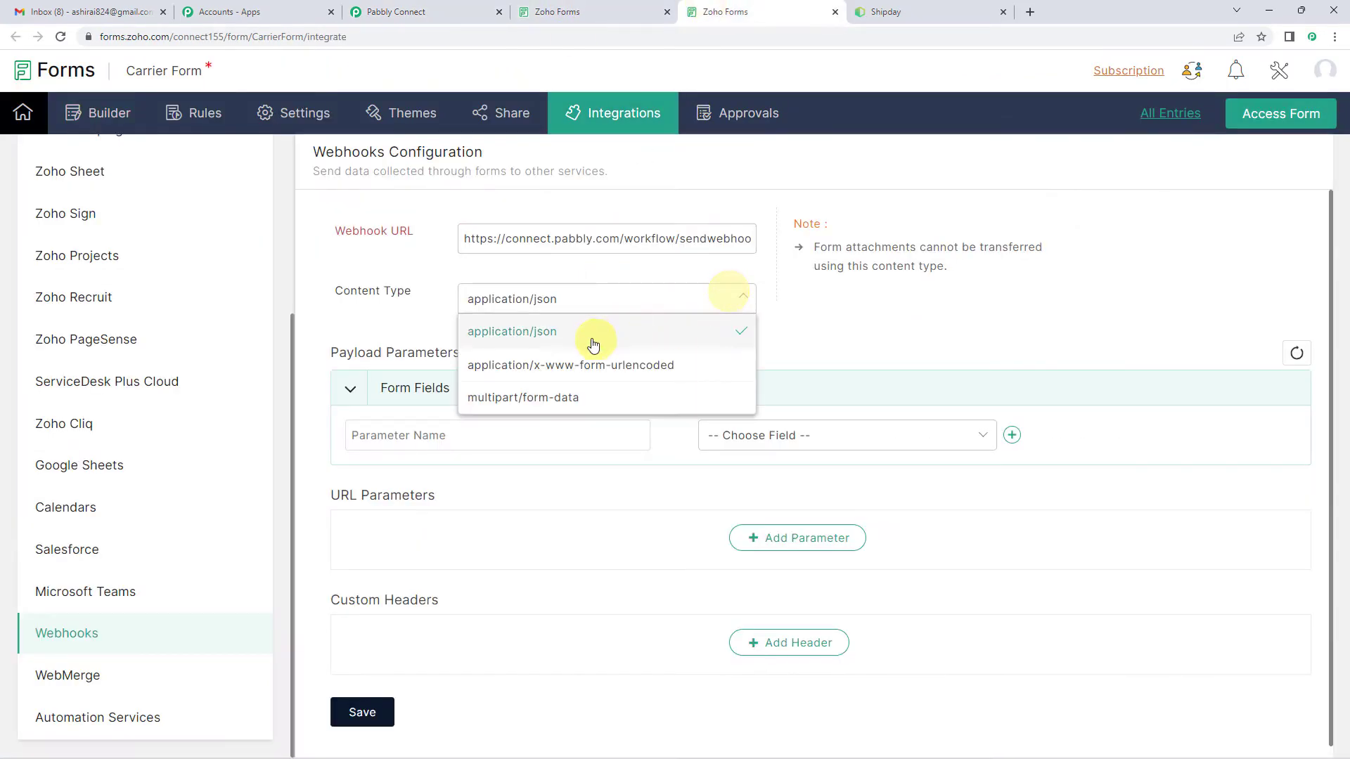
left_click(589, 343)
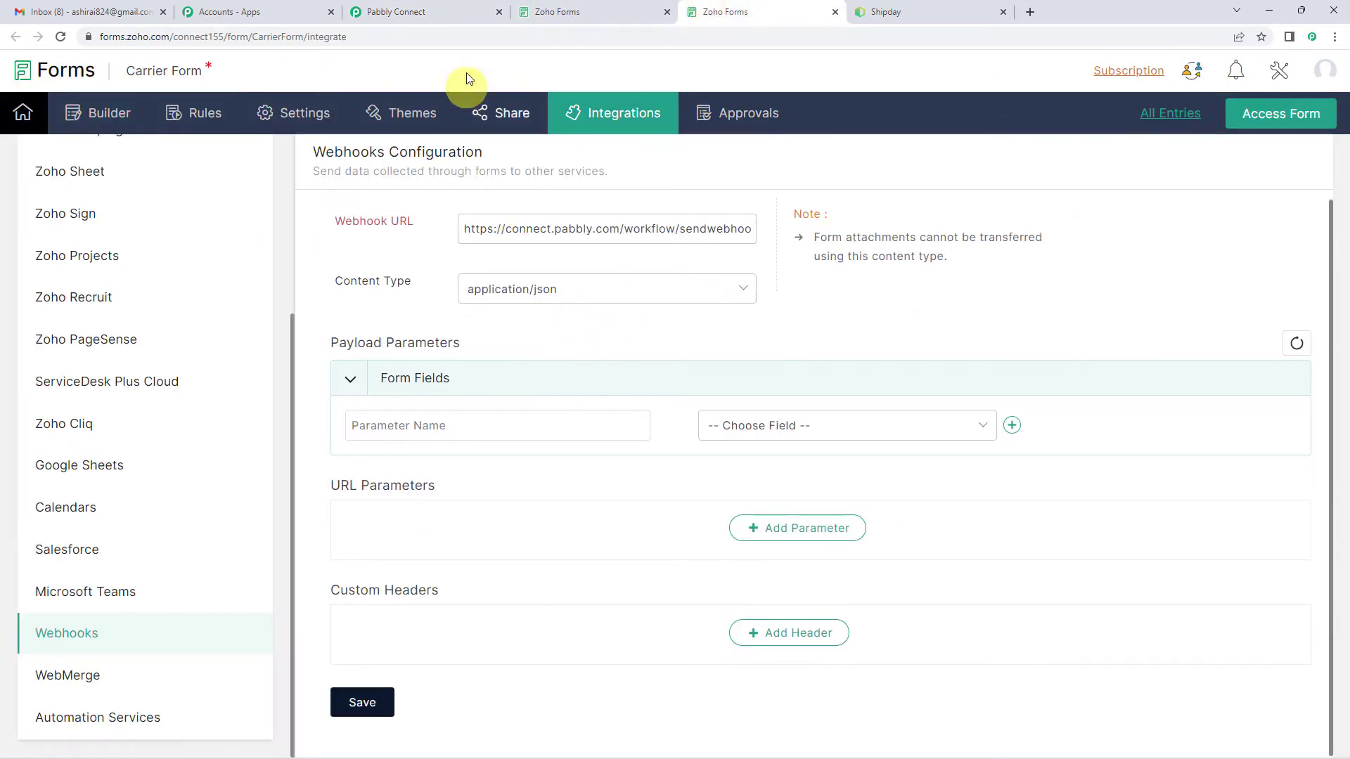
Step: Check the field-mapping instruction in Pabbly Connect and the Carrier Form's fields in the Zoho Forms builder, returning to the webhook configuration
left_click(464, 12)
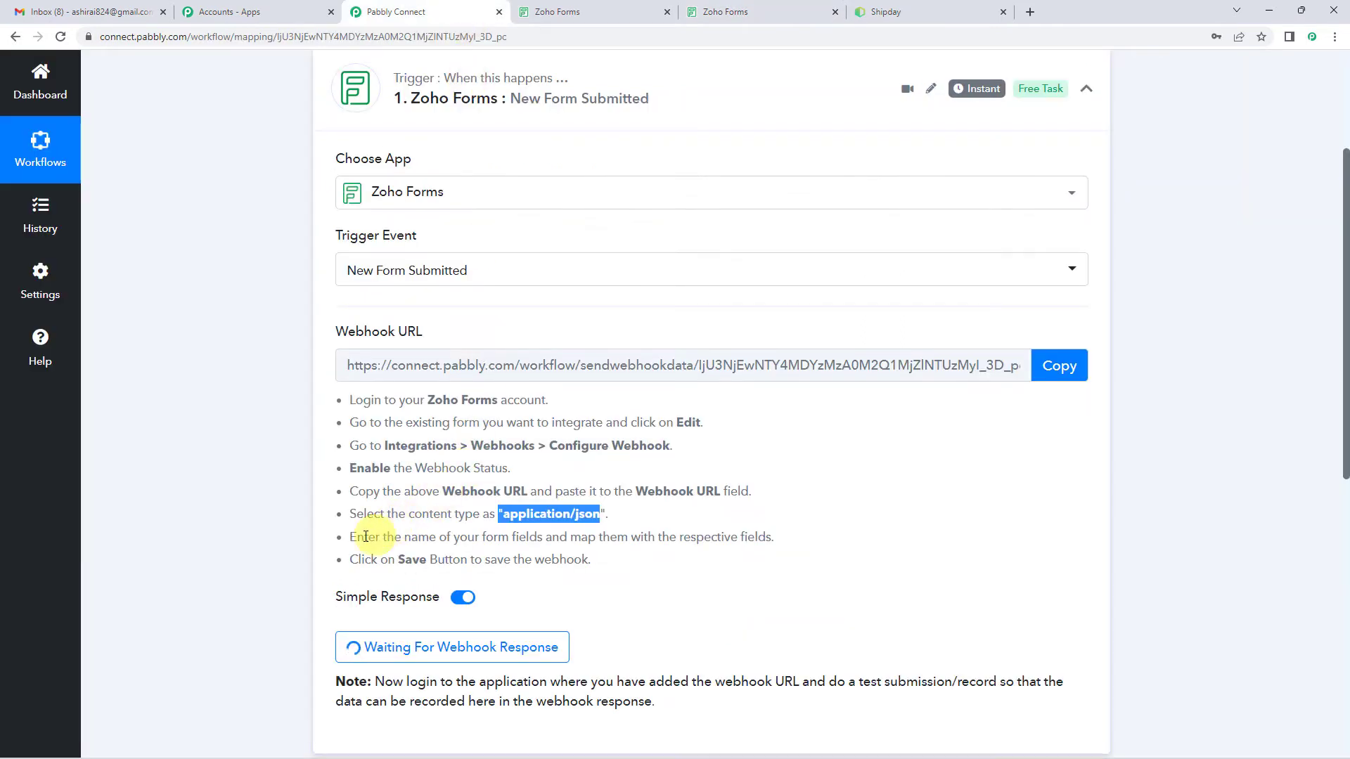
left_click_drag(357, 537, 786, 547)
left_click(577, 12)
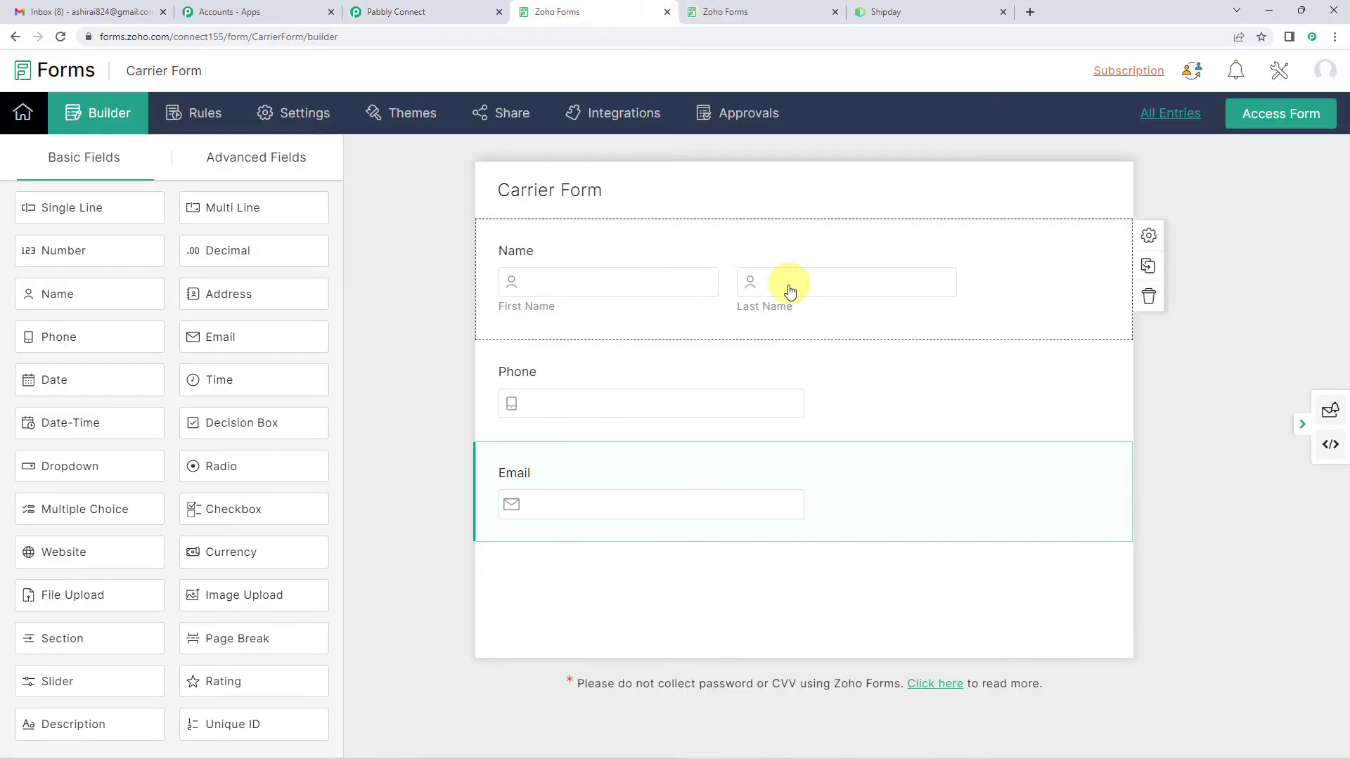
left_click(734, 12)
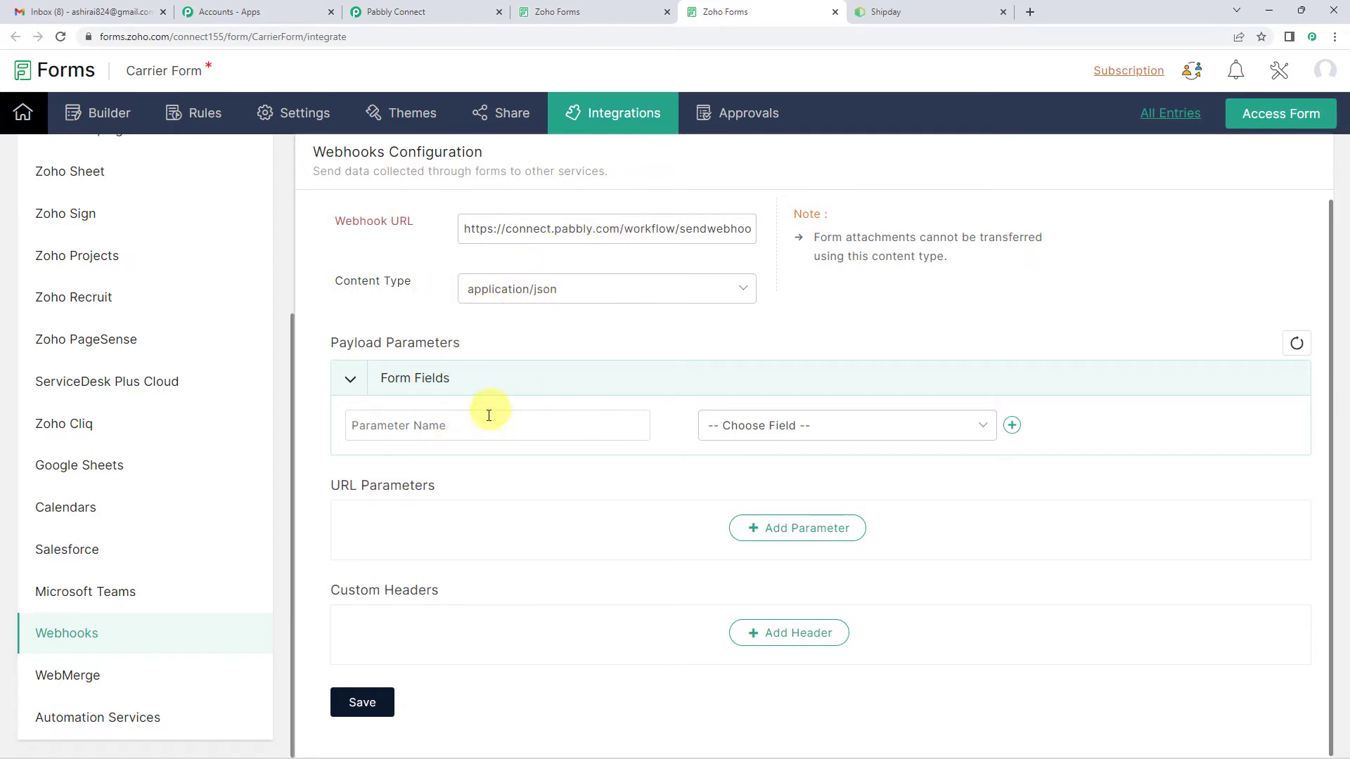
Step: Add First Name and Last Name payload parameters, mapped to the Name - First Name and Name - Last Name form fields
left_click(982, 431)
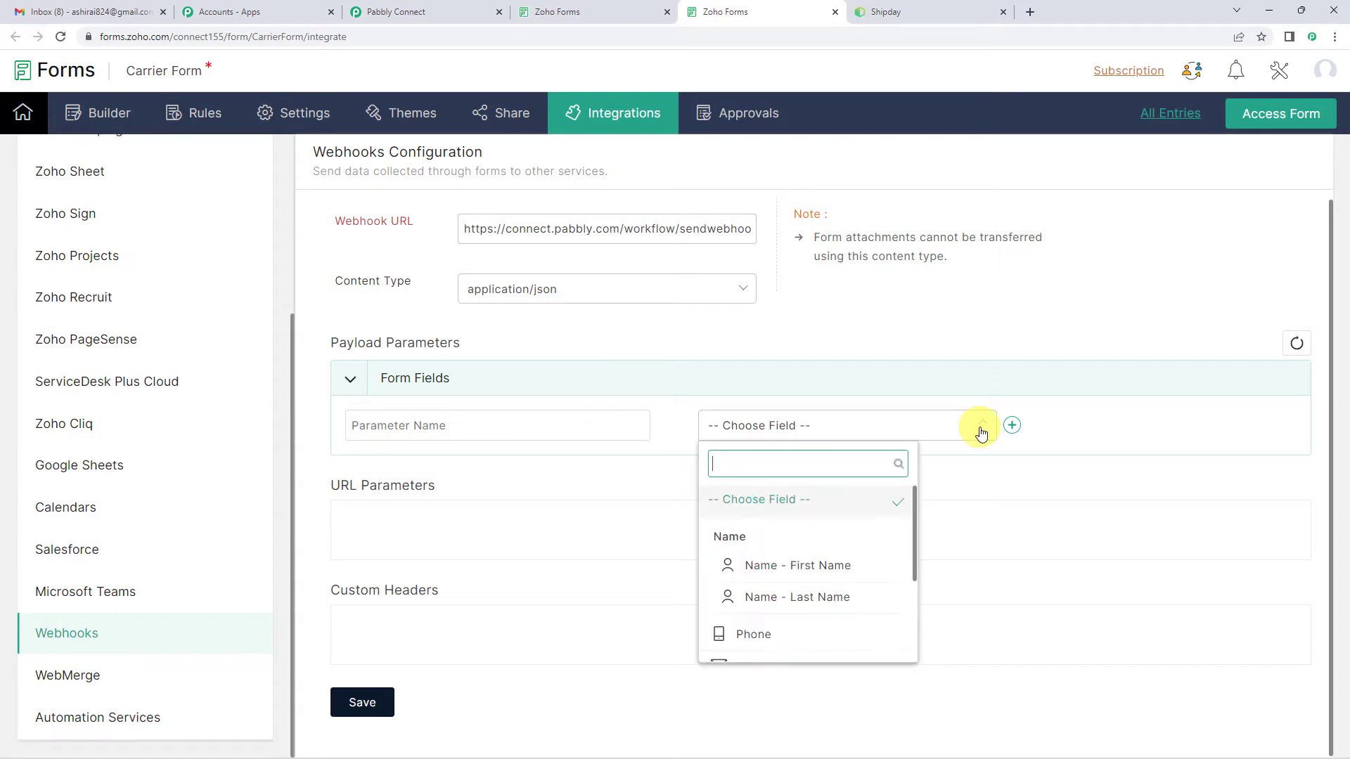
left_click(778, 565)
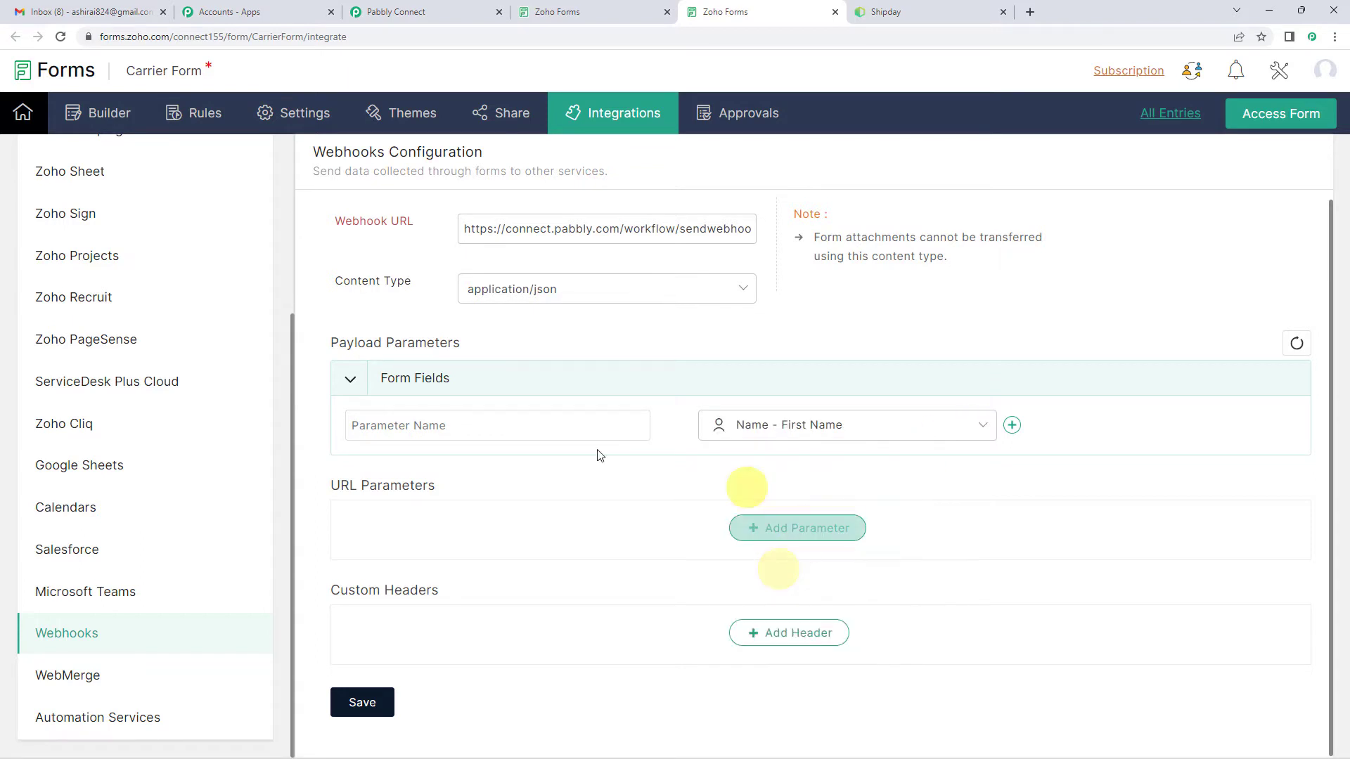
left_click(486, 426)
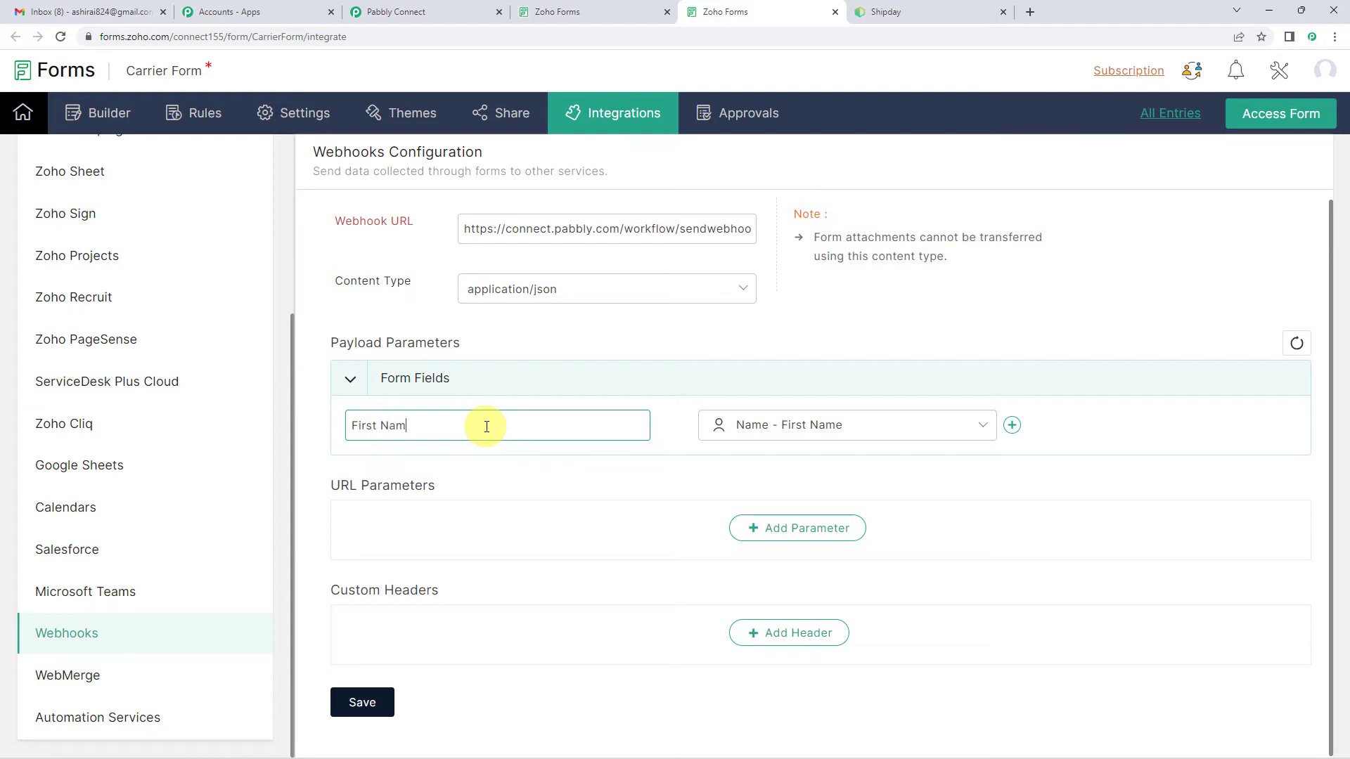
left_click(1012, 426)
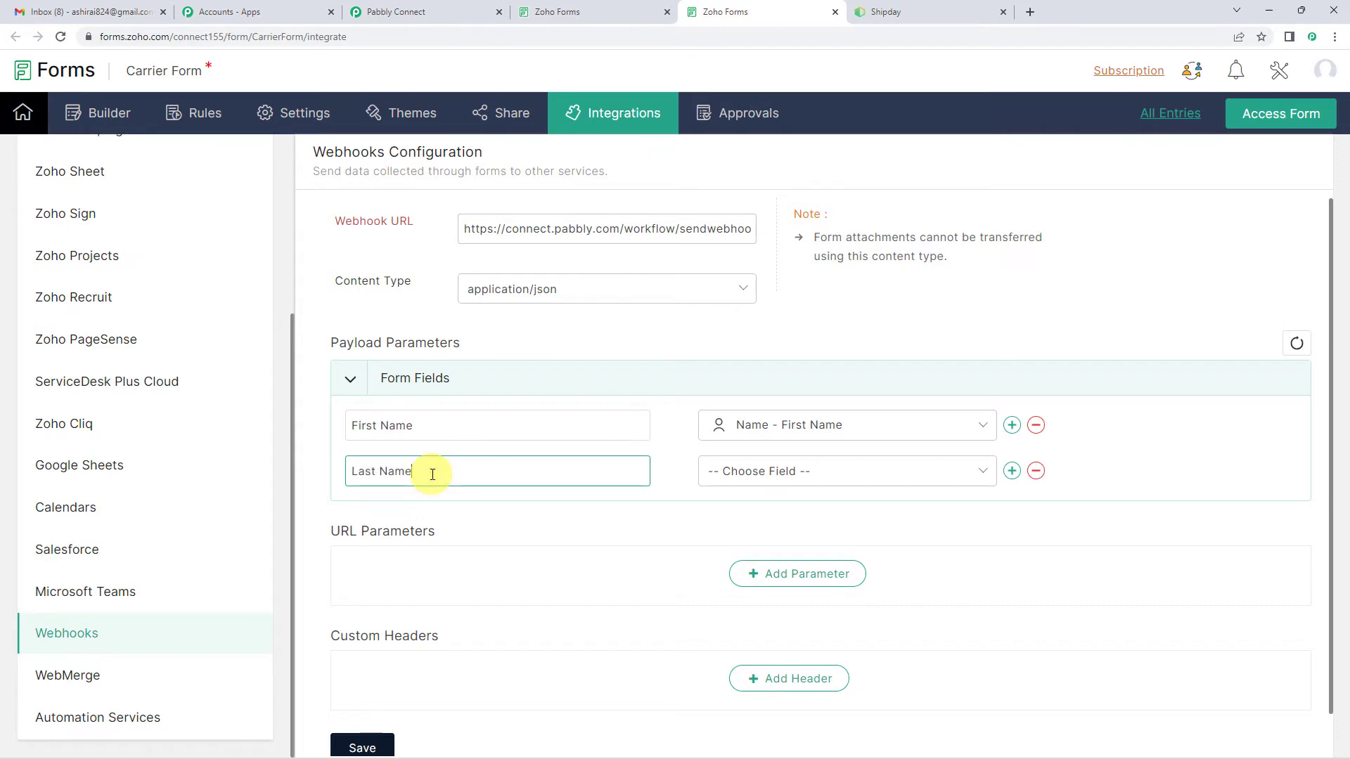
left_click(763, 471)
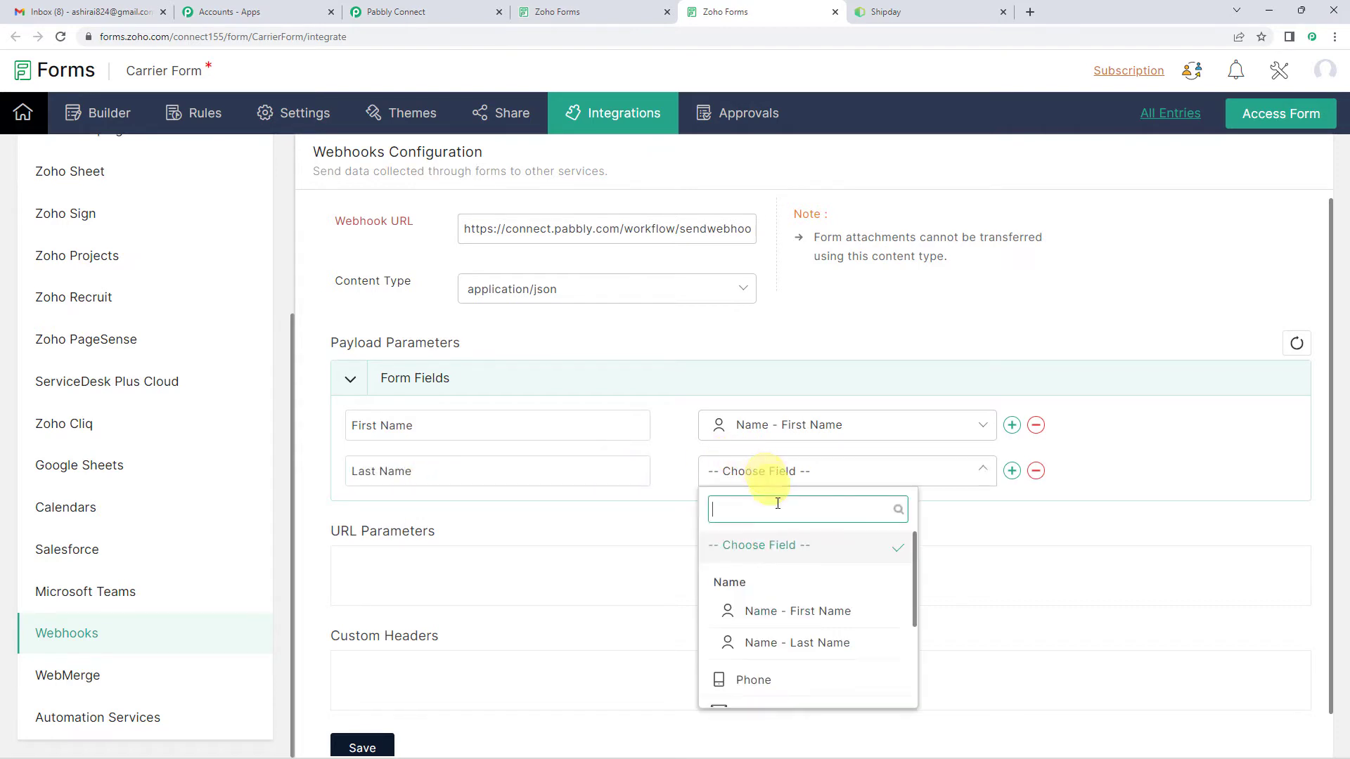
left_click(783, 654)
scroll(774, 401, "down", 1)
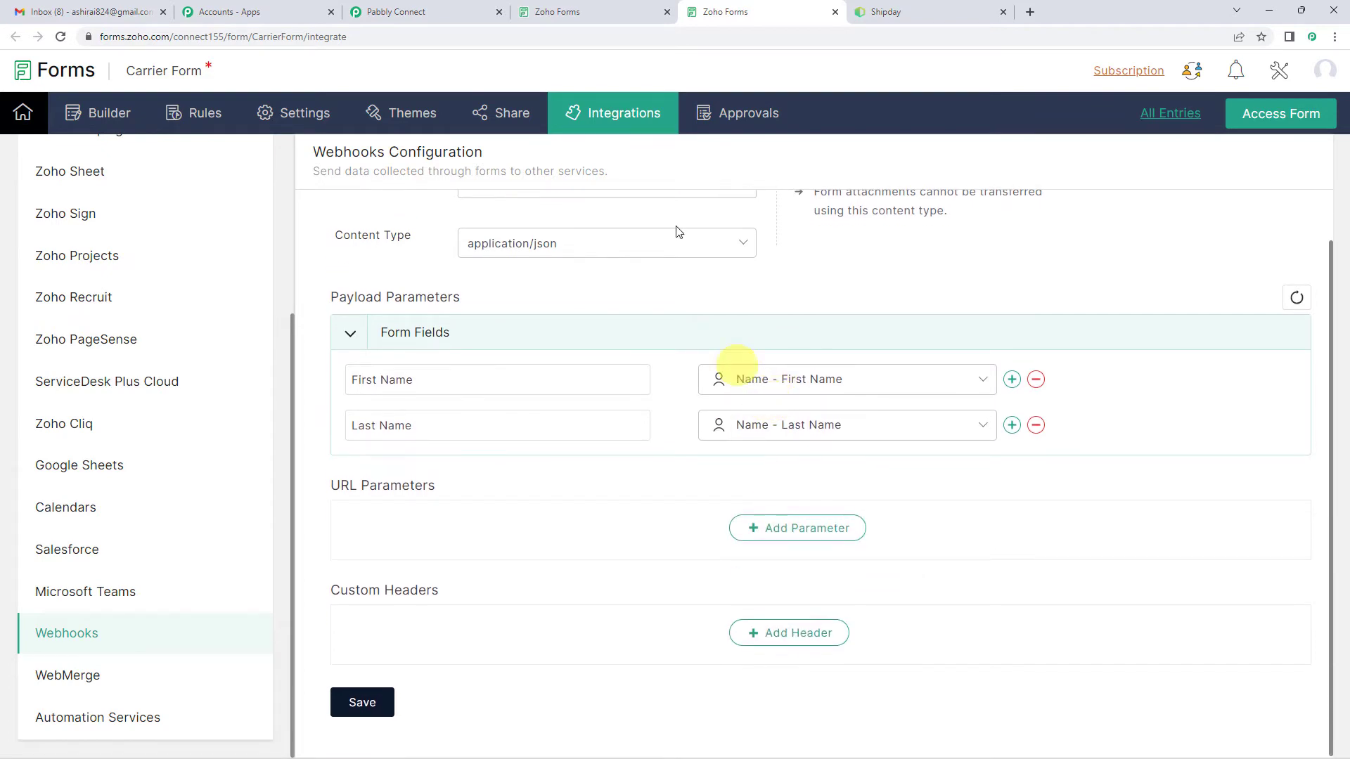
Step: Check the remaining fields in the Carrier Form builder and add a Phone payload parameter mapped to the Phone field
left_click(624, 7)
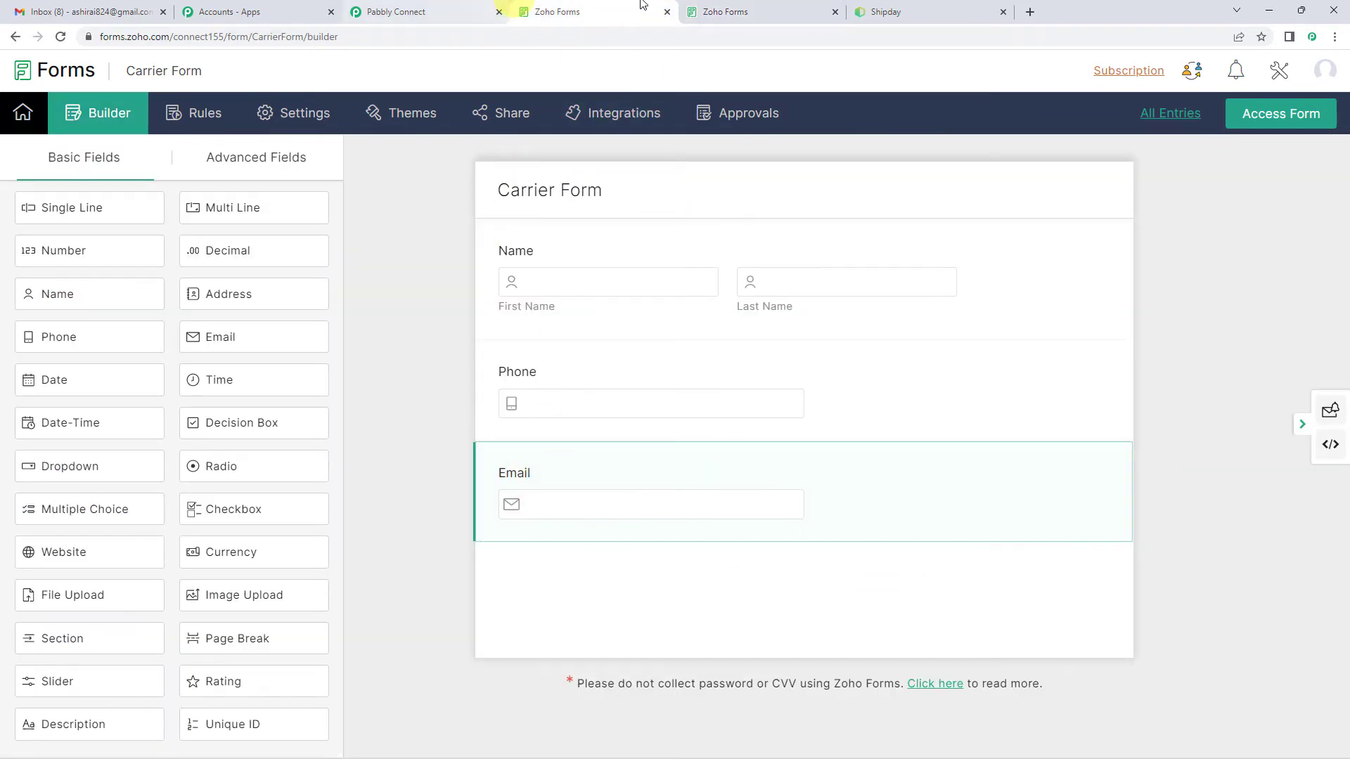
left_click(738, 10)
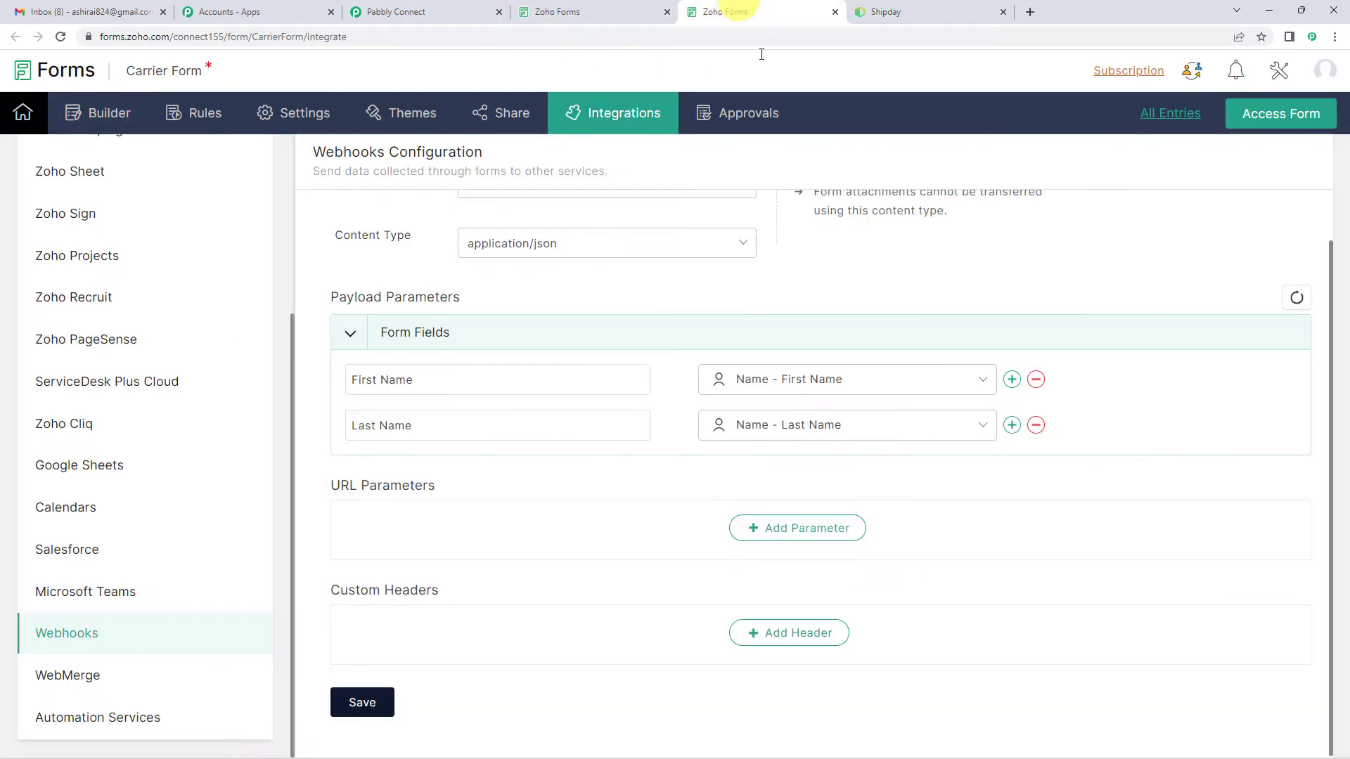
left_click(1012, 426)
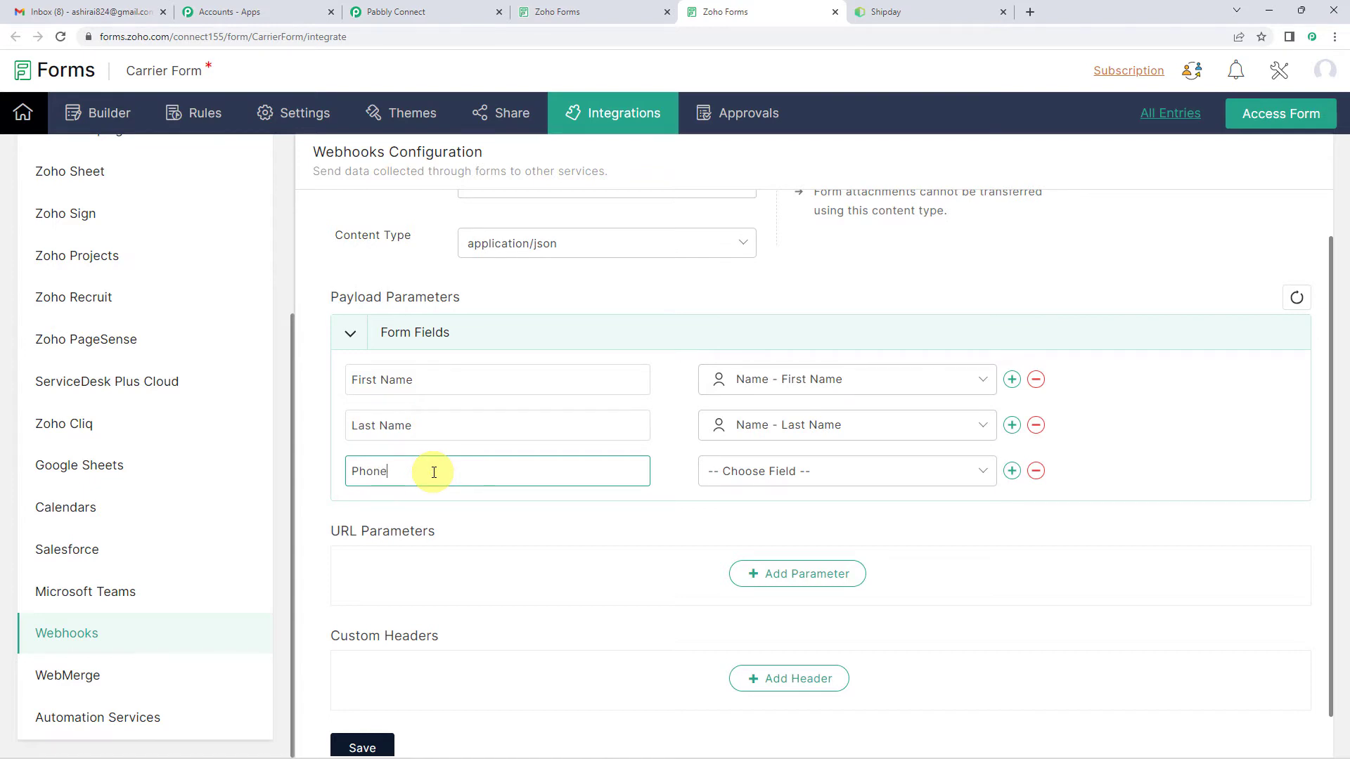
left_click(759, 472)
scroll(781, 605, "down", 2)
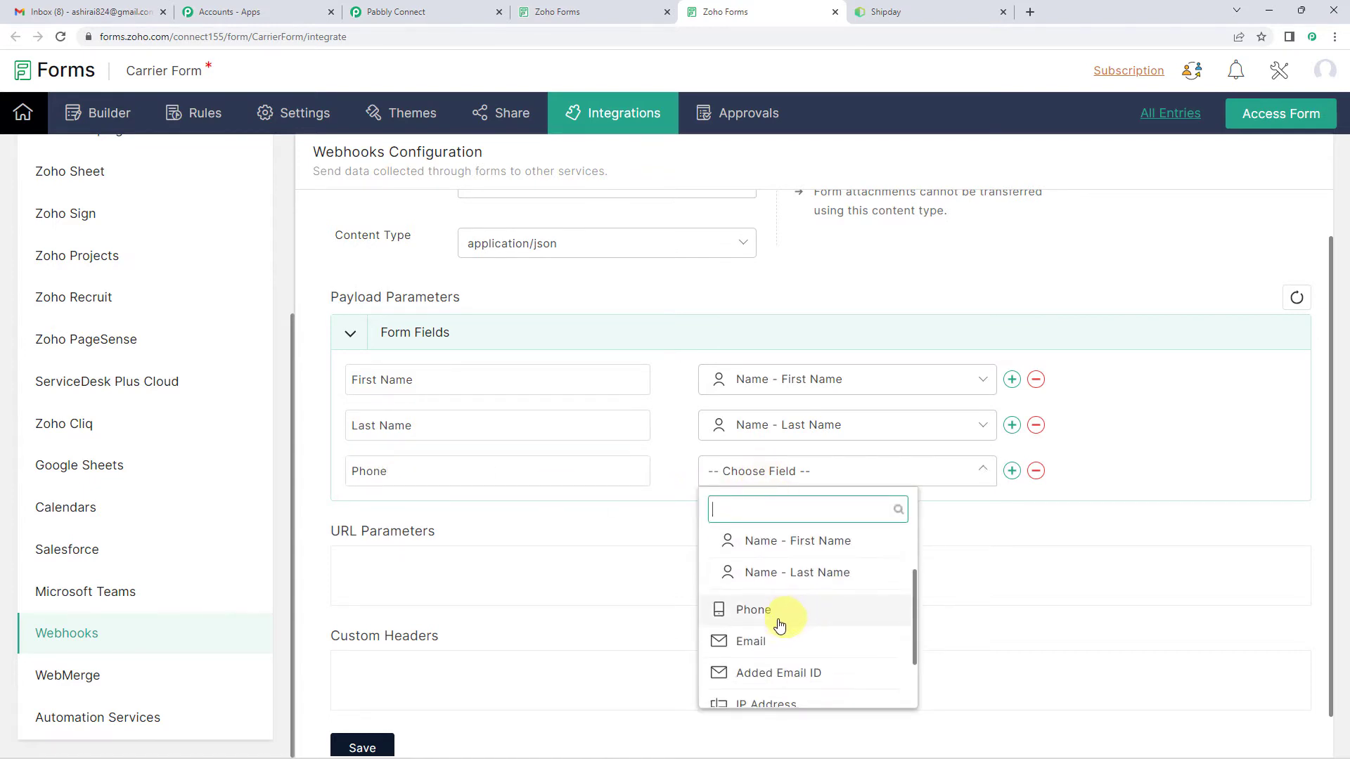
left_click(767, 611)
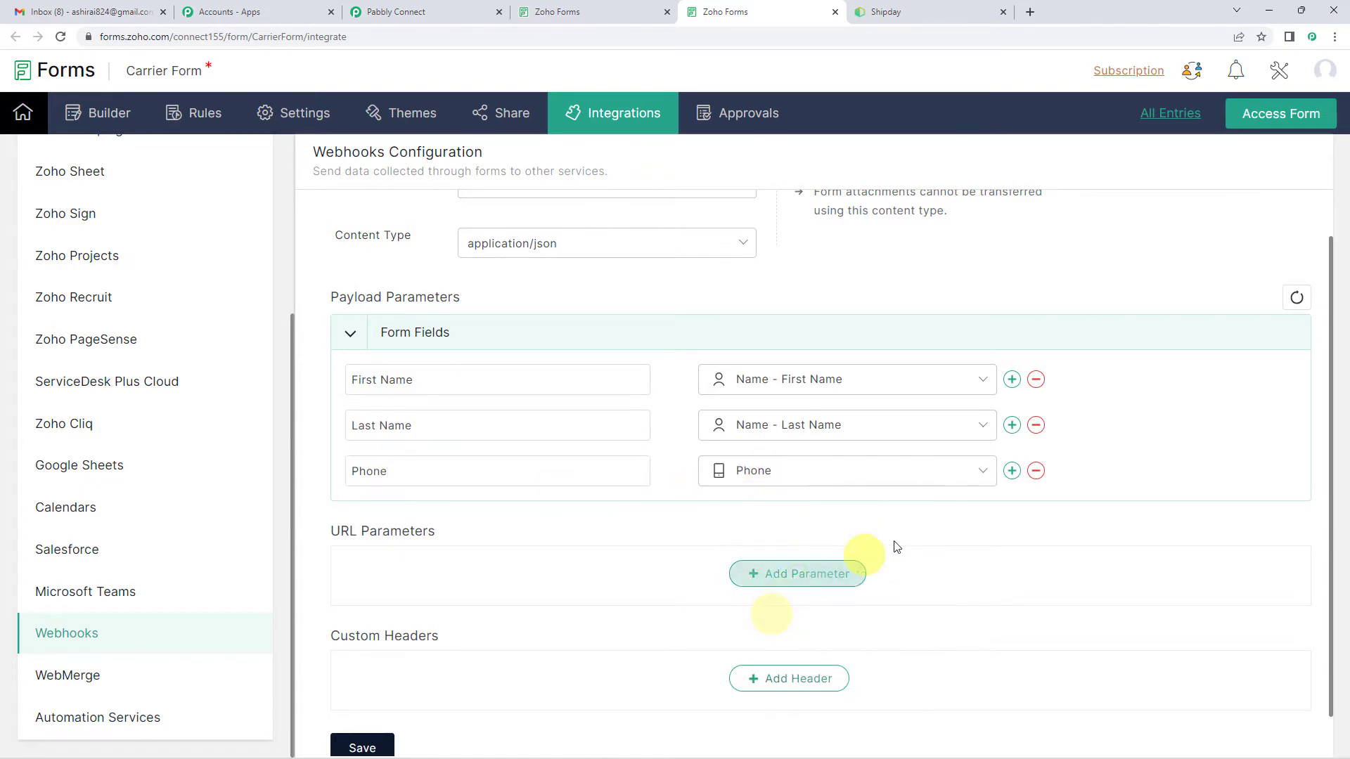
Step: Add an Email payload parameter mapped to the form's Email field
left_click(1010, 472)
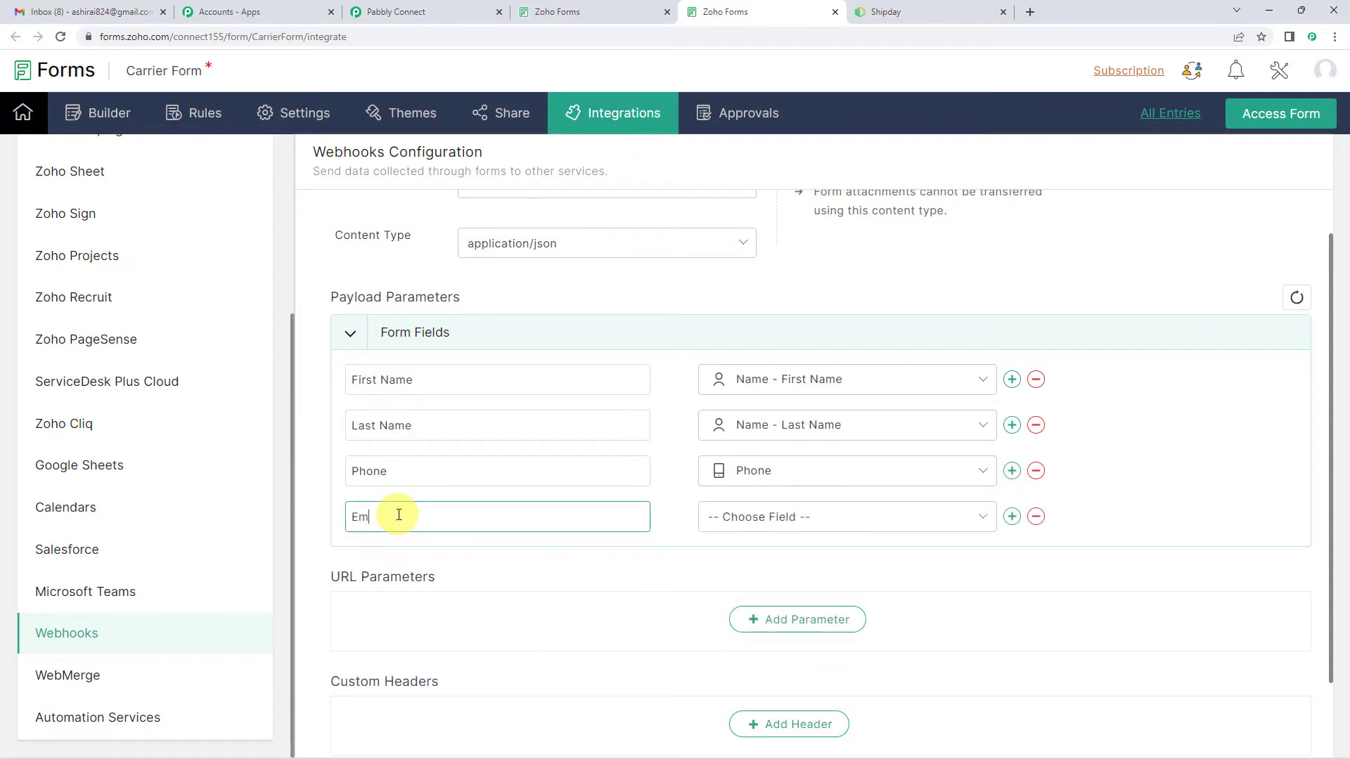
left_click(753, 517)
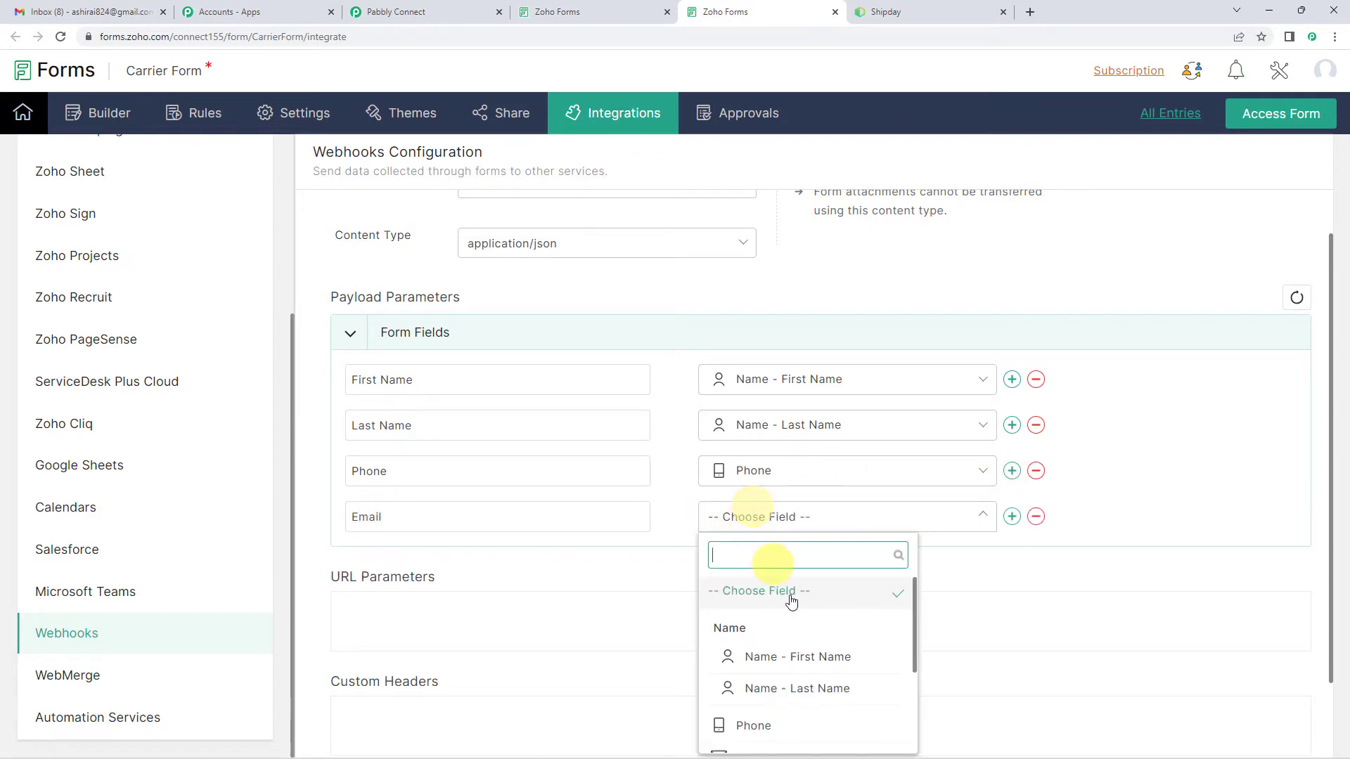
scroll(795, 617, "down", 2)
left_click(767, 616)
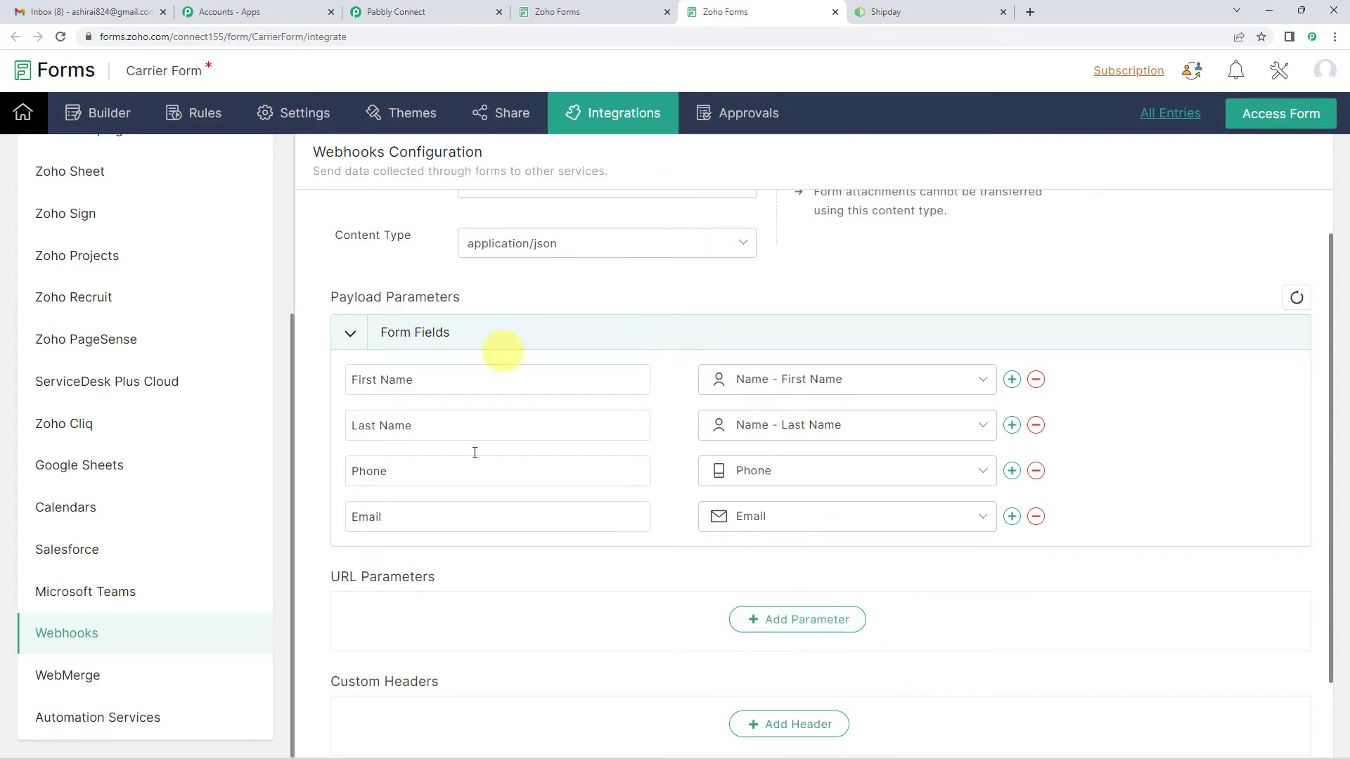
Step: Compare the mapped parameters with the Carrier Form's fields, save the webhook configuration and review its status
left_click(561, 7)
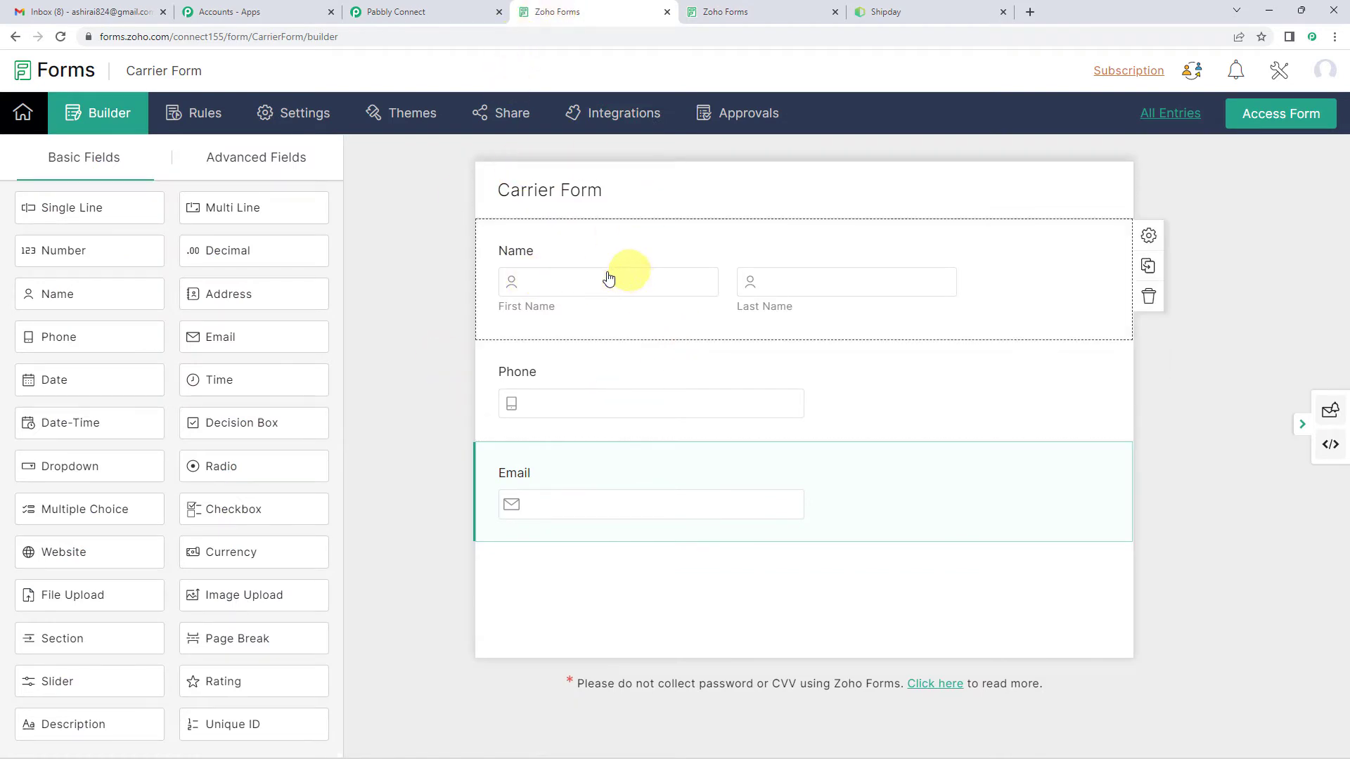
left_click(725, 11)
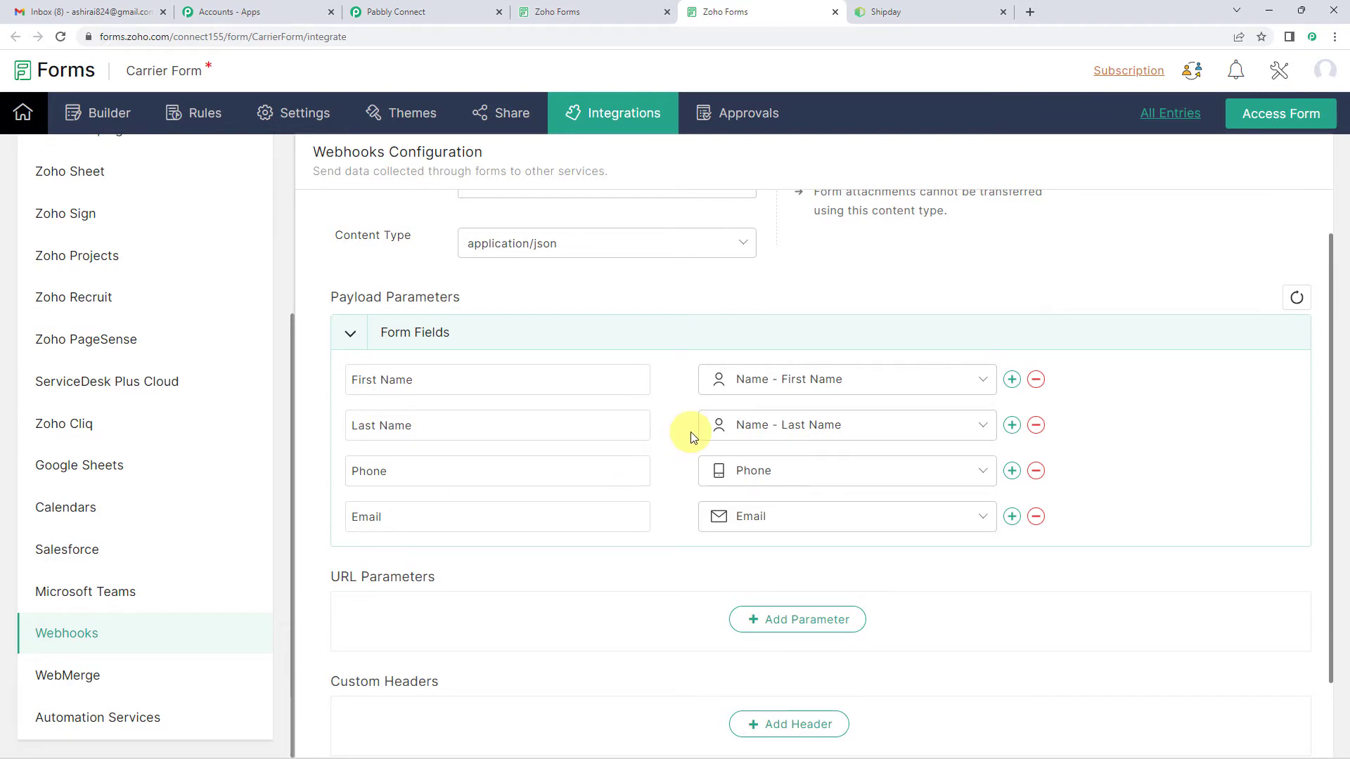
scroll(690, 432, "down", 2)
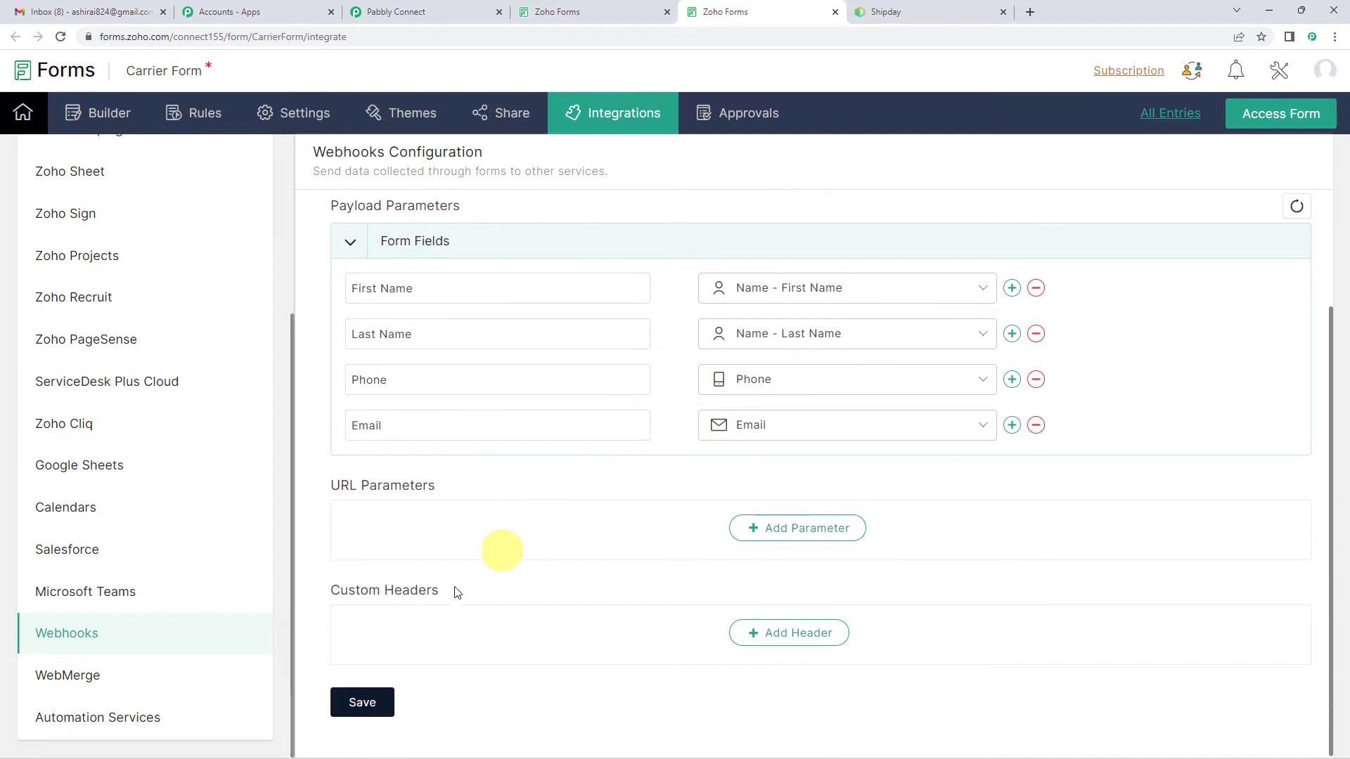
left_click(384, 708)
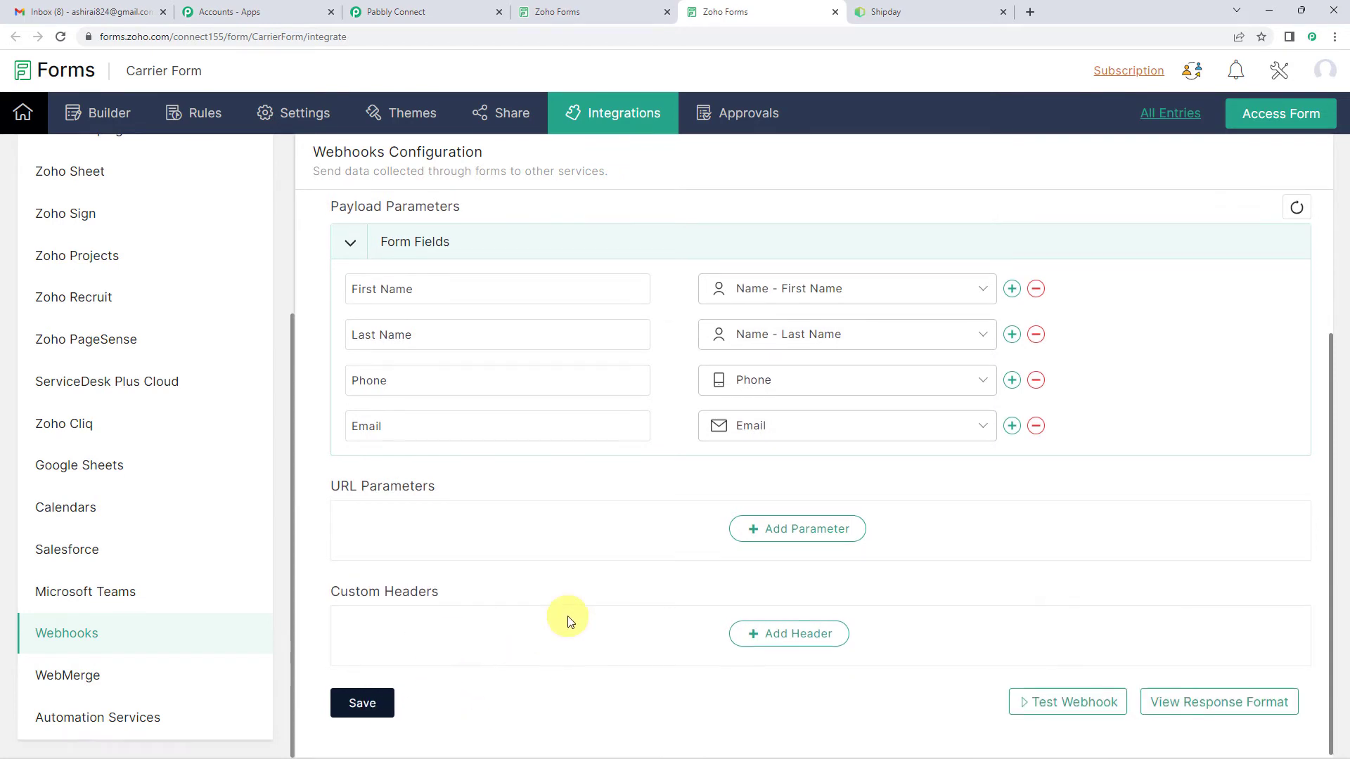
scroll(563, 619, "up", 2)
scroll(570, 625, "up", 1)
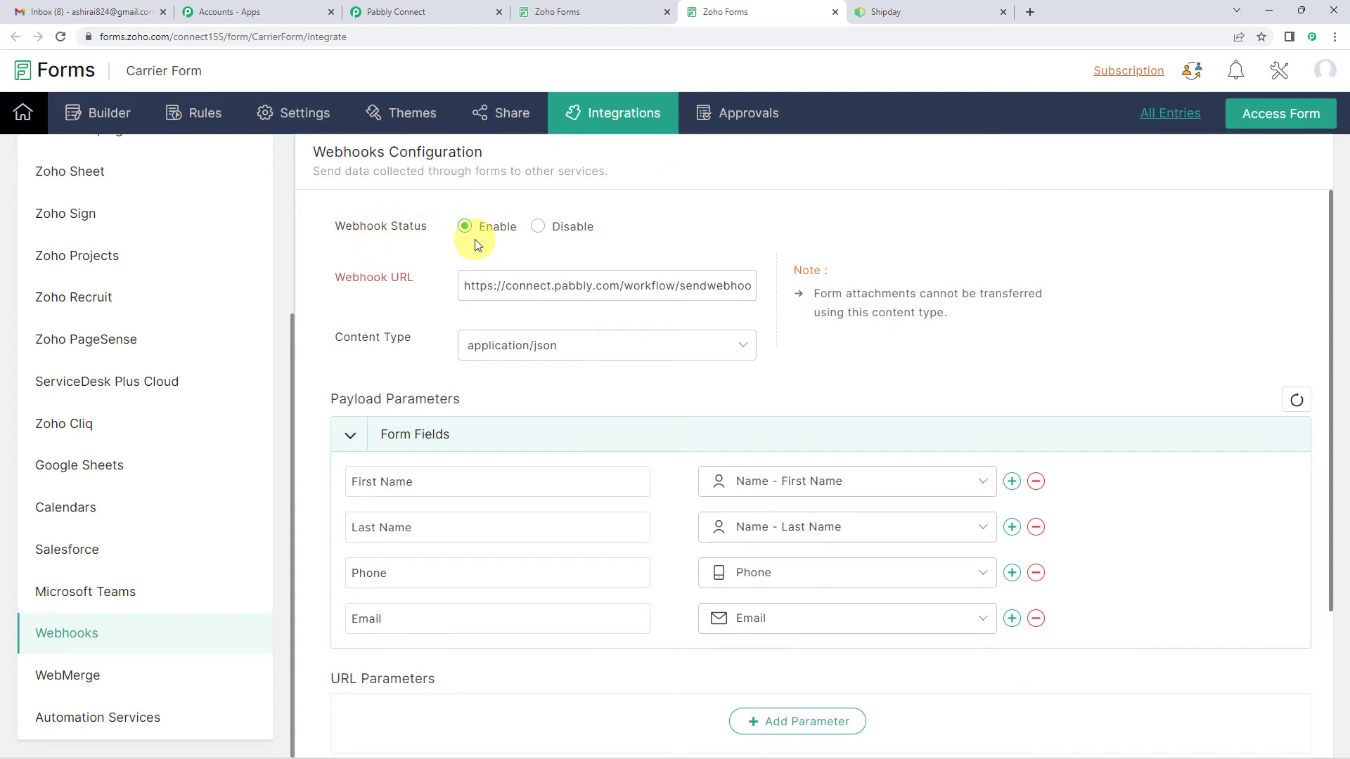
Step: Check the webhook response status and the test-submission note in the Pabbly Connect trigger
left_click(458, 7)
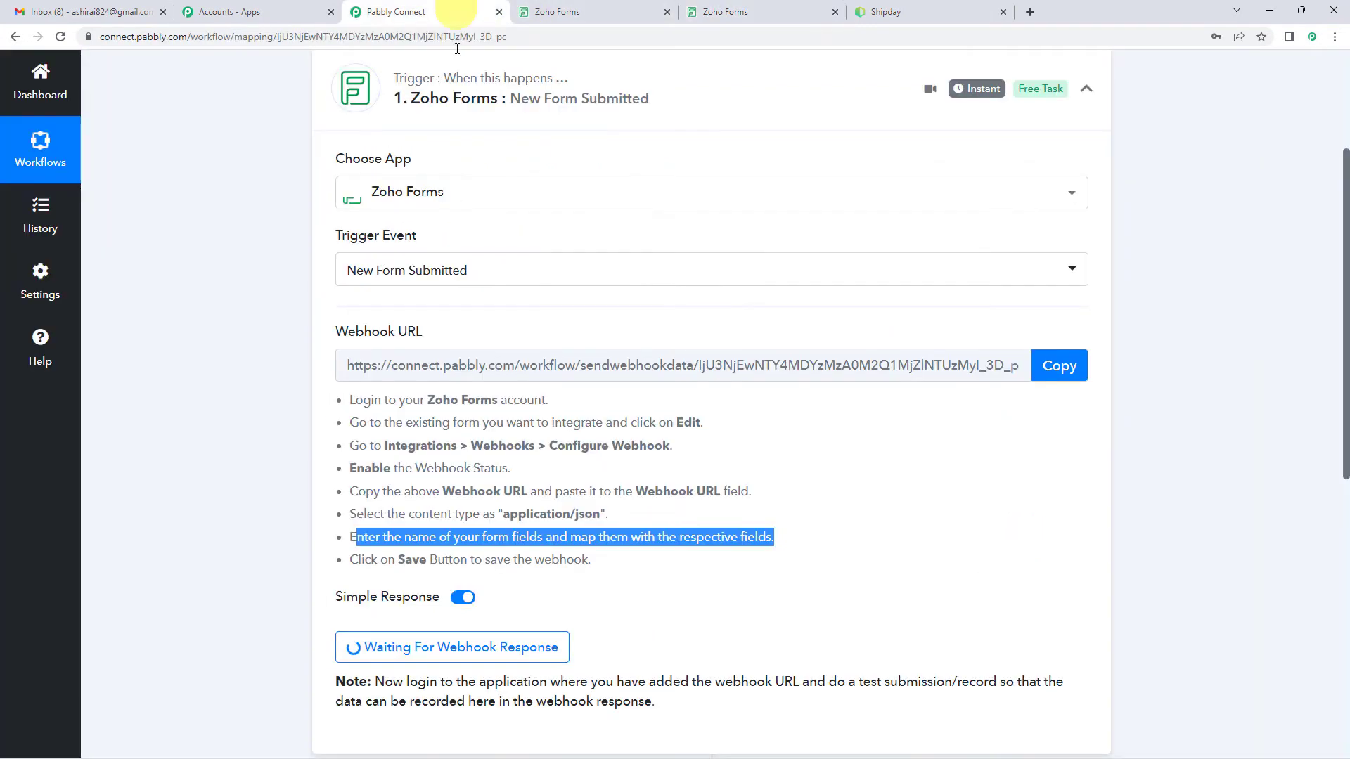
scroll(492, 506, "down", 2)
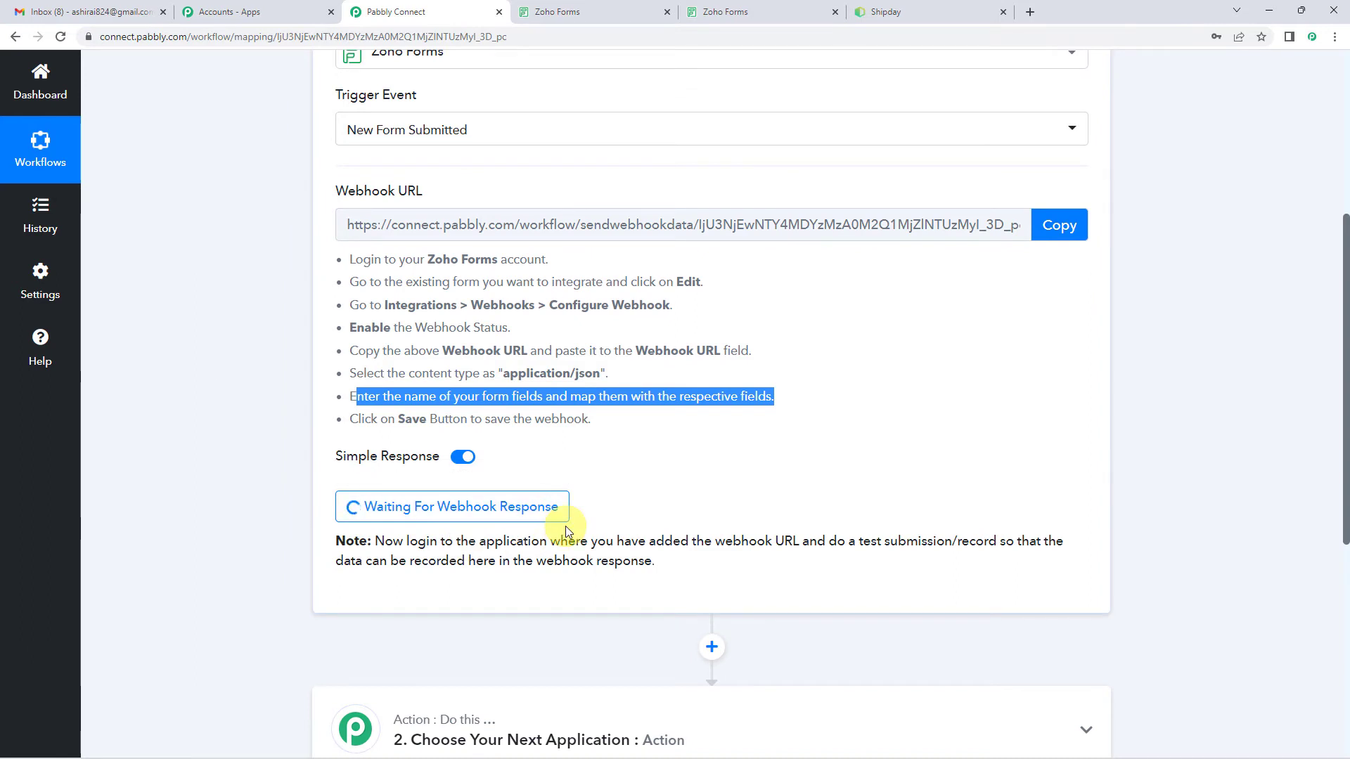
scroll(565, 526, "up", 2)
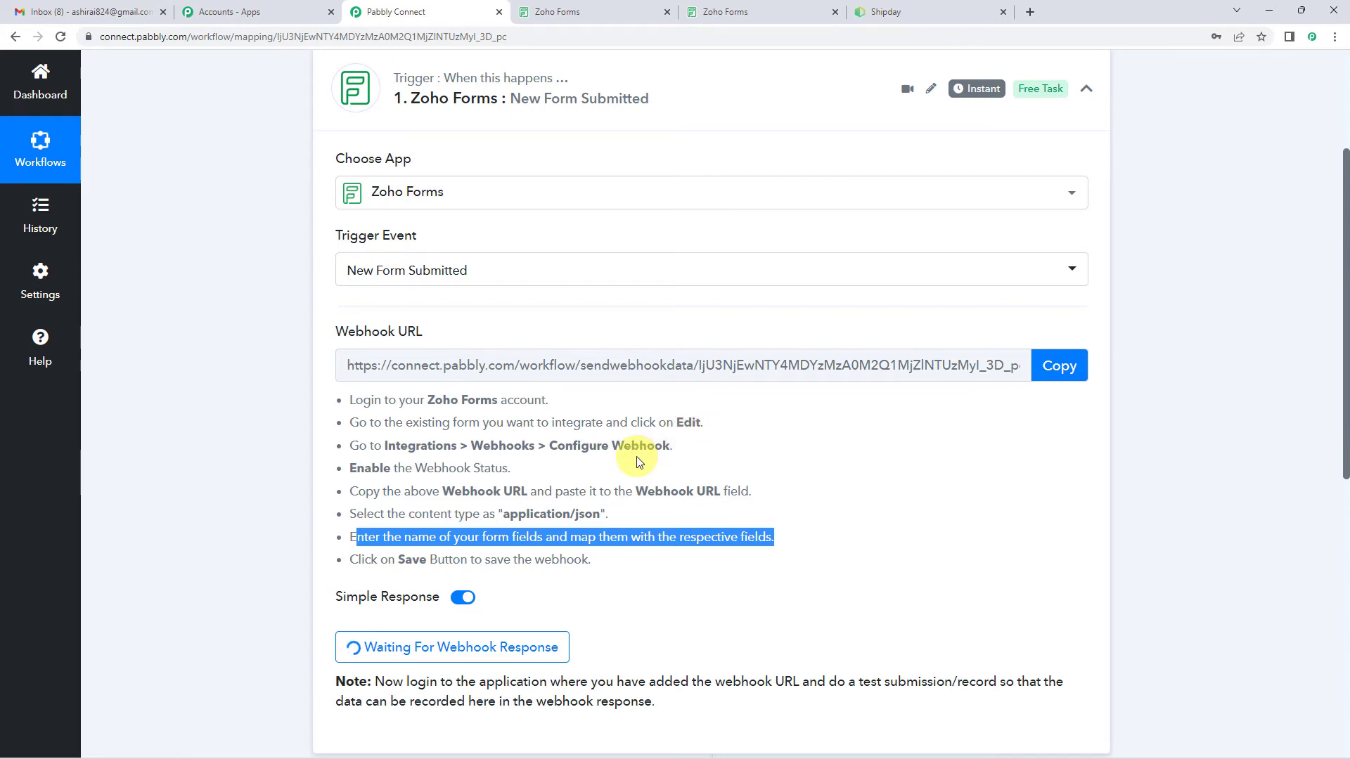
Step: Open the live Carrier Form from Zoho Forms and submit a test entry with a first name, last name, phone number and e-mail
left_click(573, 11)
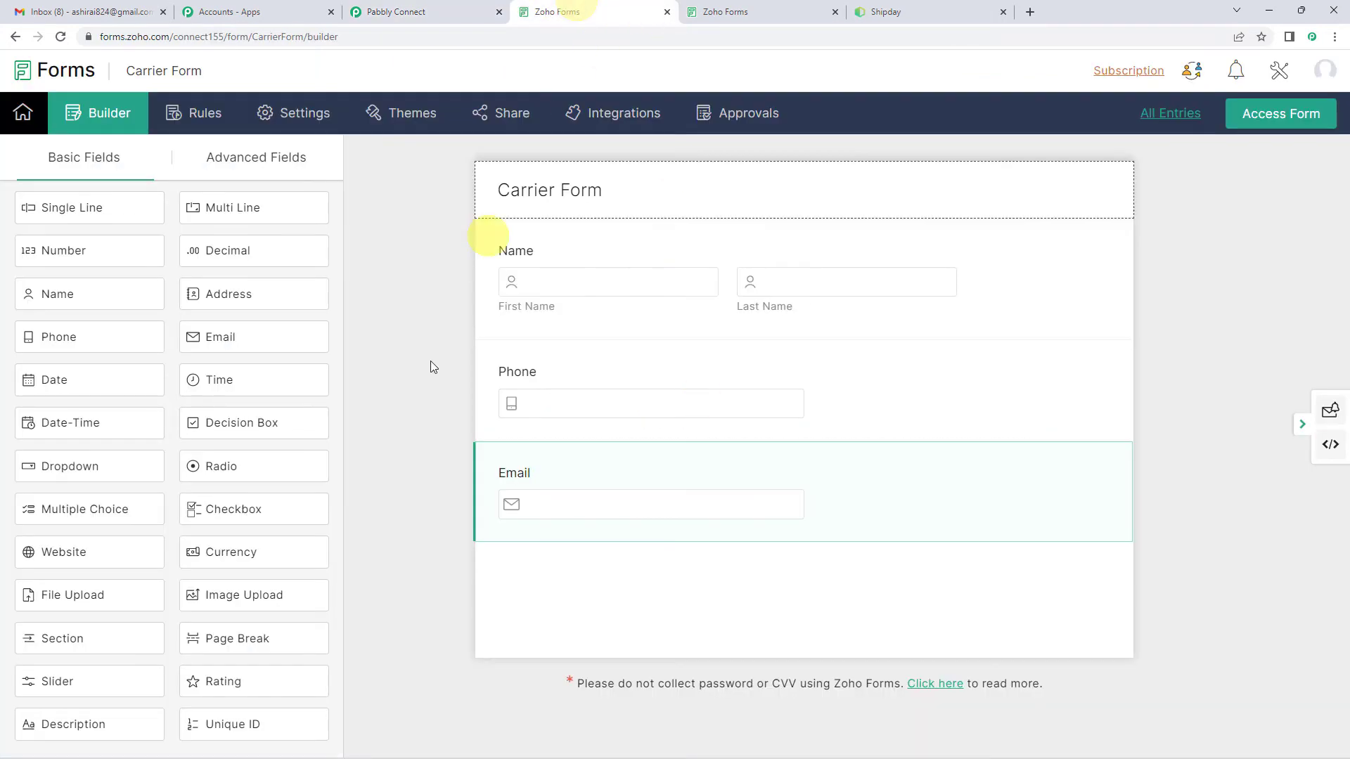
left_click(1269, 128)
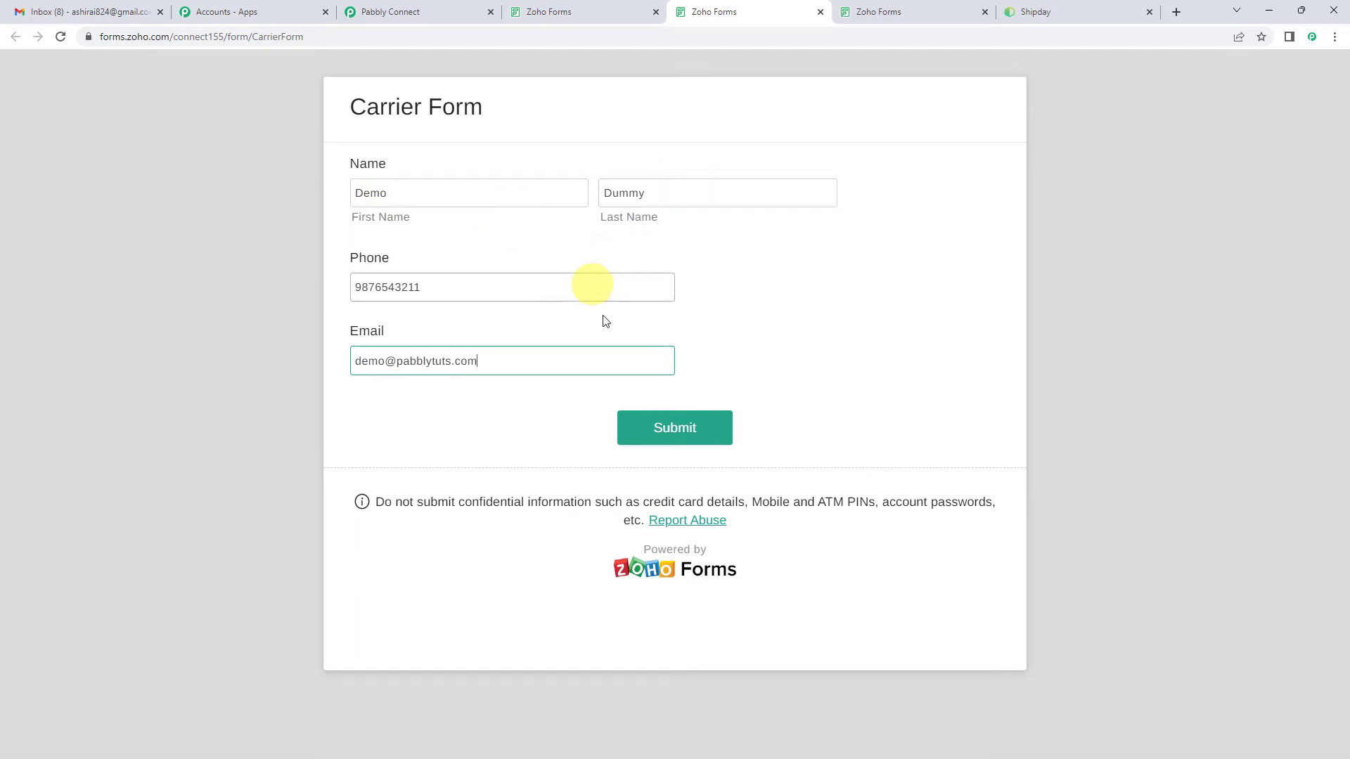
left_click(659, 436)
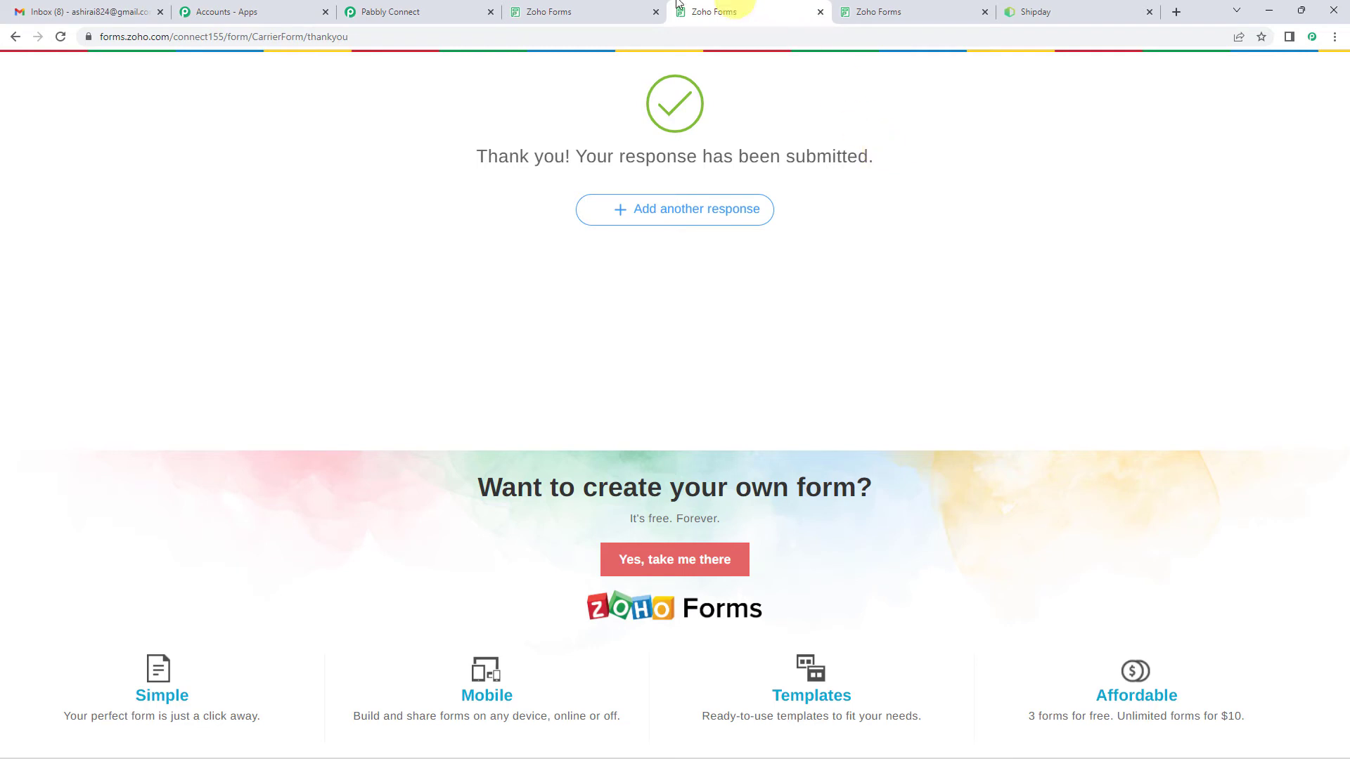
Step: Review the captured webhook response in Pabbly Connect, checking the first name, last name, email and phone values against the test submission
left_click(394, 12)
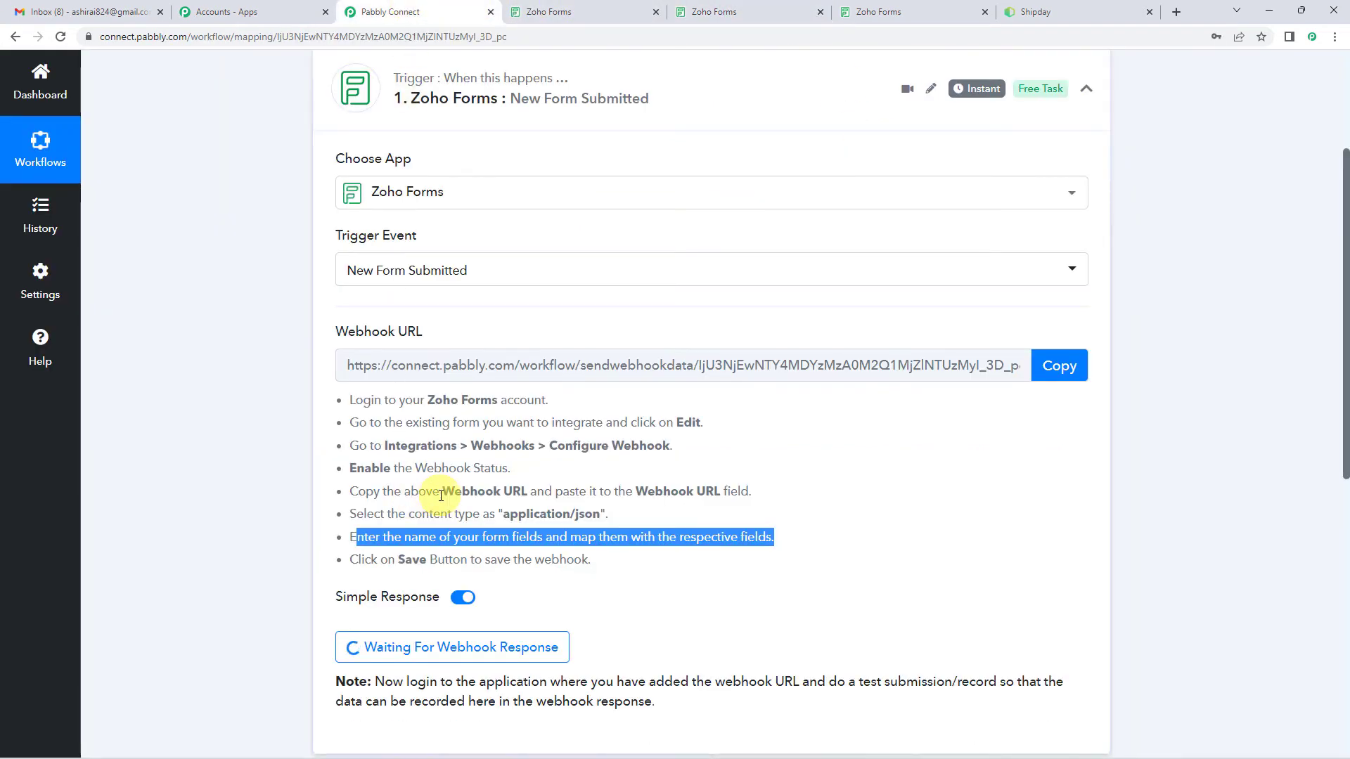
scroll(437, 538, "down", 1)
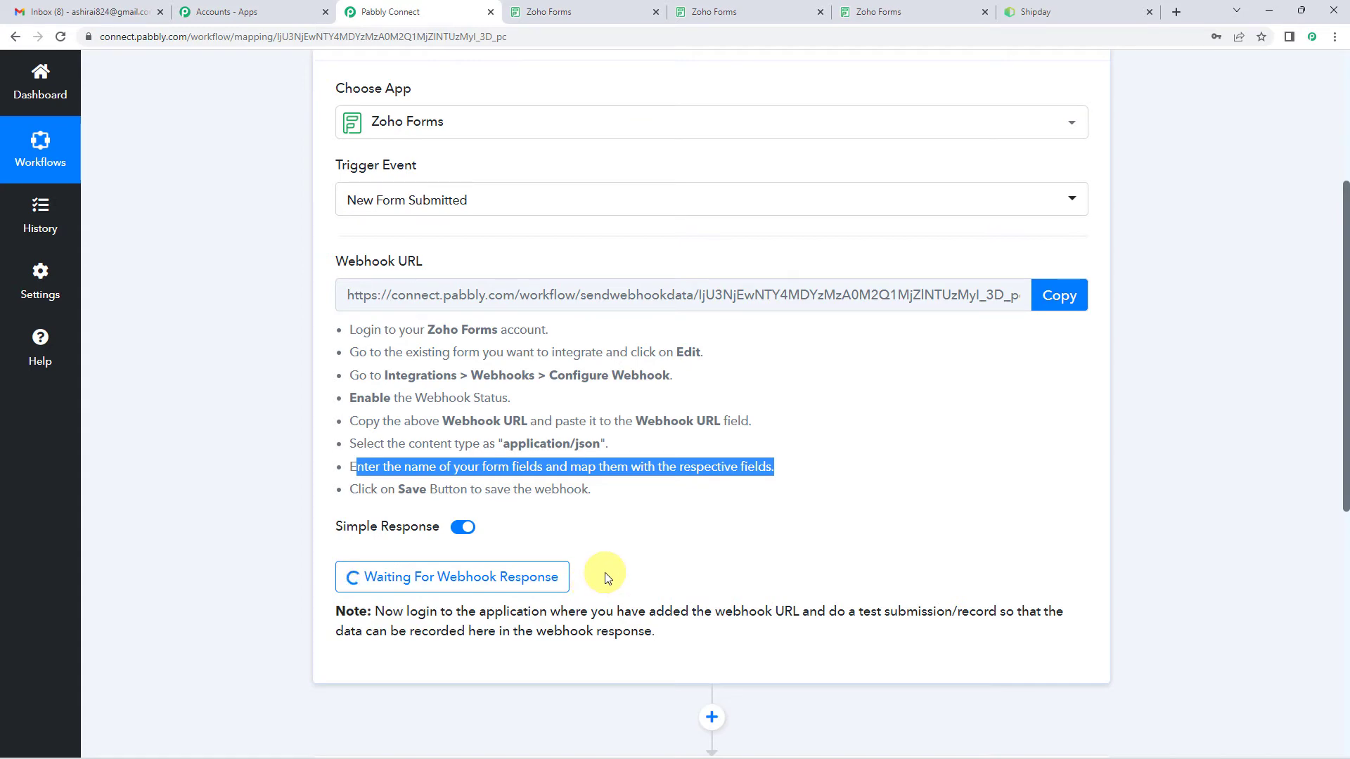
scroll(563, 485, "down", 3)
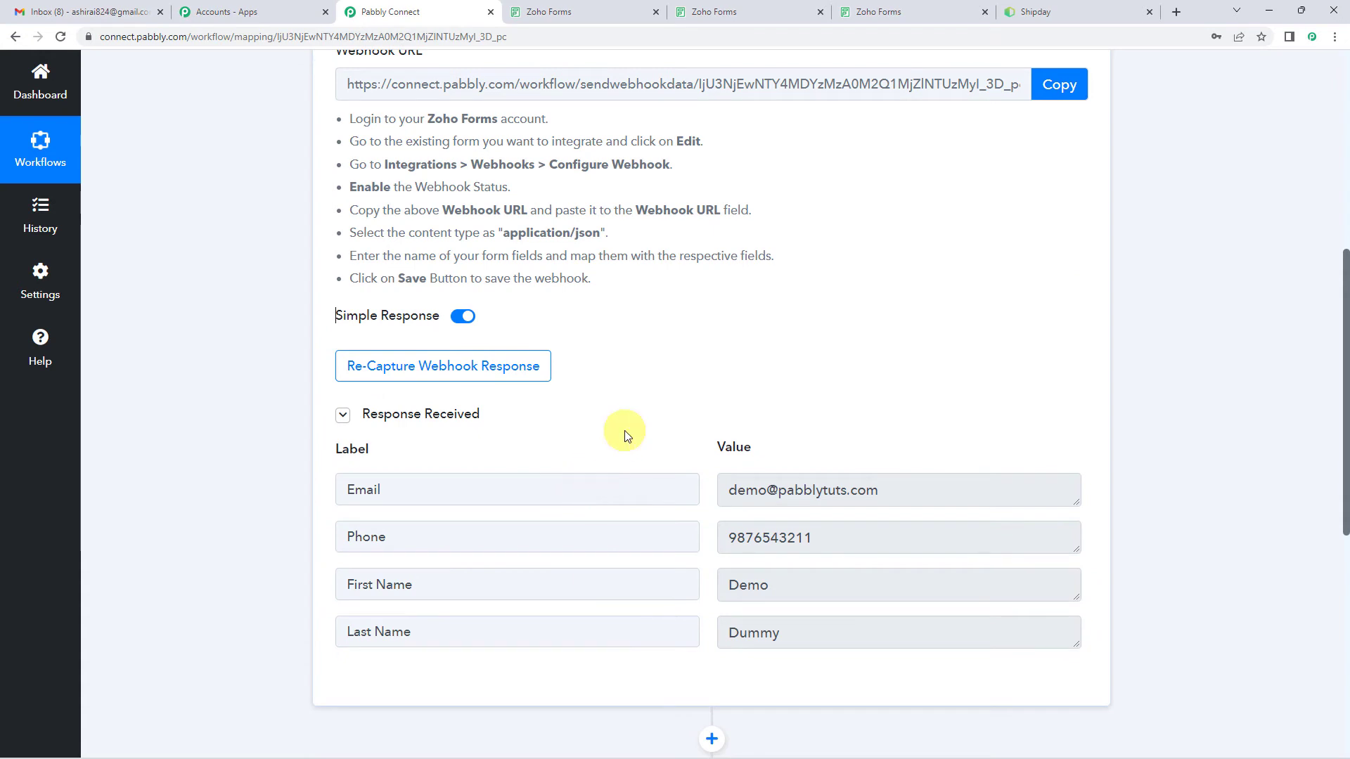
scroll(624, 430, "down", 2)
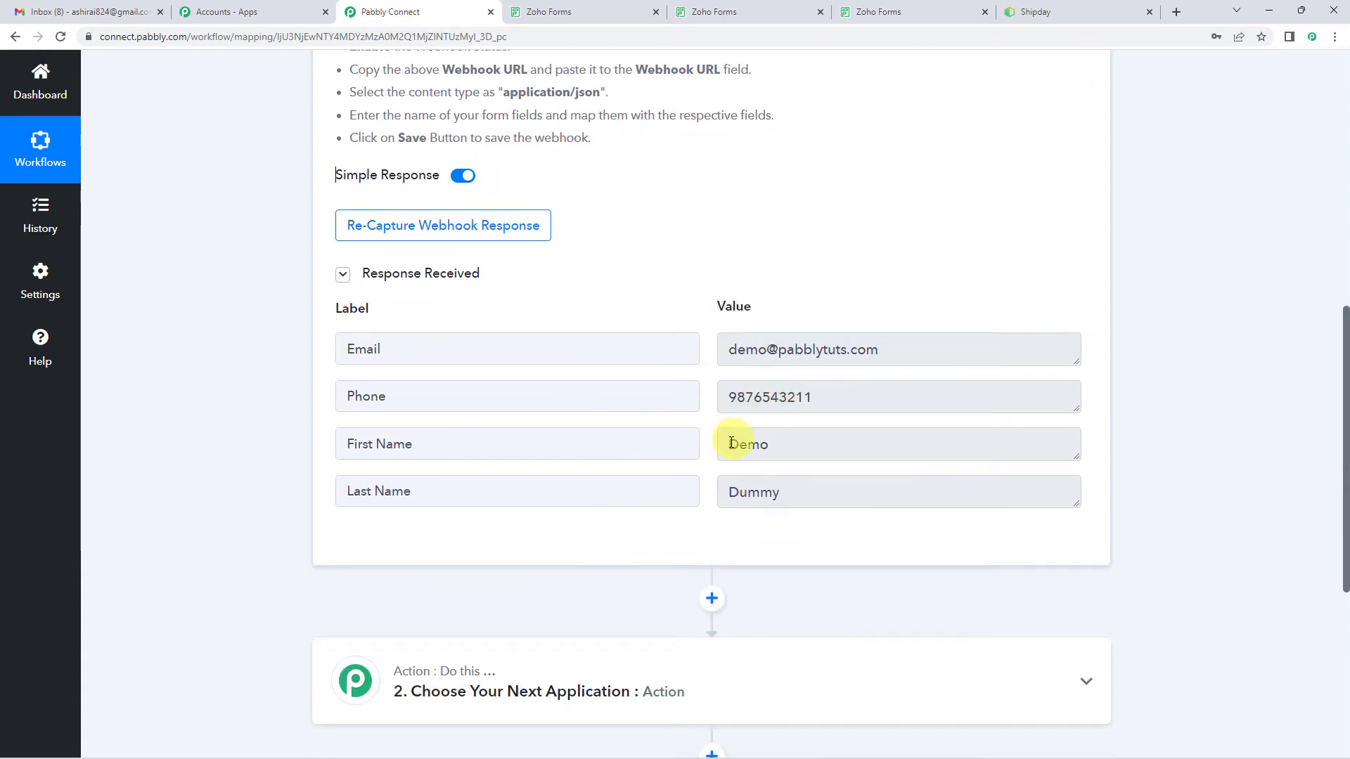
left_click_drag(732, 443, 817, 443)
left_click_drag(740, 492, 781, 493)
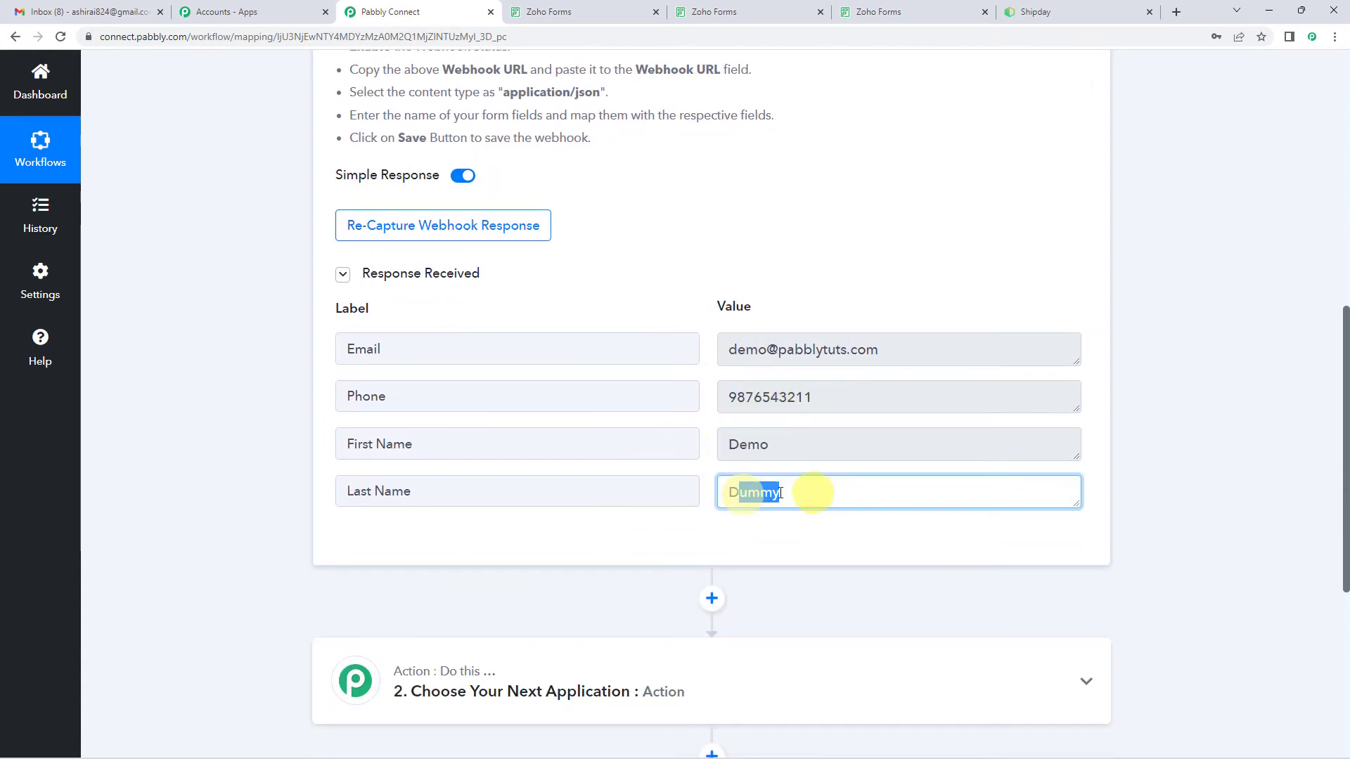
left_click_drag(731, 349, 797, 395)
double_click(785, 398)
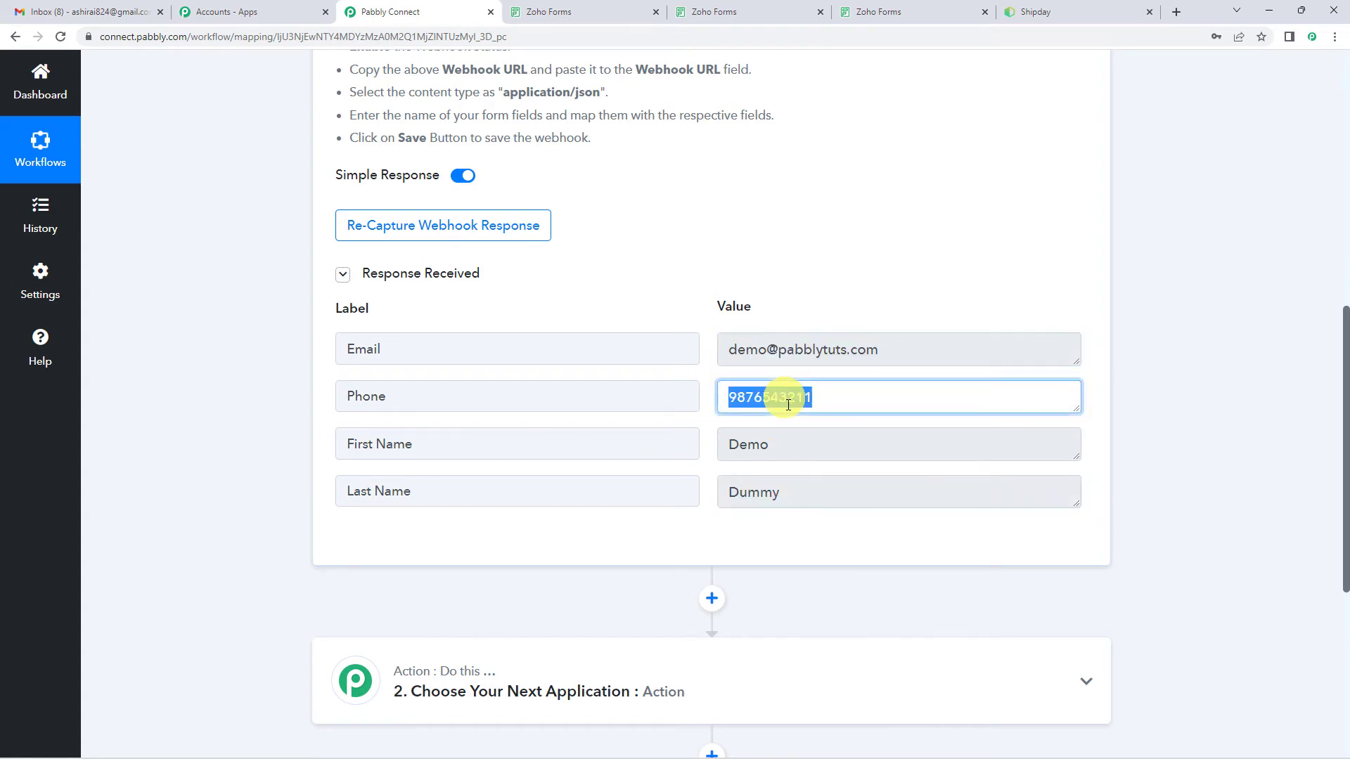
left_click(829, 395)
scroll(330, 495, "up", 5)
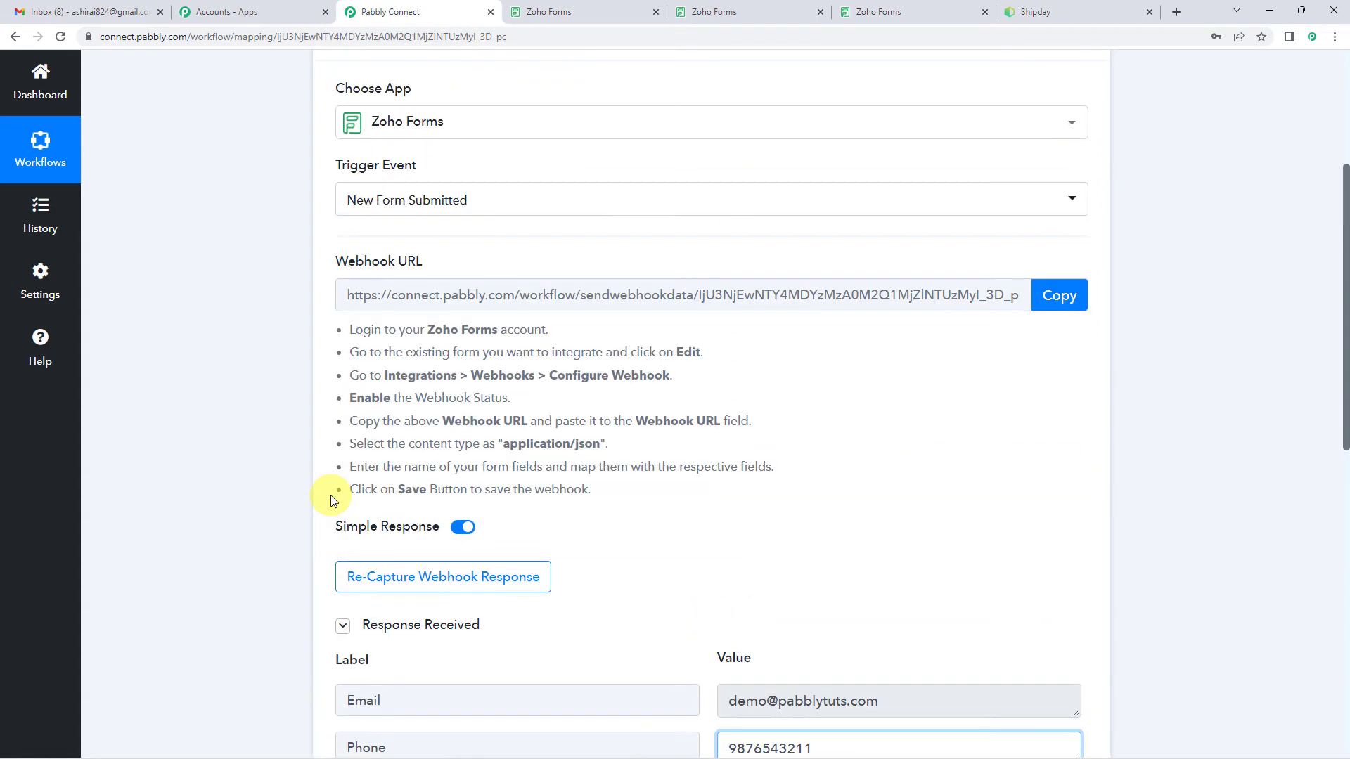
Step: Set the workflow's second step to the Shipday app with the Create Carrier action event
scroll(333, 501, "up", 4)
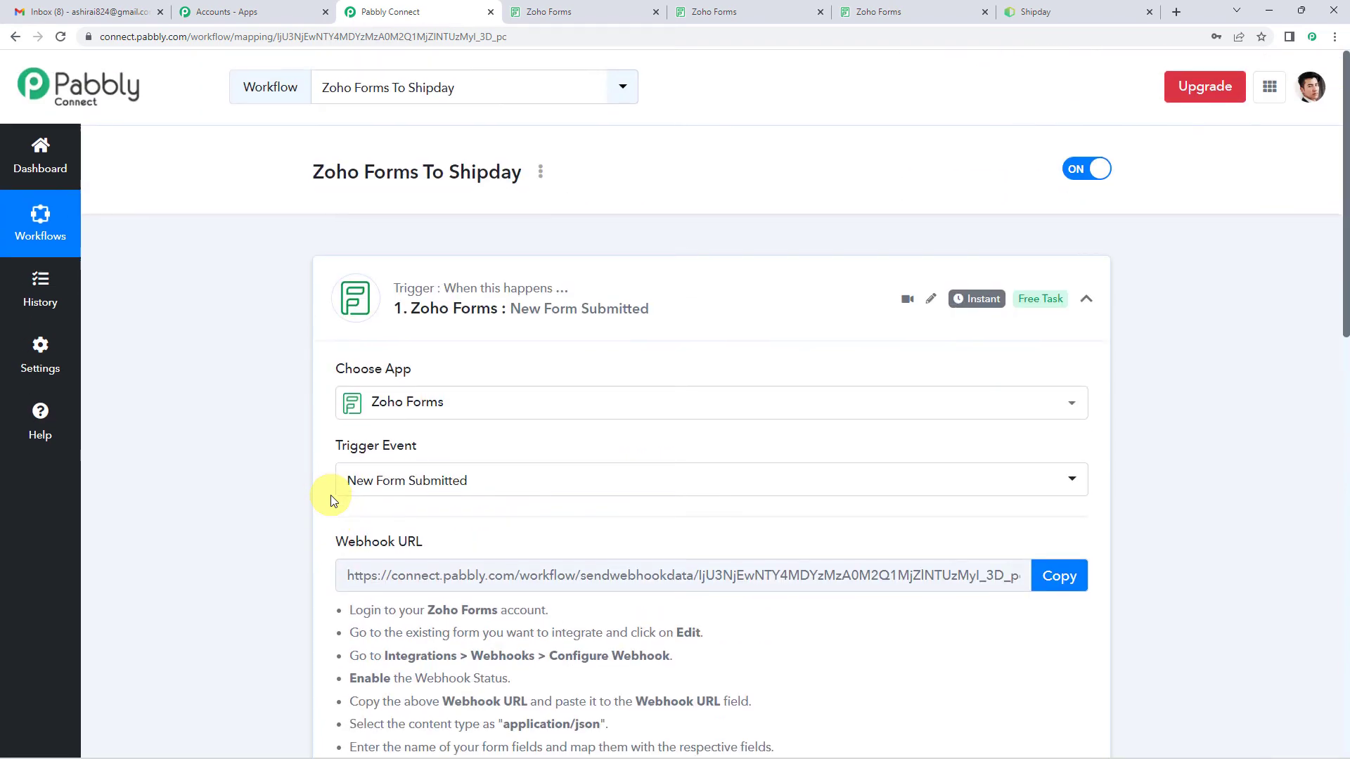
scroll(333, 500, "down", 8)
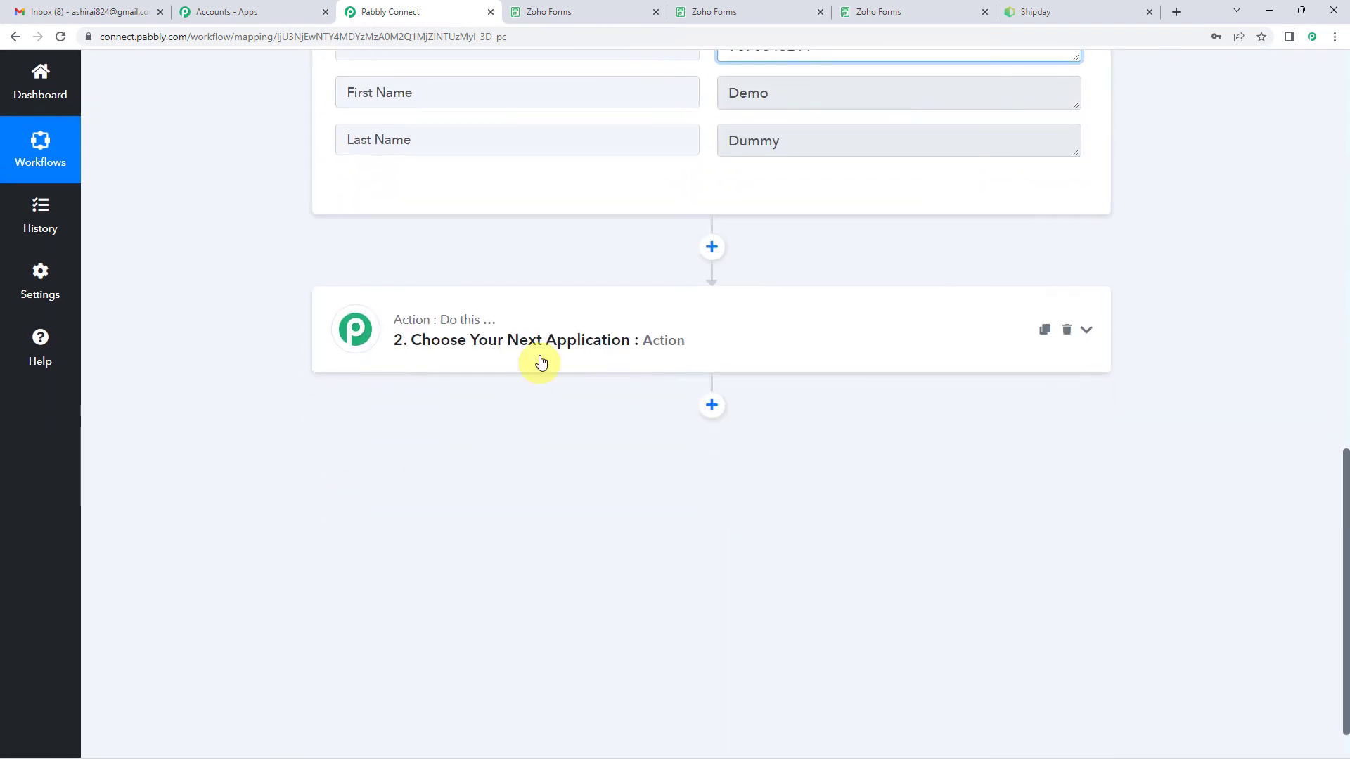
left_click(540, 358)
left_click(448, 431)
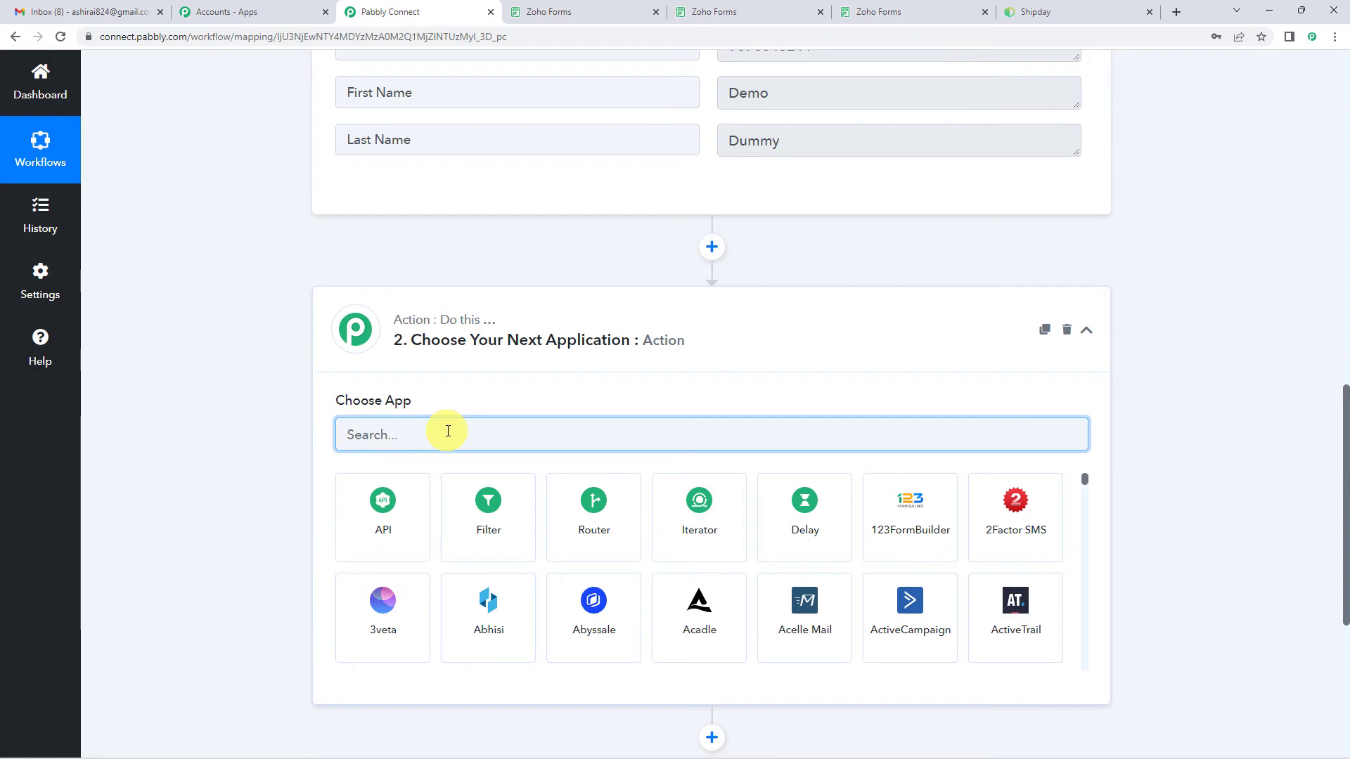
type("shipd")
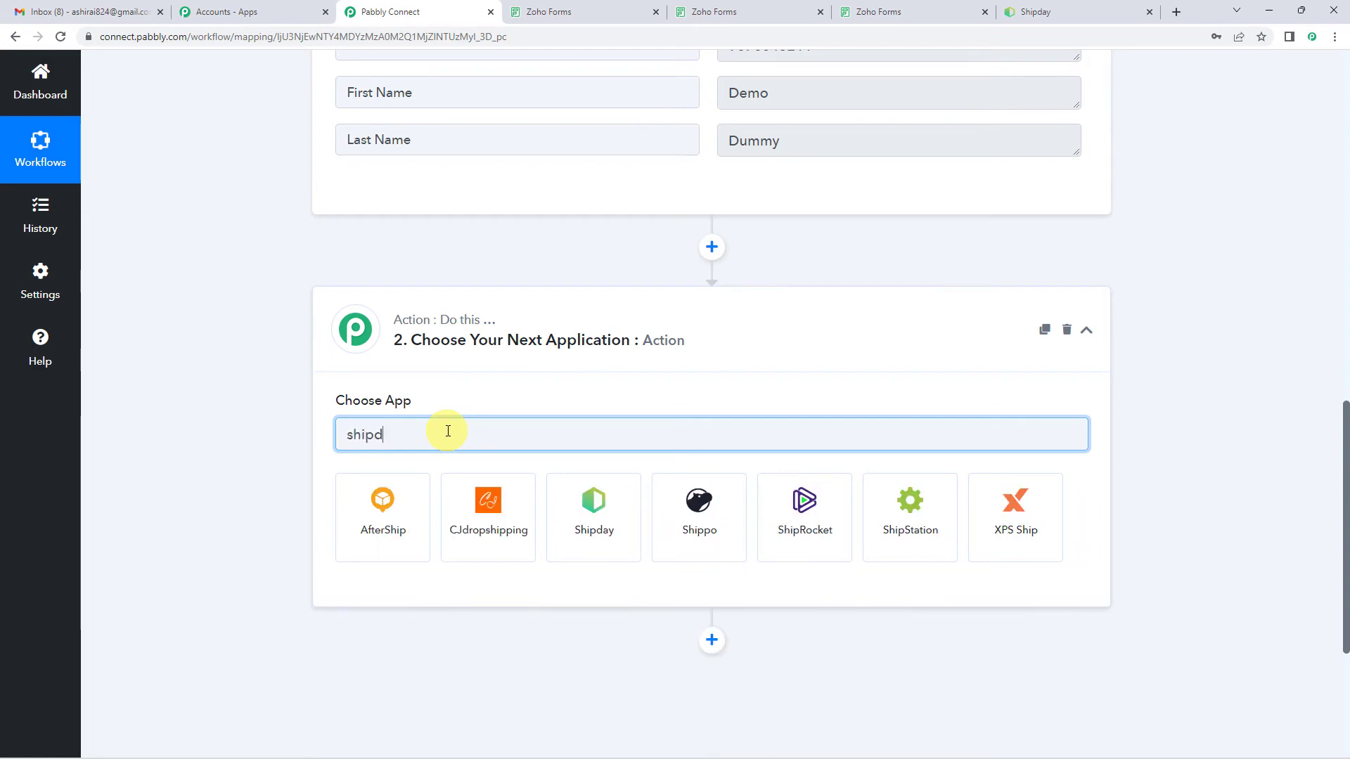
left_click(409, 526)
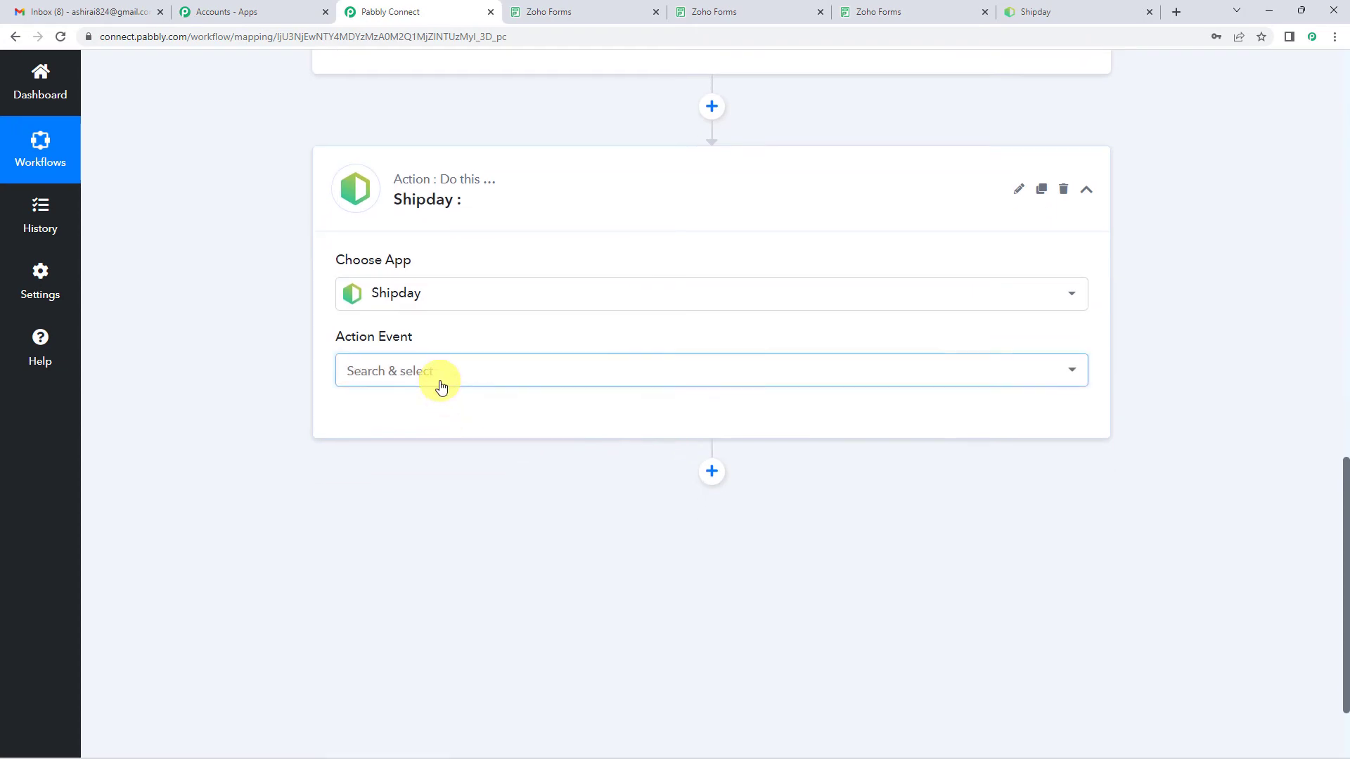
left_click(441, 384)
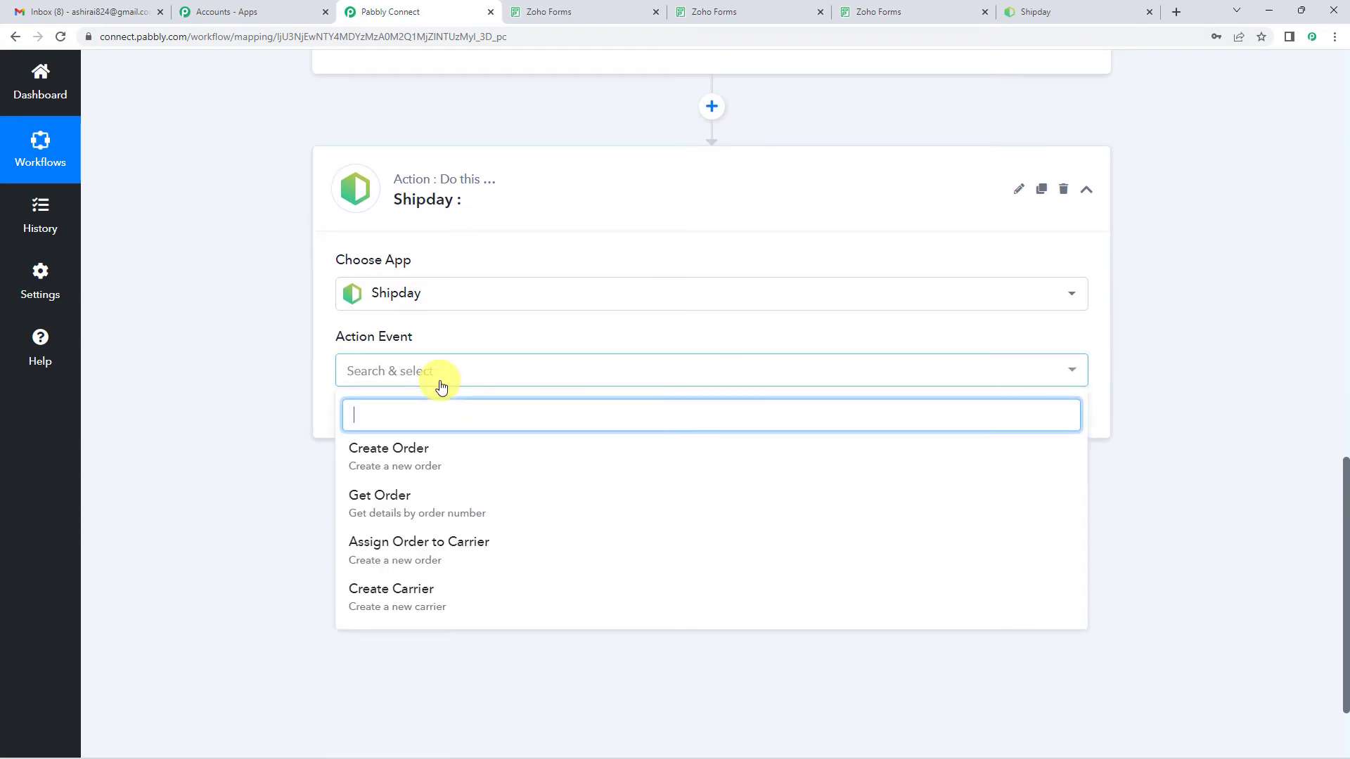
left_click(404, 599)
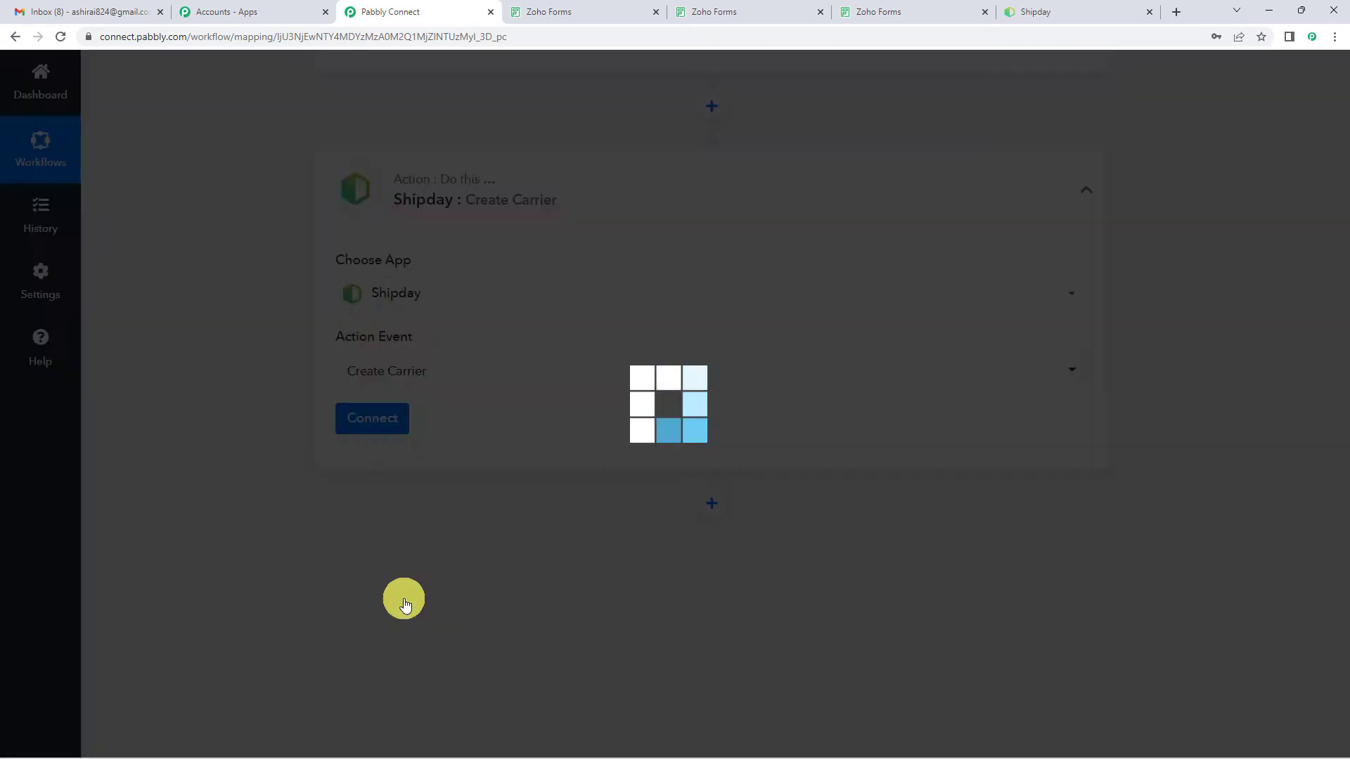
Step: Start connecting the Create Carrier action to Shipday by adding a new connection
scroll(271, 479, "up", 10)
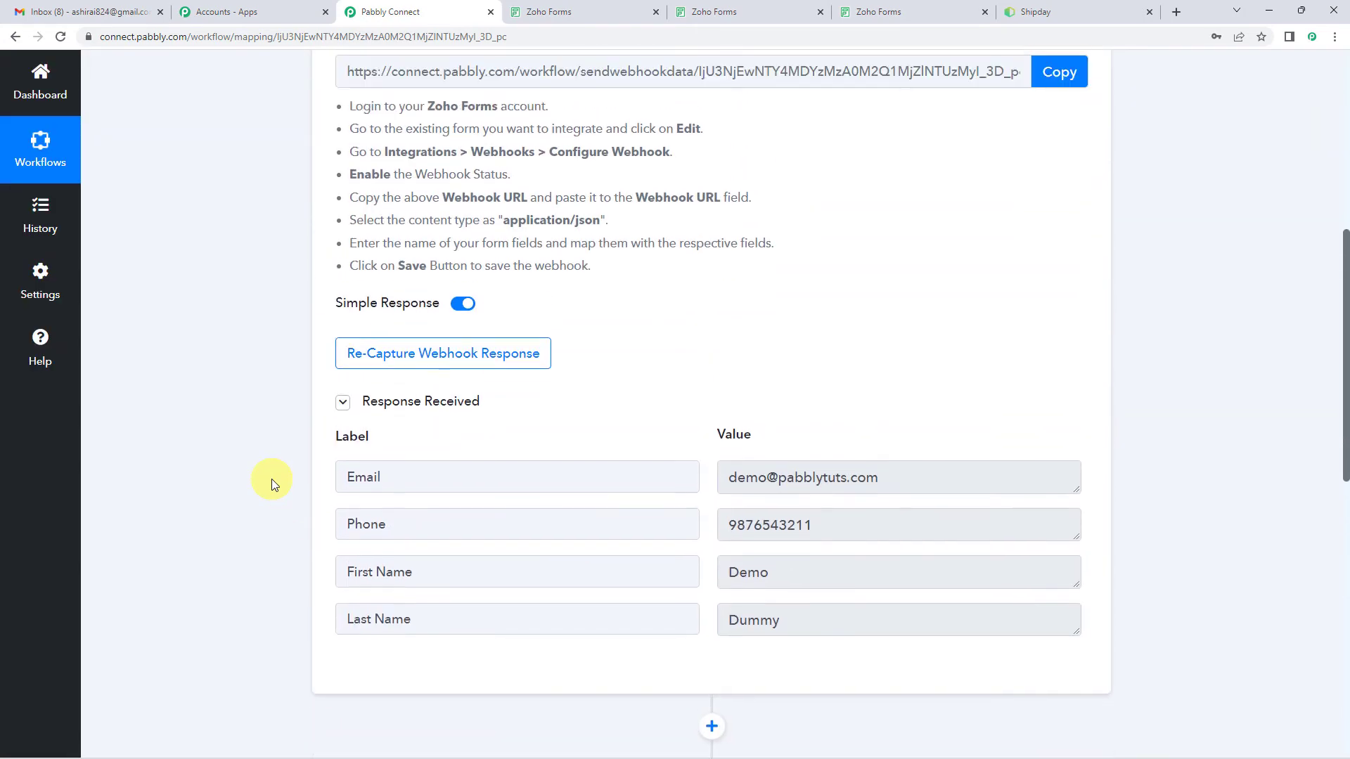
scroll(450, 232, "up", 2)
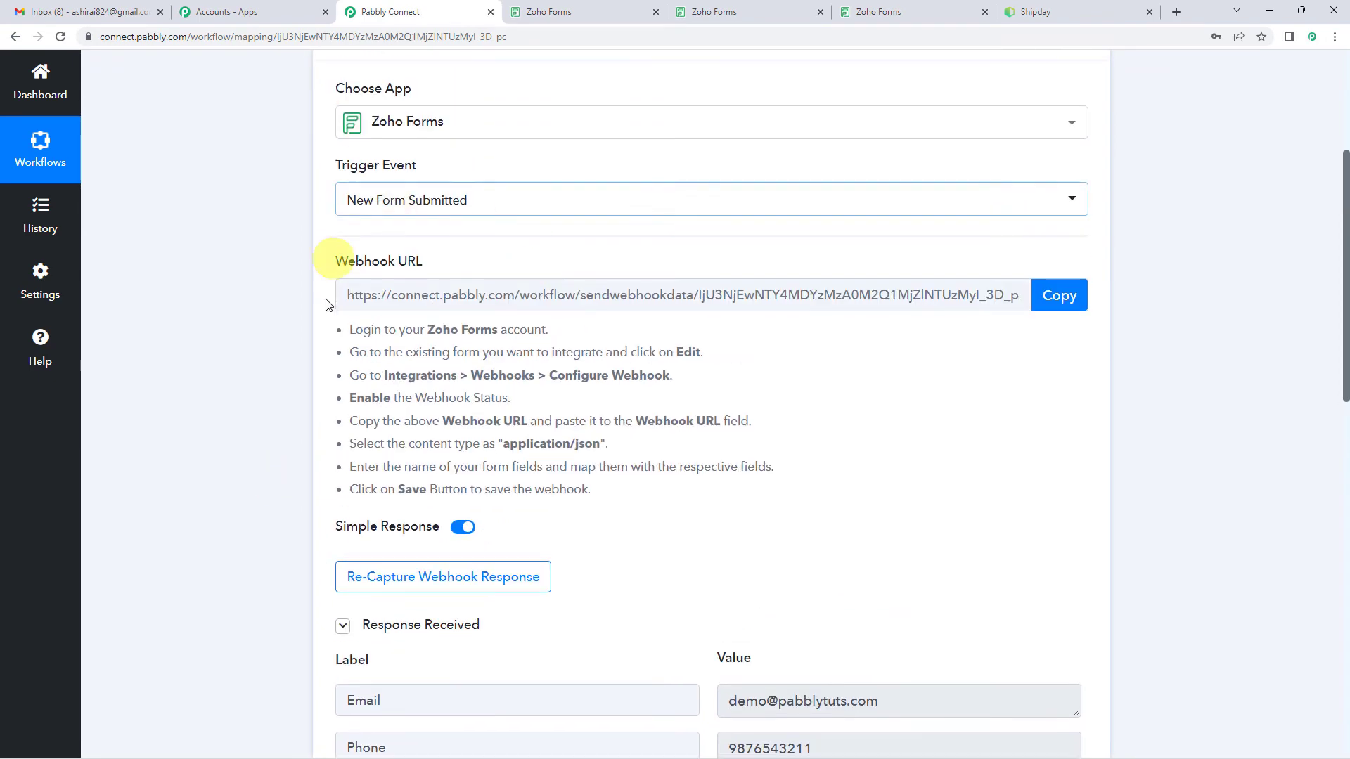
scroll(302, 415, "down", 12)
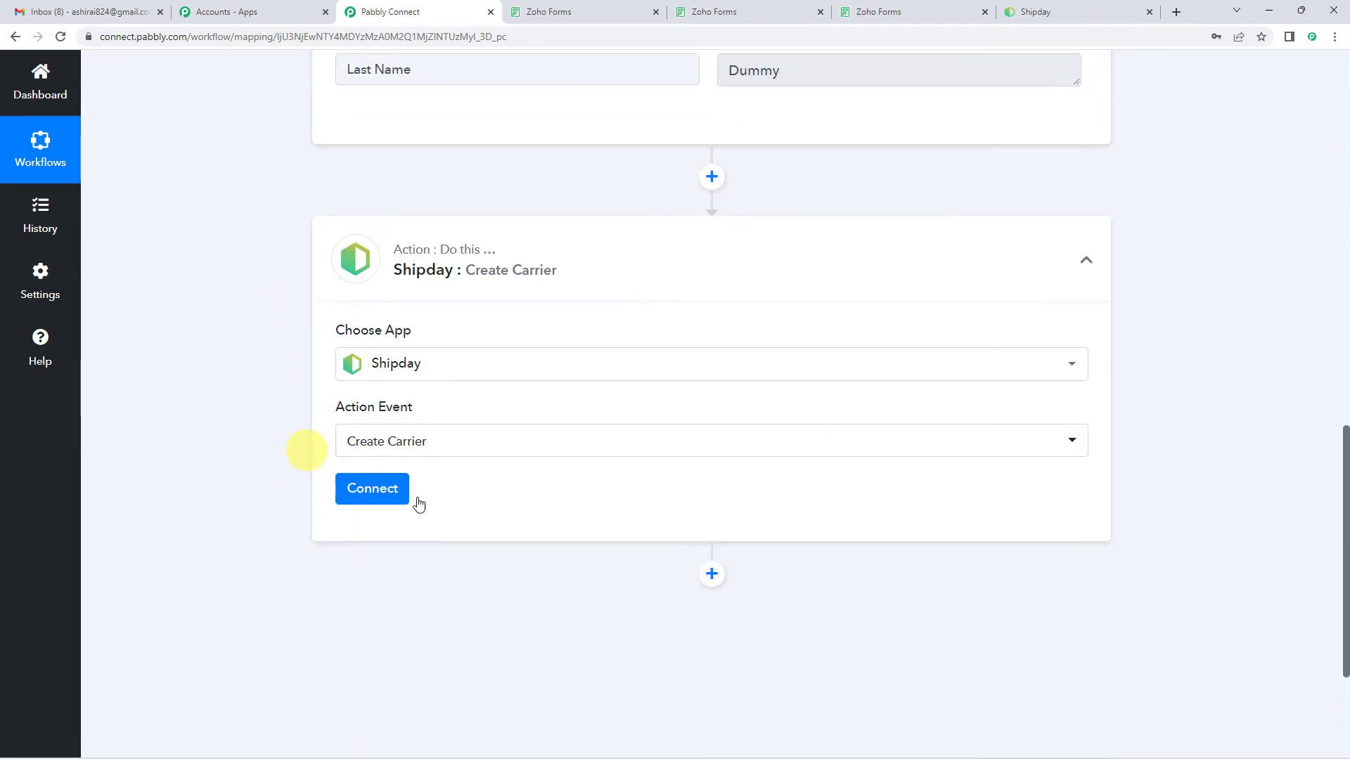
left_click(375, 491)
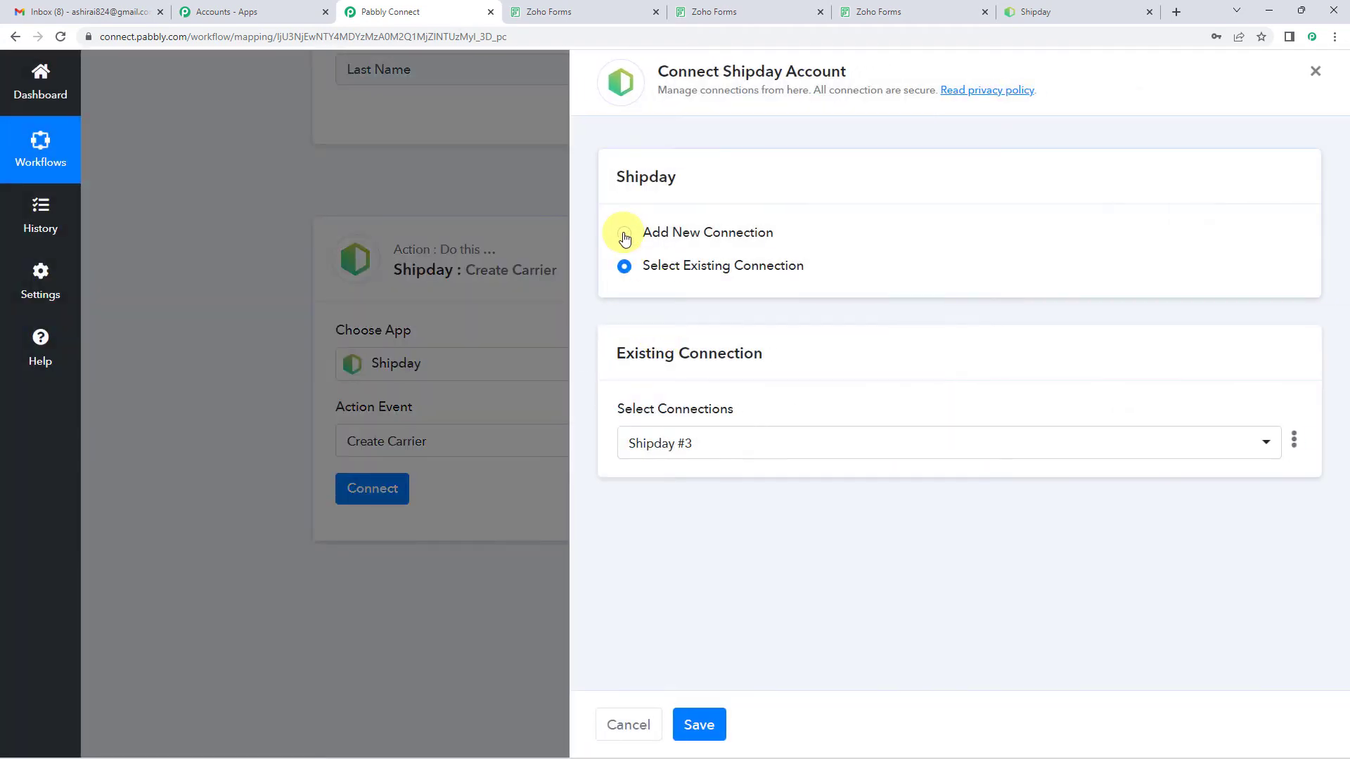
left_click(624, 236)
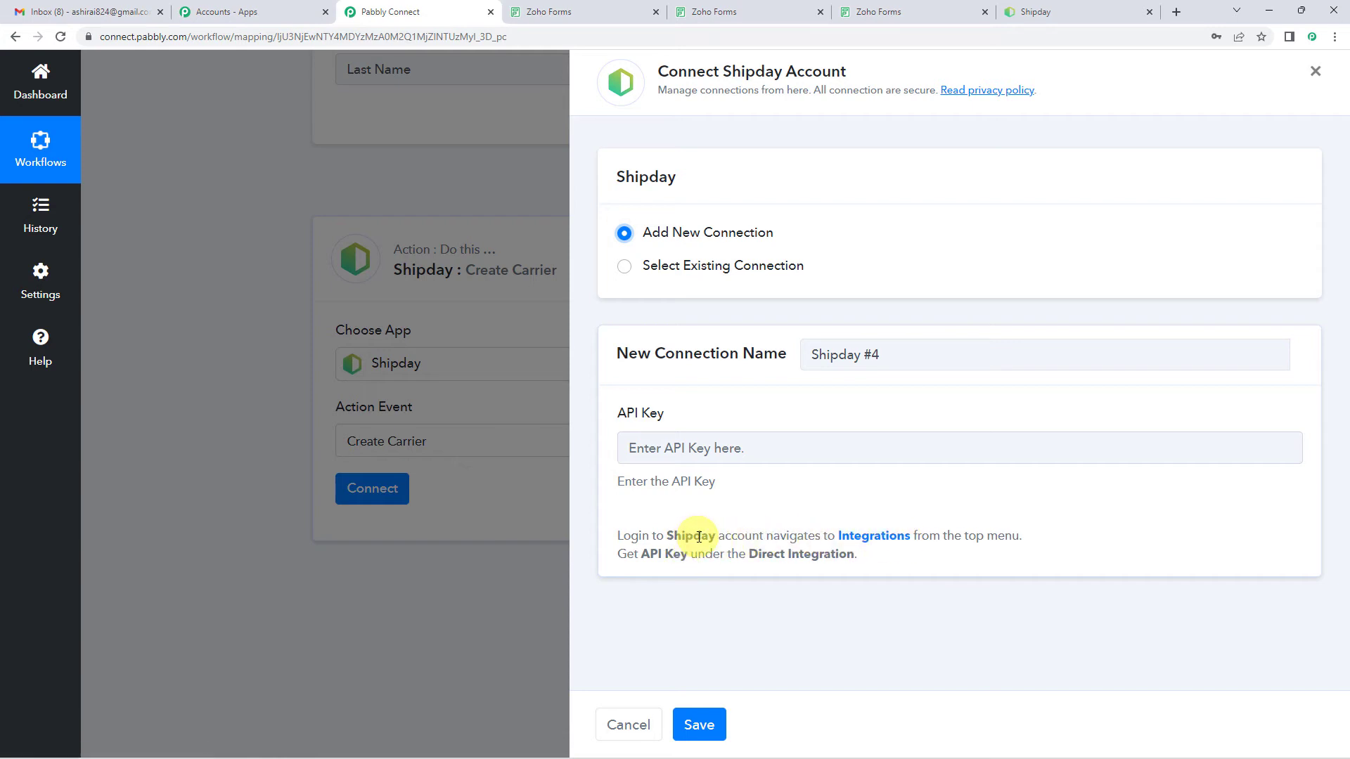
Step: Open Shipday's Integrations page in a separate tab, then reveal and copy the API key under Direct integrations
right_click(859, 542)
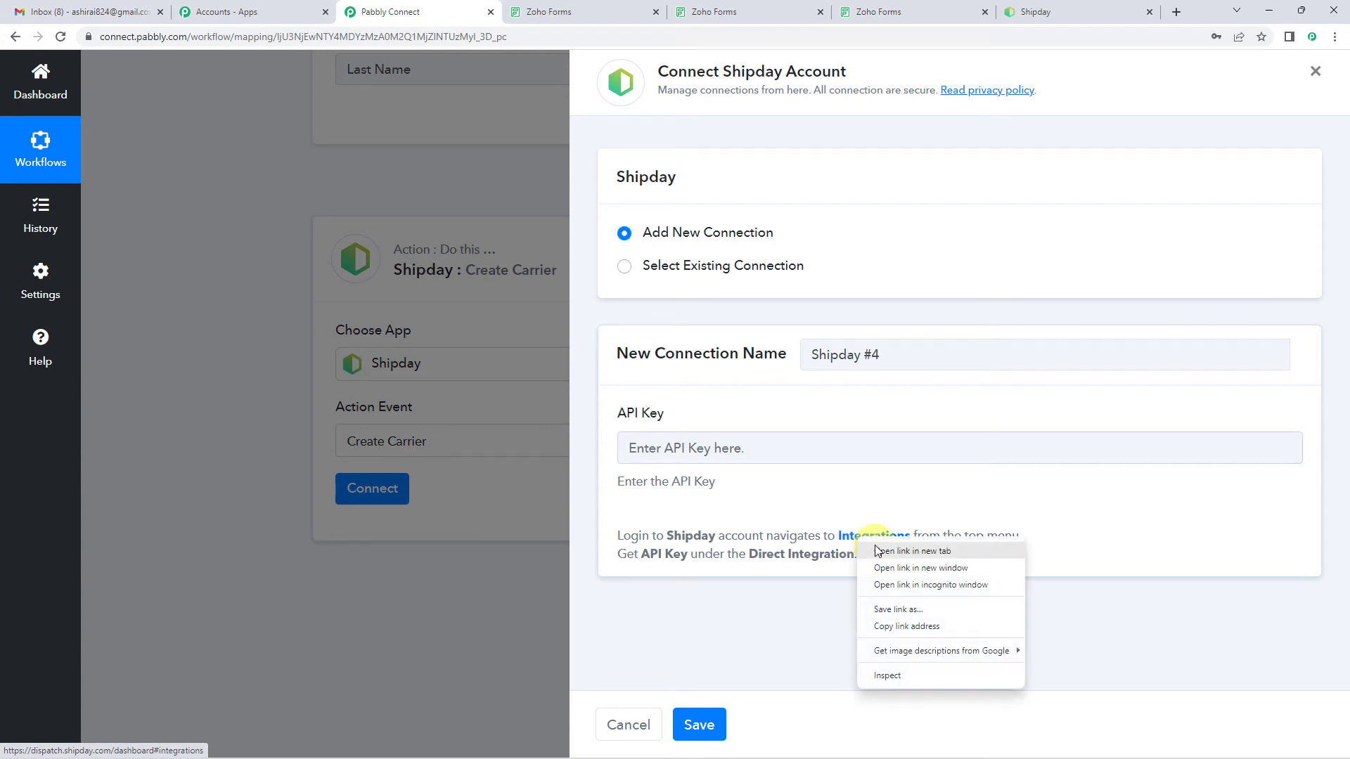
left_click(872, 549)
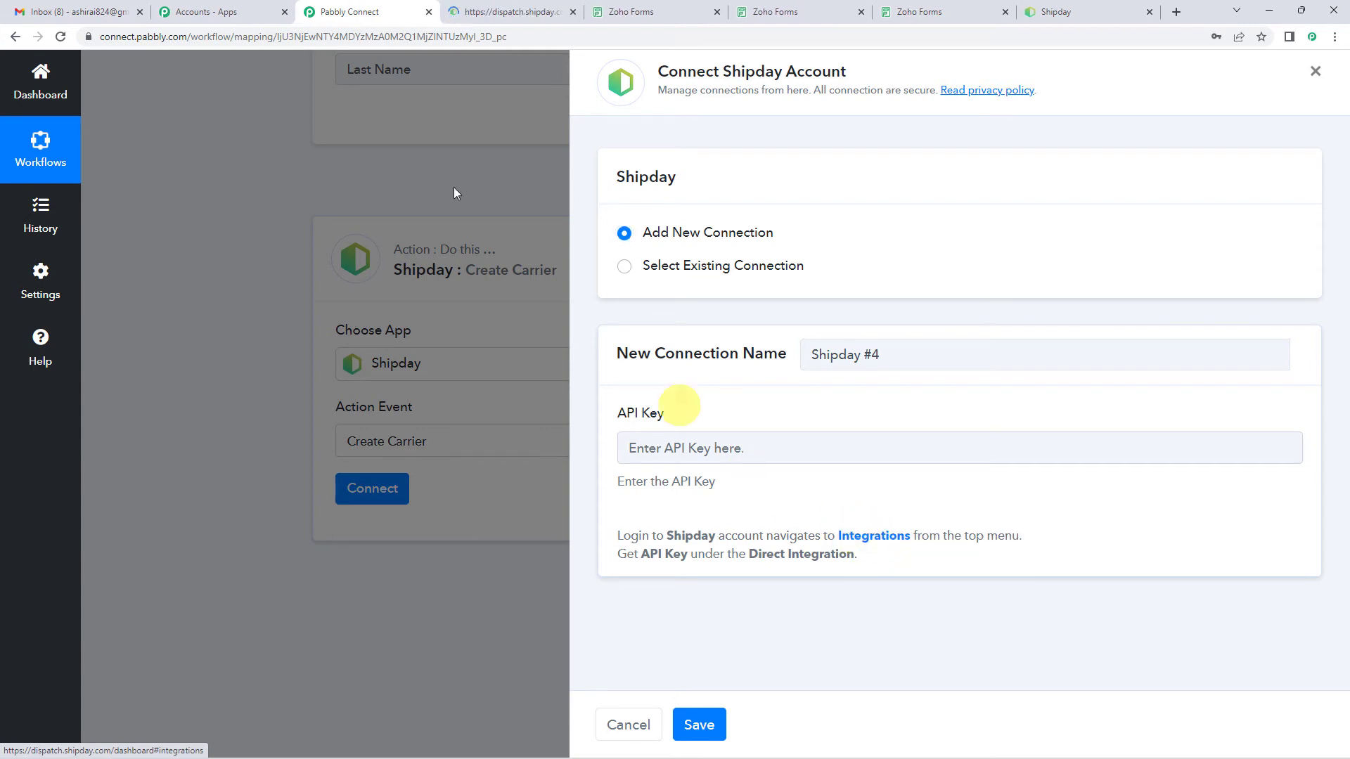
left_click(502, 8)
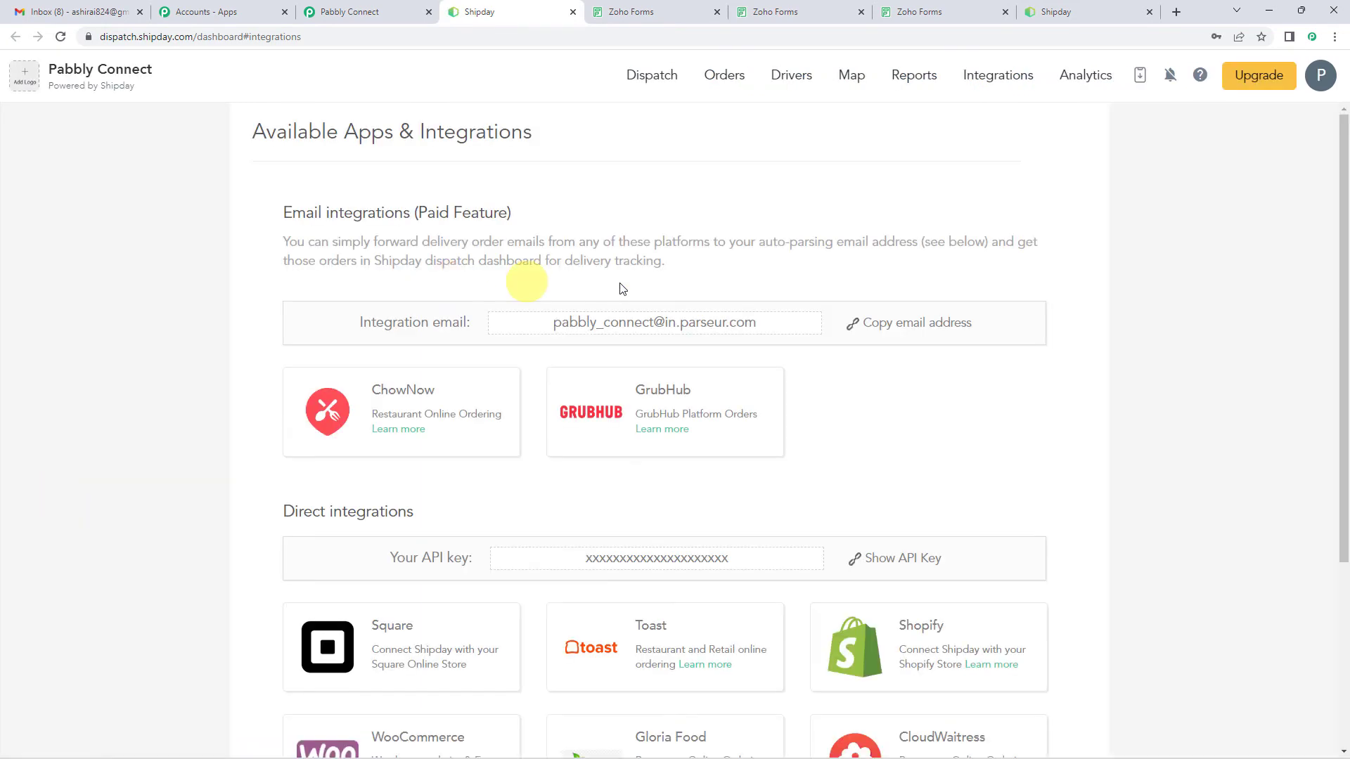
scroll(571, 248, "down", 1)
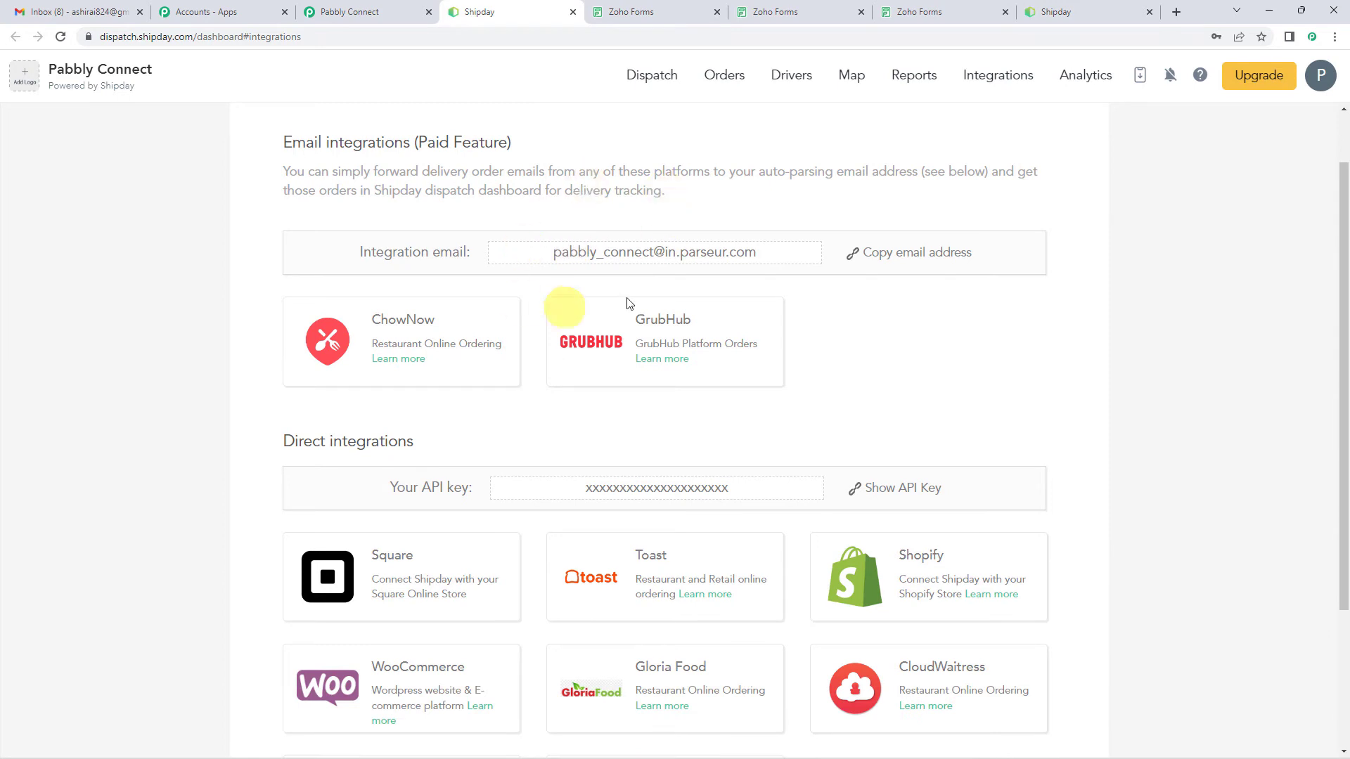
scroll(483, 252, "down", 1)
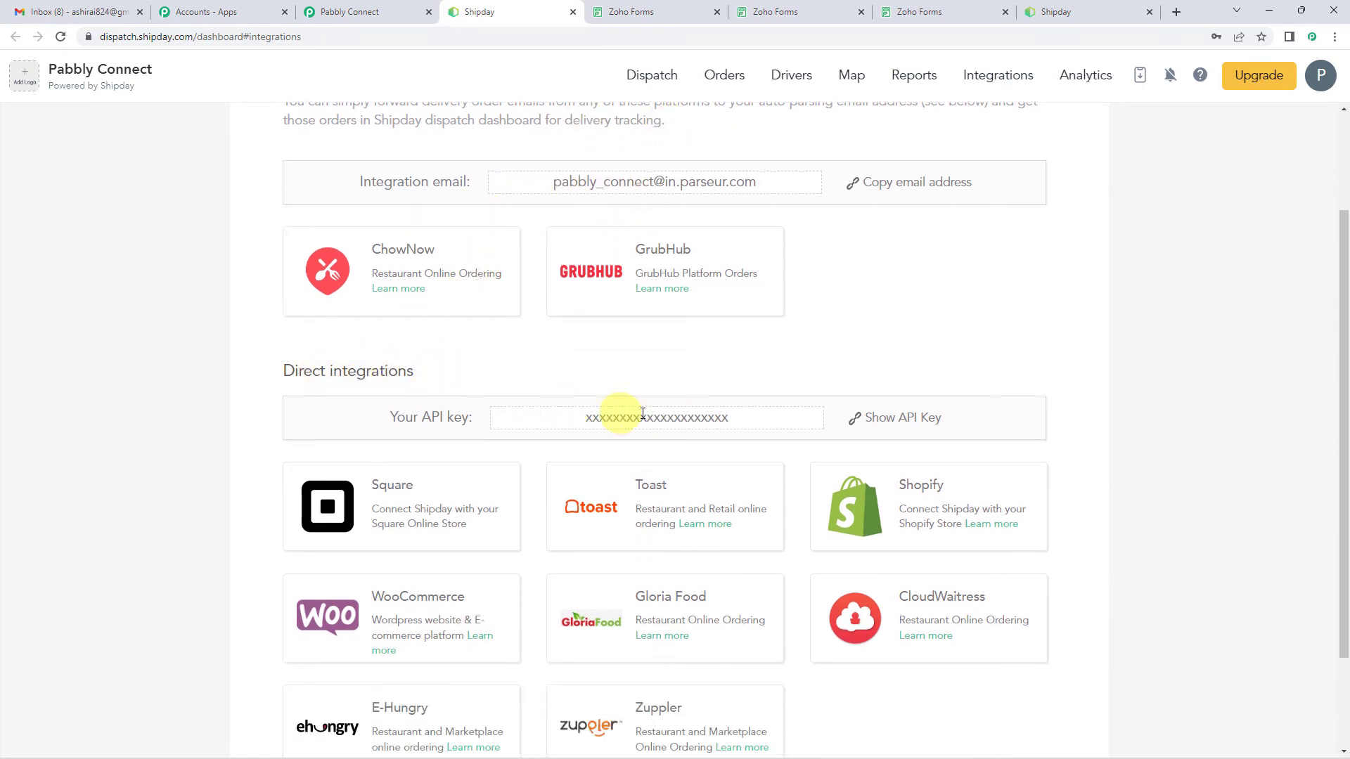
left_click(930, 418)
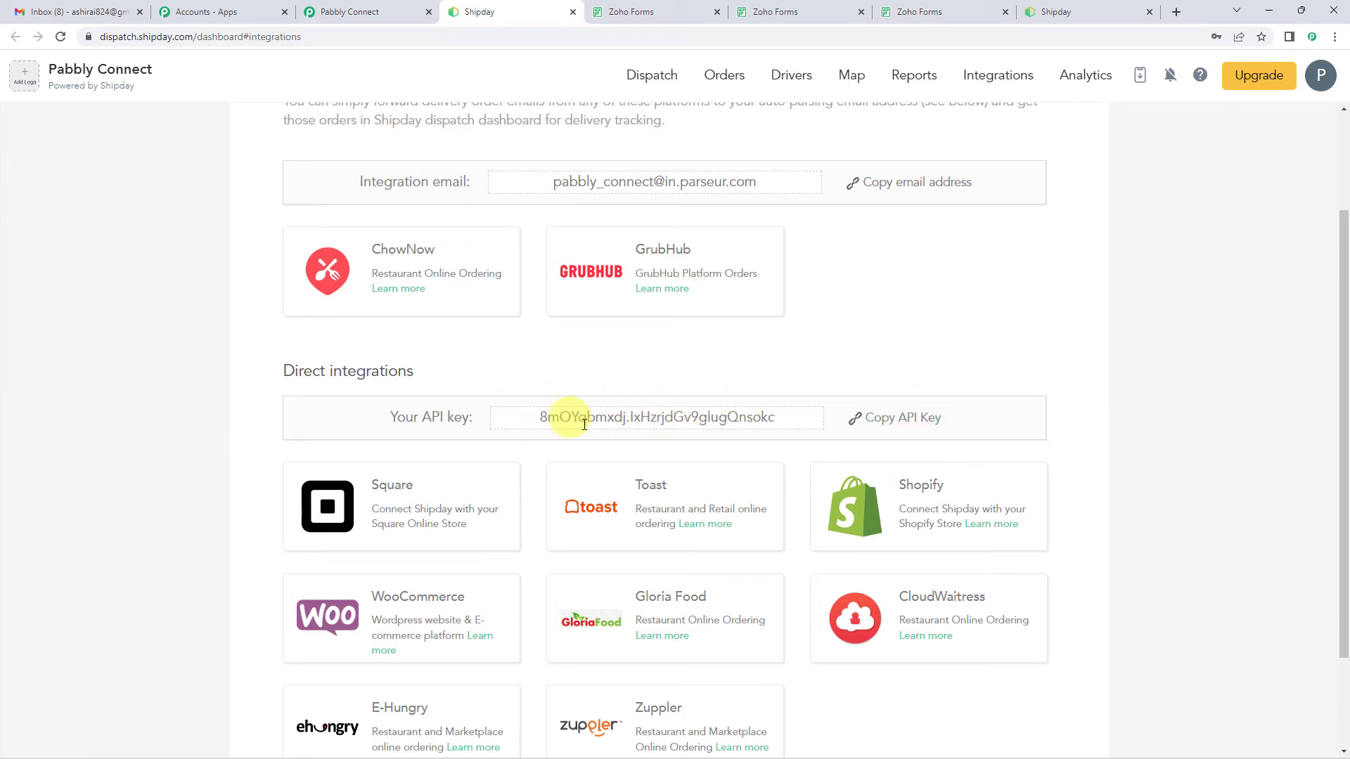
Step: Return to Pabbly Connect, paste the Shipday API key into the new connection and save it
left_click(391, 12)
left_click(752, 454)
key("ctrl+v")
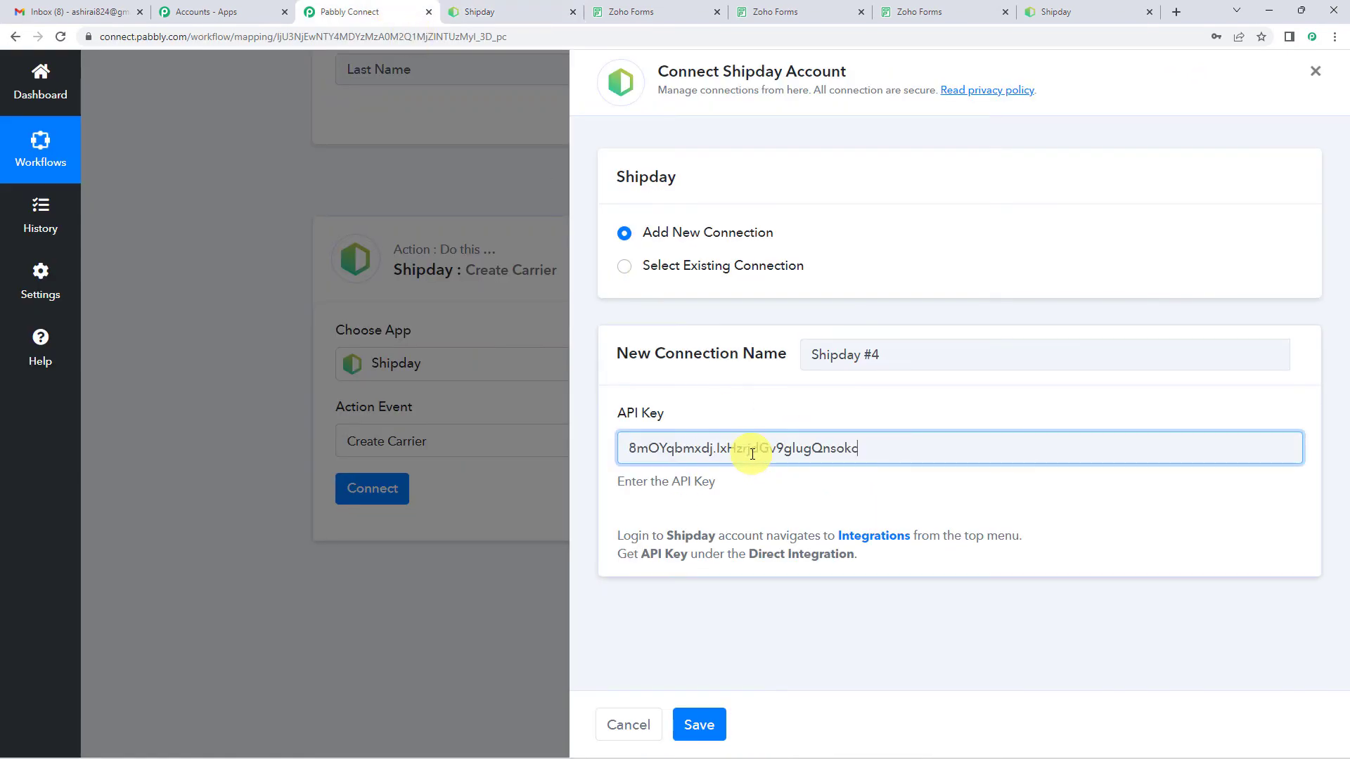
left_click(699, 731)
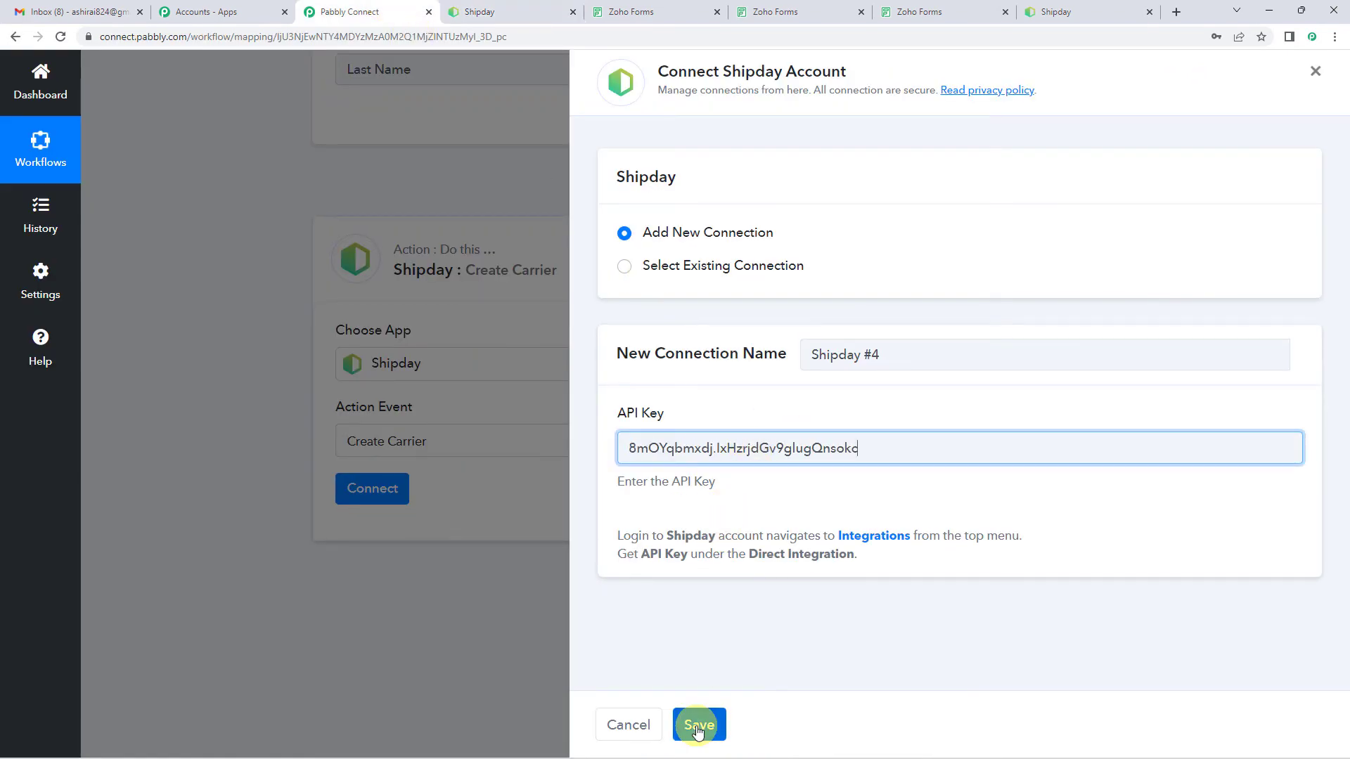
left_click(698, 732)
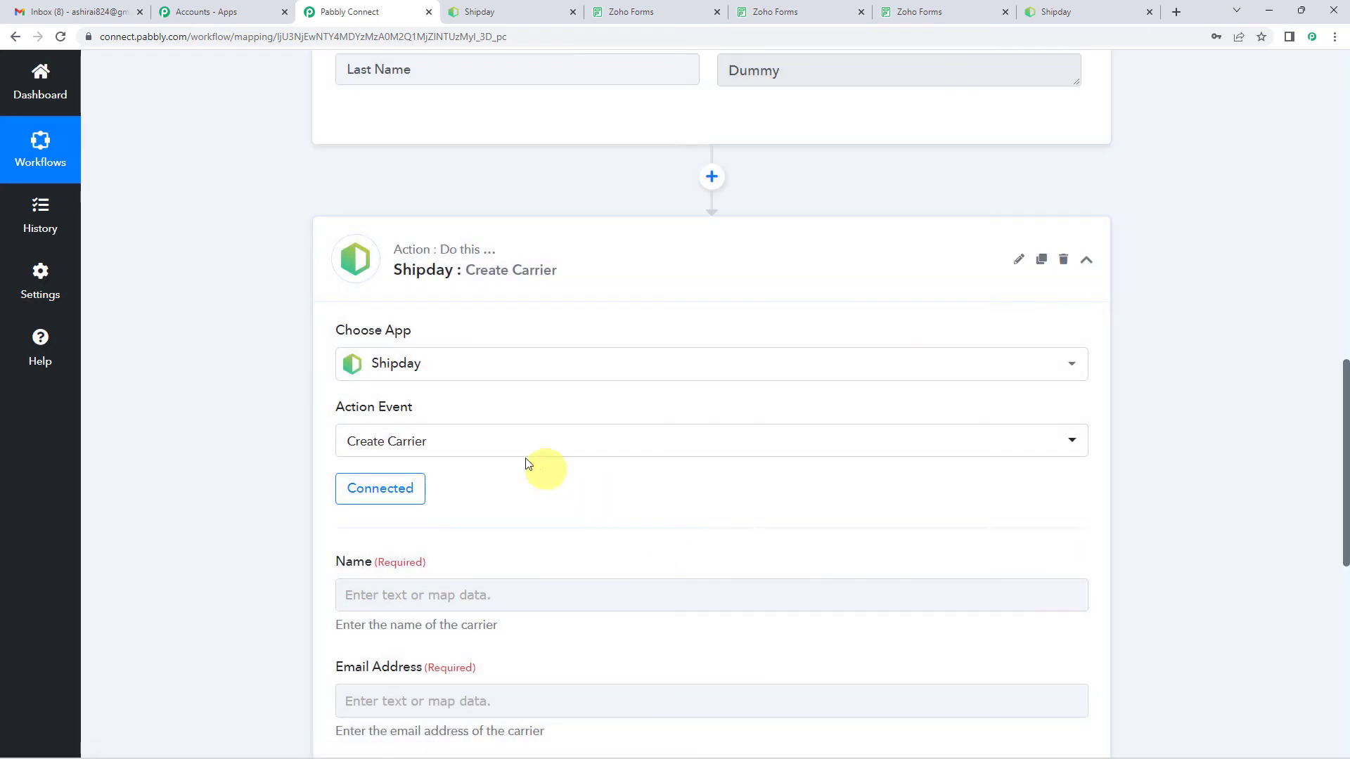
Step: Review the Create Carrier fields and the Zoho Forms data available for mapping, and compare them with the trigger's captured response
scroll(471, 418, "down", 1)
scroll(431, 380, "down", 2)
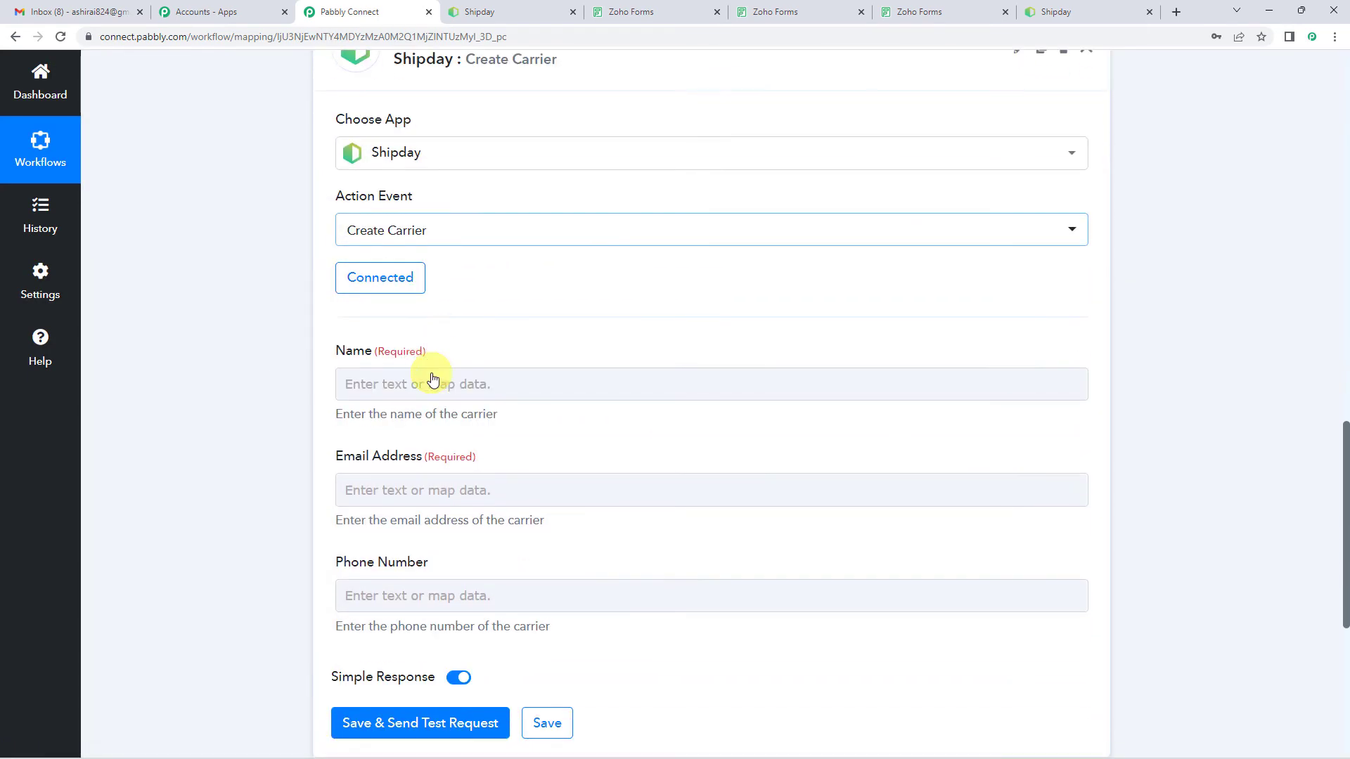
left_click(384, 381)
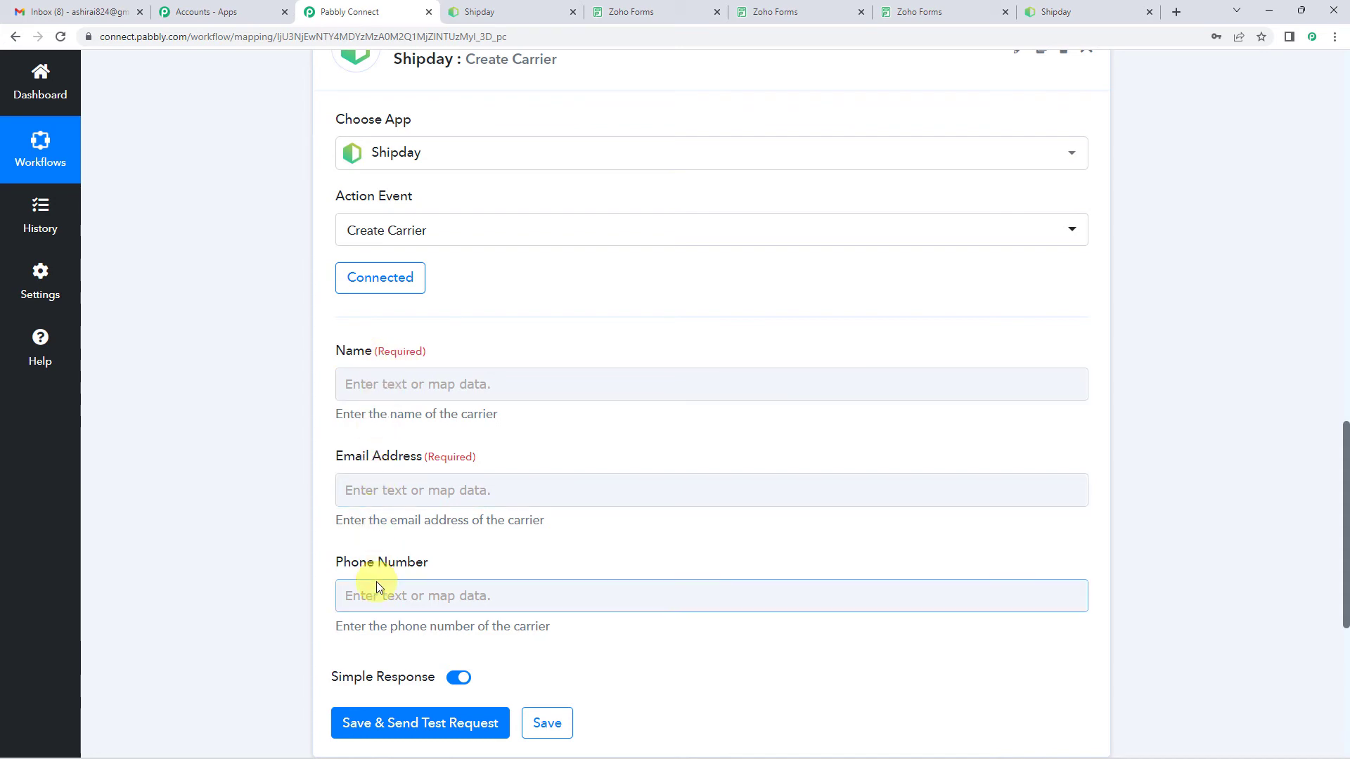
left_click(398, 395)
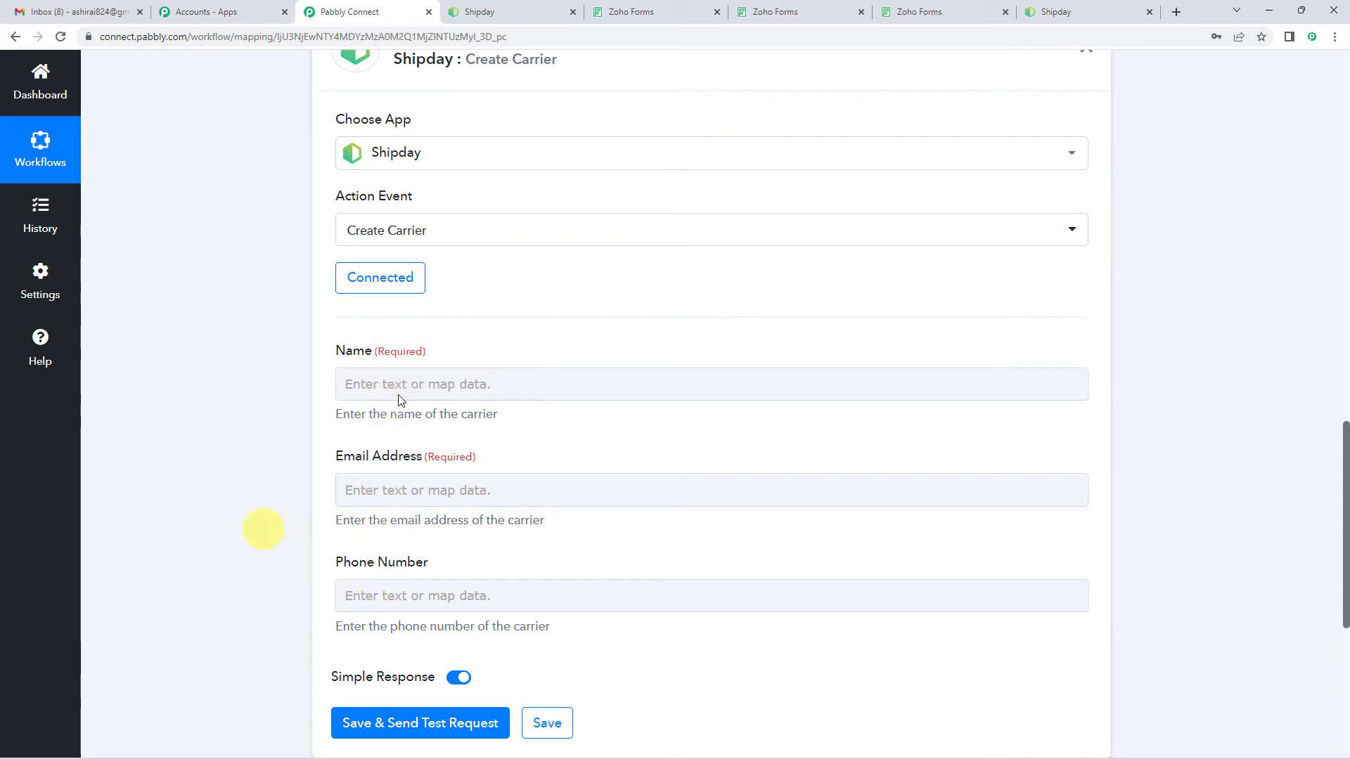
left_click(469, 391)
scroll(469, 390, "down", 1)
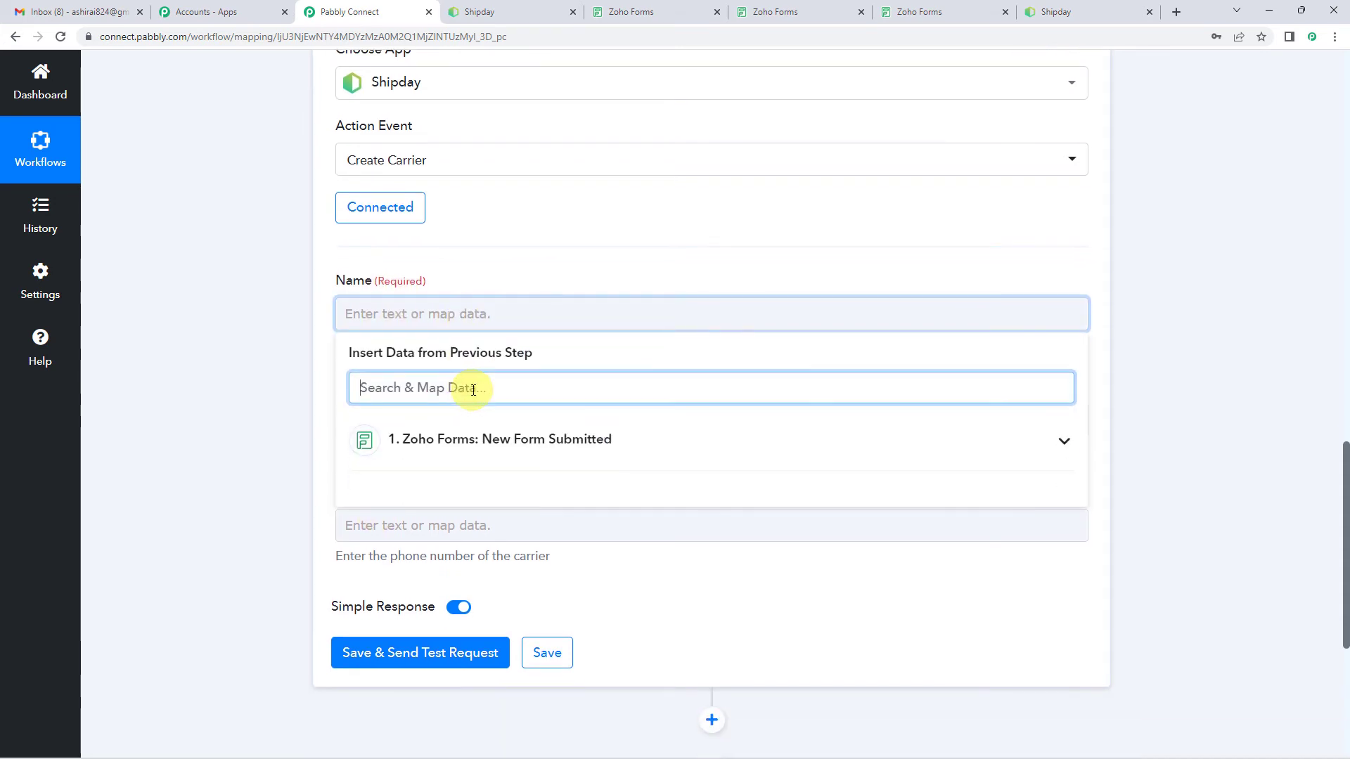
left_click(455, 441)
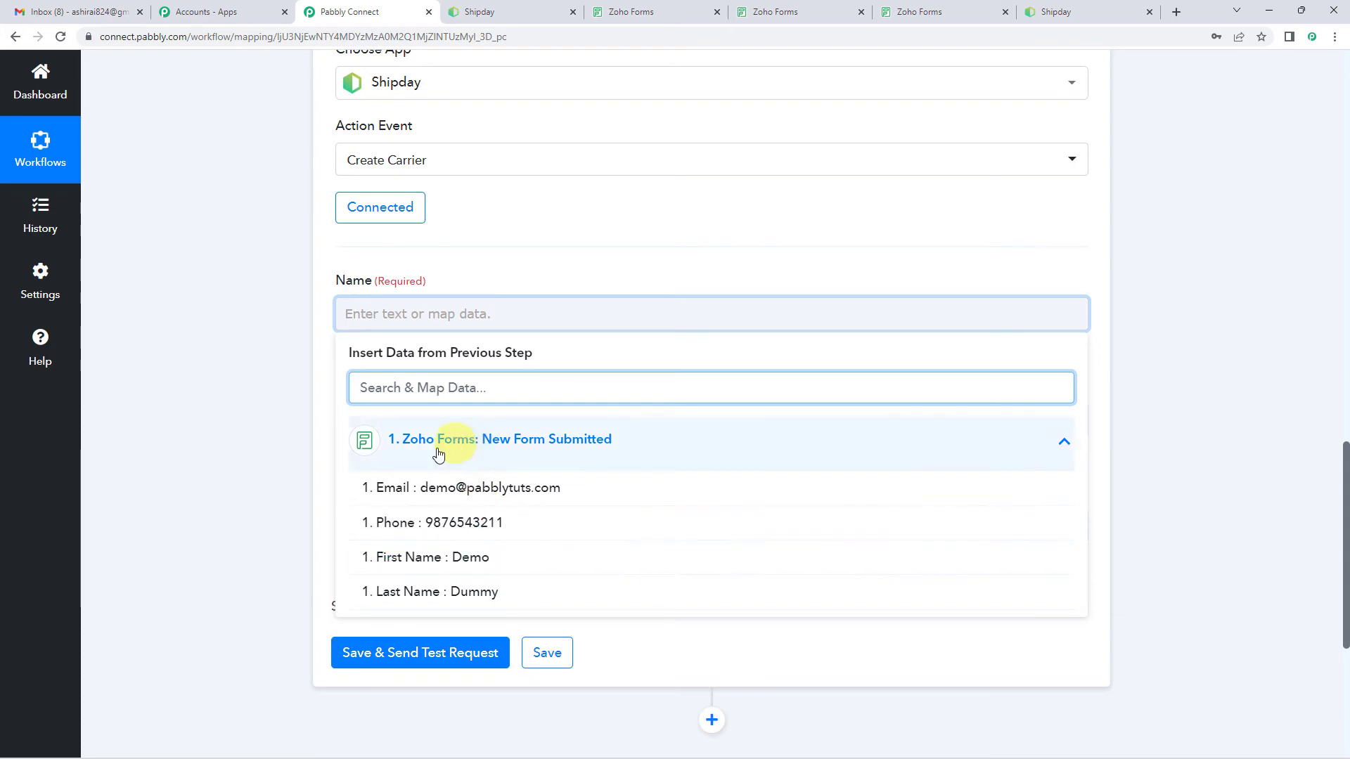
left_click(229, 490)
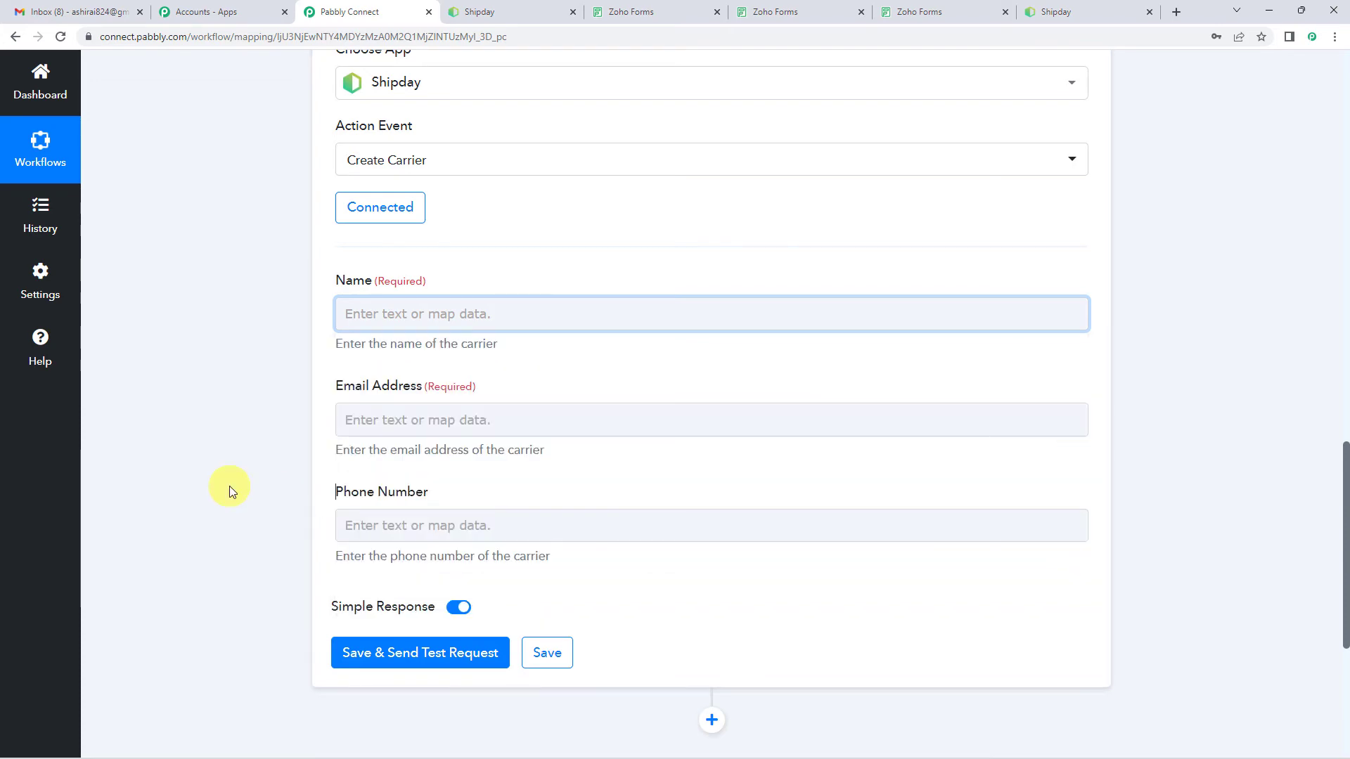
scroll(229, 490, "up", 10)
scroll(229, 486, "up", 7)
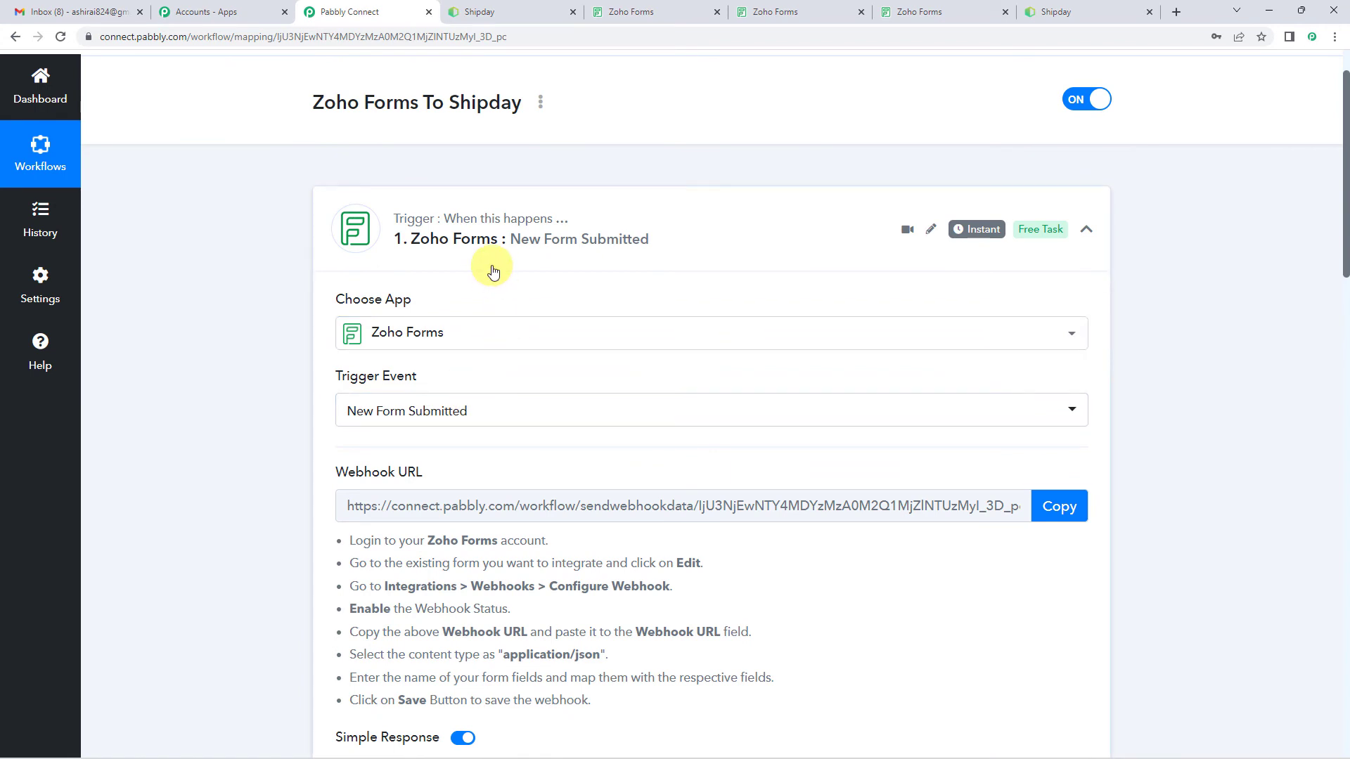
scroll(592, 383, "down", 8)
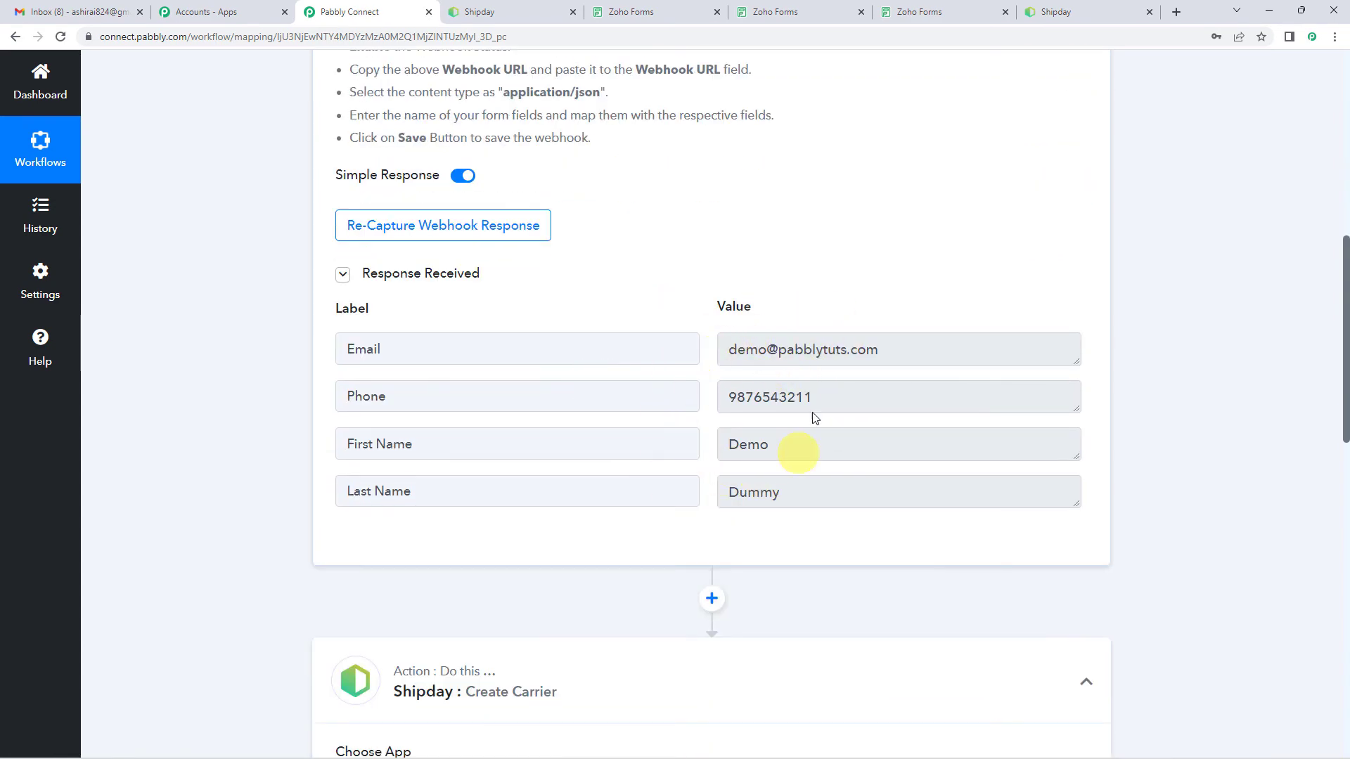
scroll(430, 439, "down", 4)
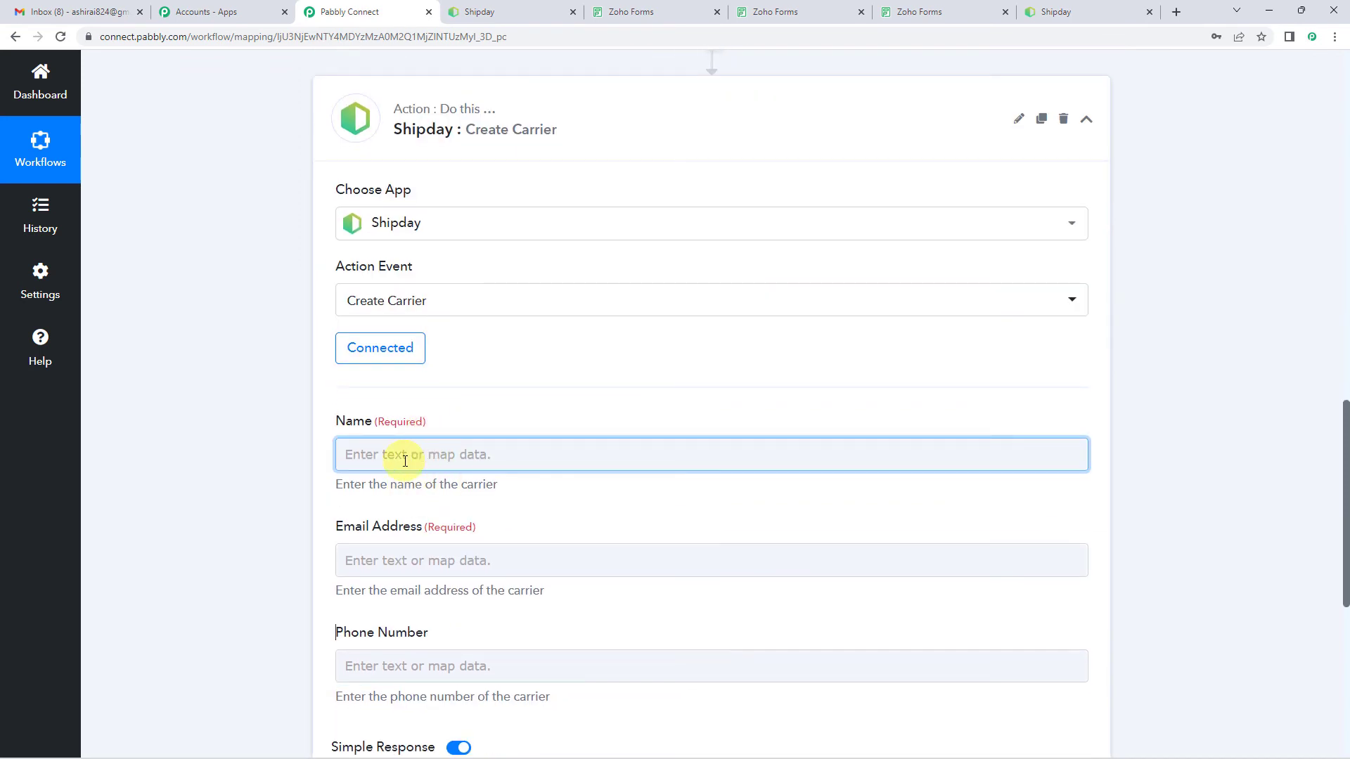
Step: Map the carrier's Name to the Zoho Forms First Name and Last Name values, separated by a space
left_click(477, 457)
scroll(477, 456, "down", 2)
left_click(488, 444)
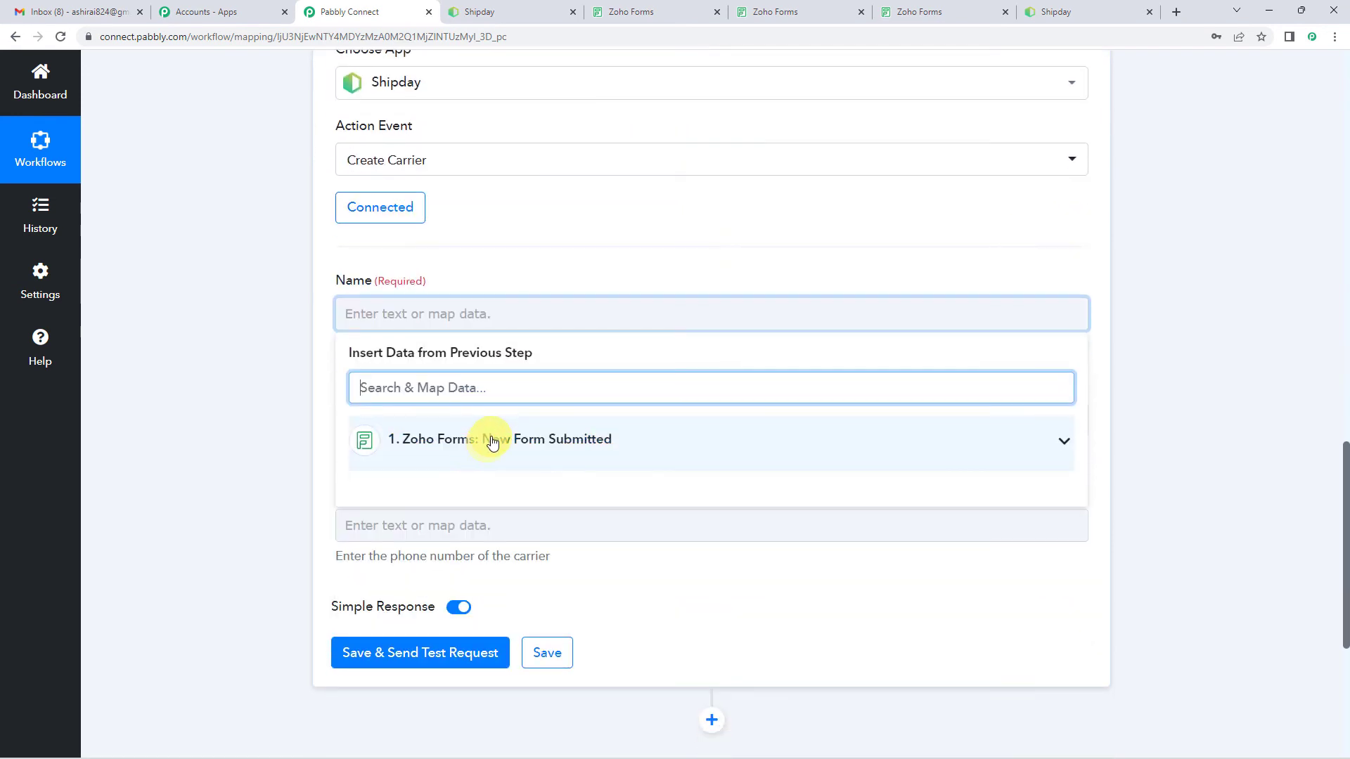
left_click(490, 441)
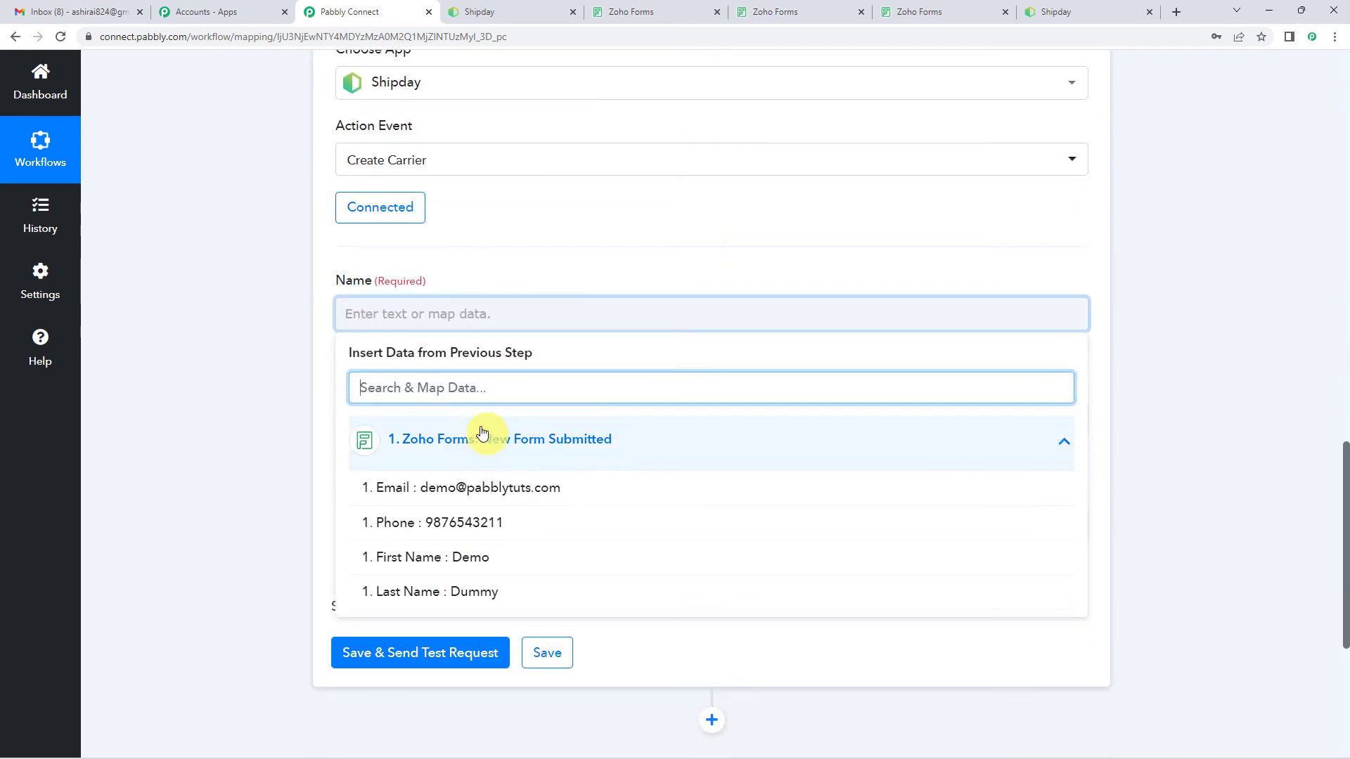
left_click(481, 559)
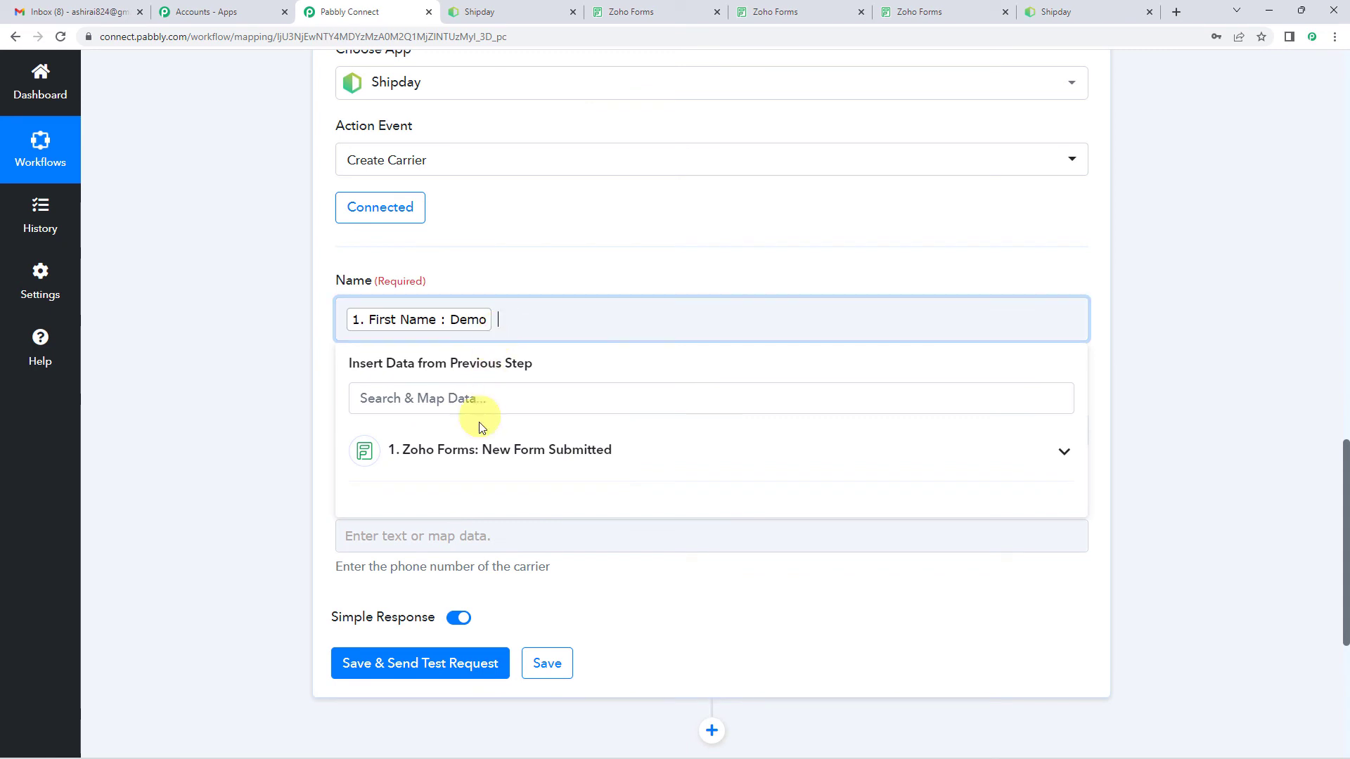
left_click(467, 450)
left_click(465, 609)
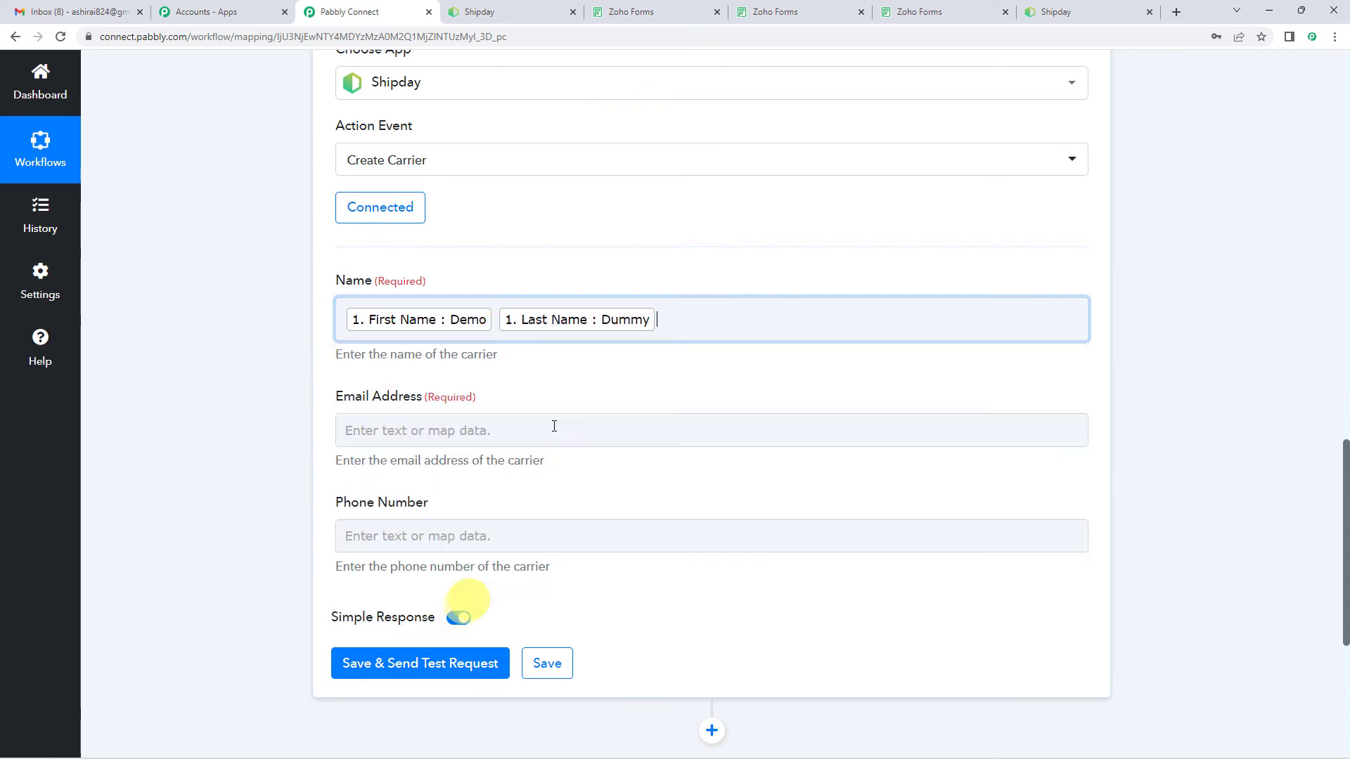
left_click(536, 267)
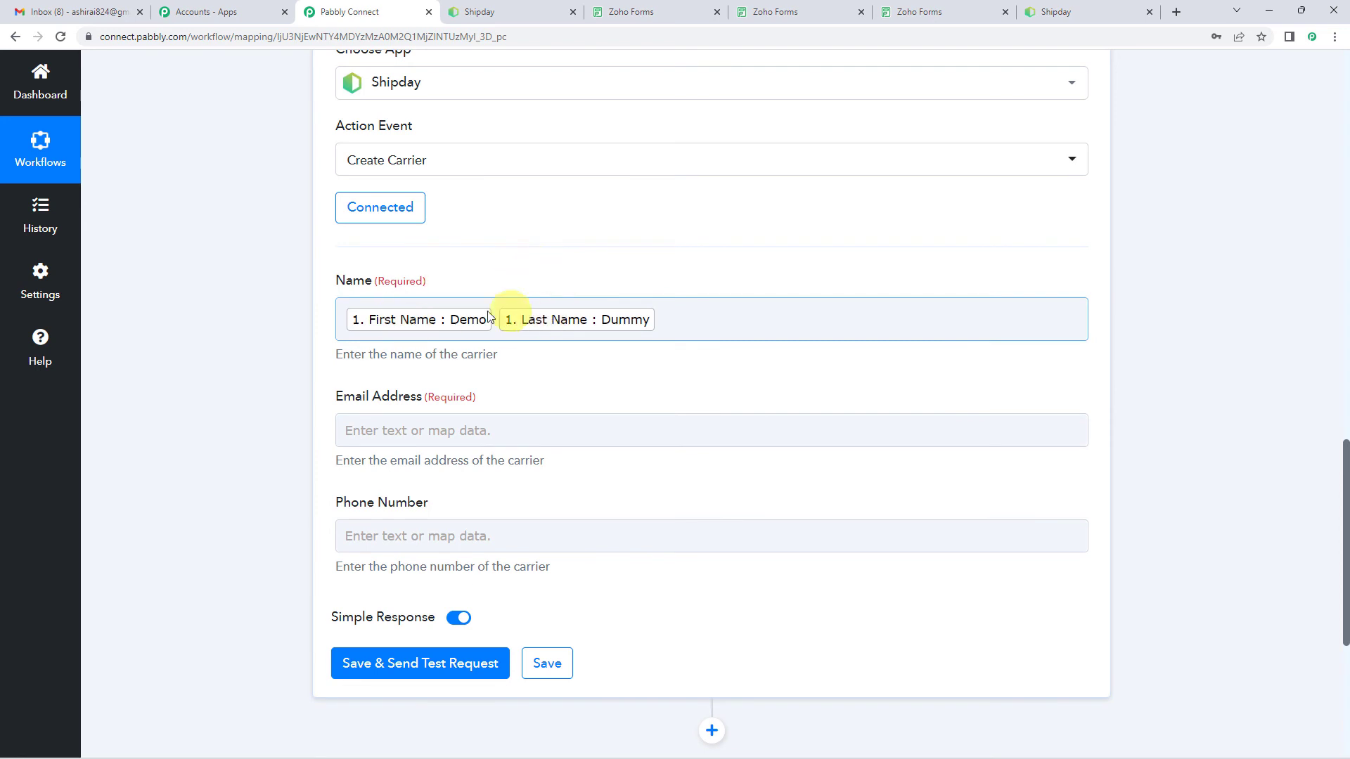
Step: Map the carrier's Email Address to the Email value from the Zoho Forms trigger
left_click(394, 431)
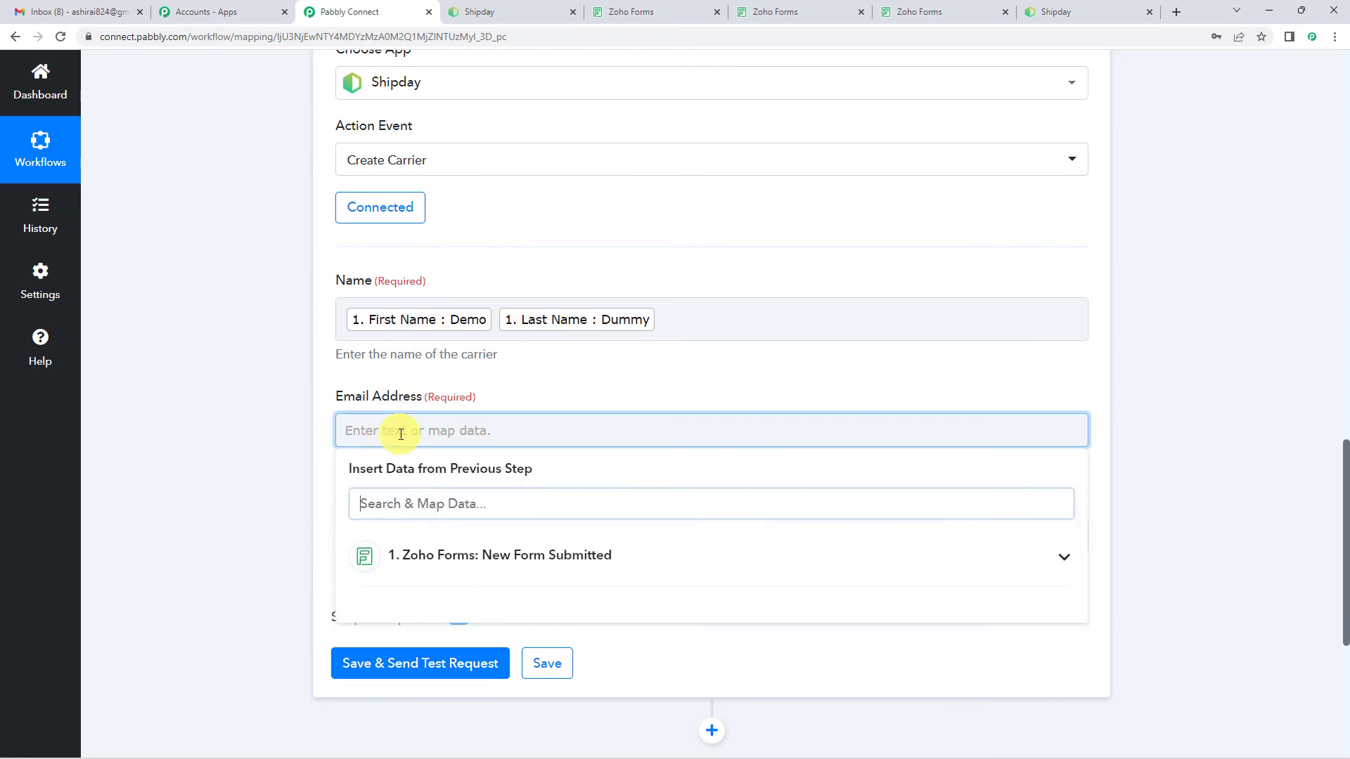
left_click(437, 554)
scroll(508, 431, "down", 1)
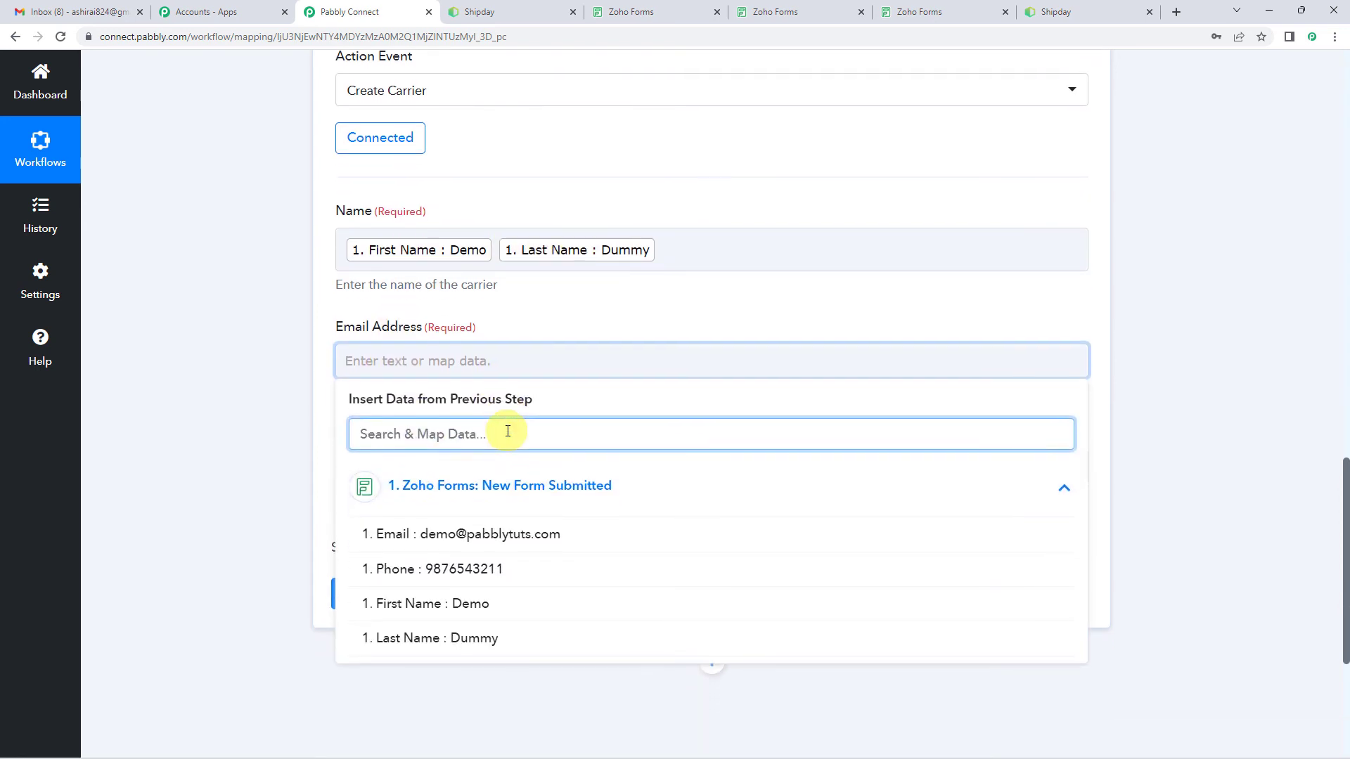
left_click(507, 433)
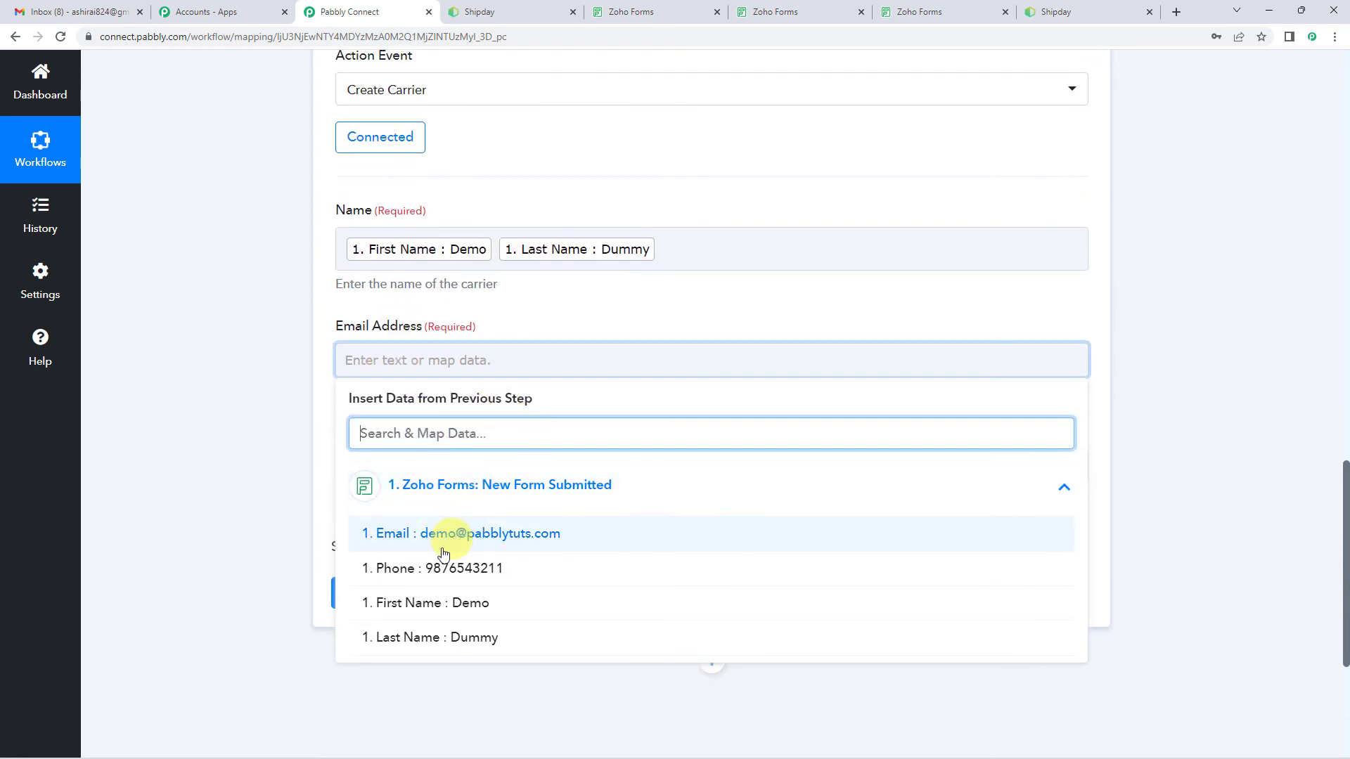
left_click(481, 539)
left_click(317, 349)
Step: Map the carrier's Phone Number to the Phone value from the Zoho Forms trigger
scroll(316, 349, "down", 2)
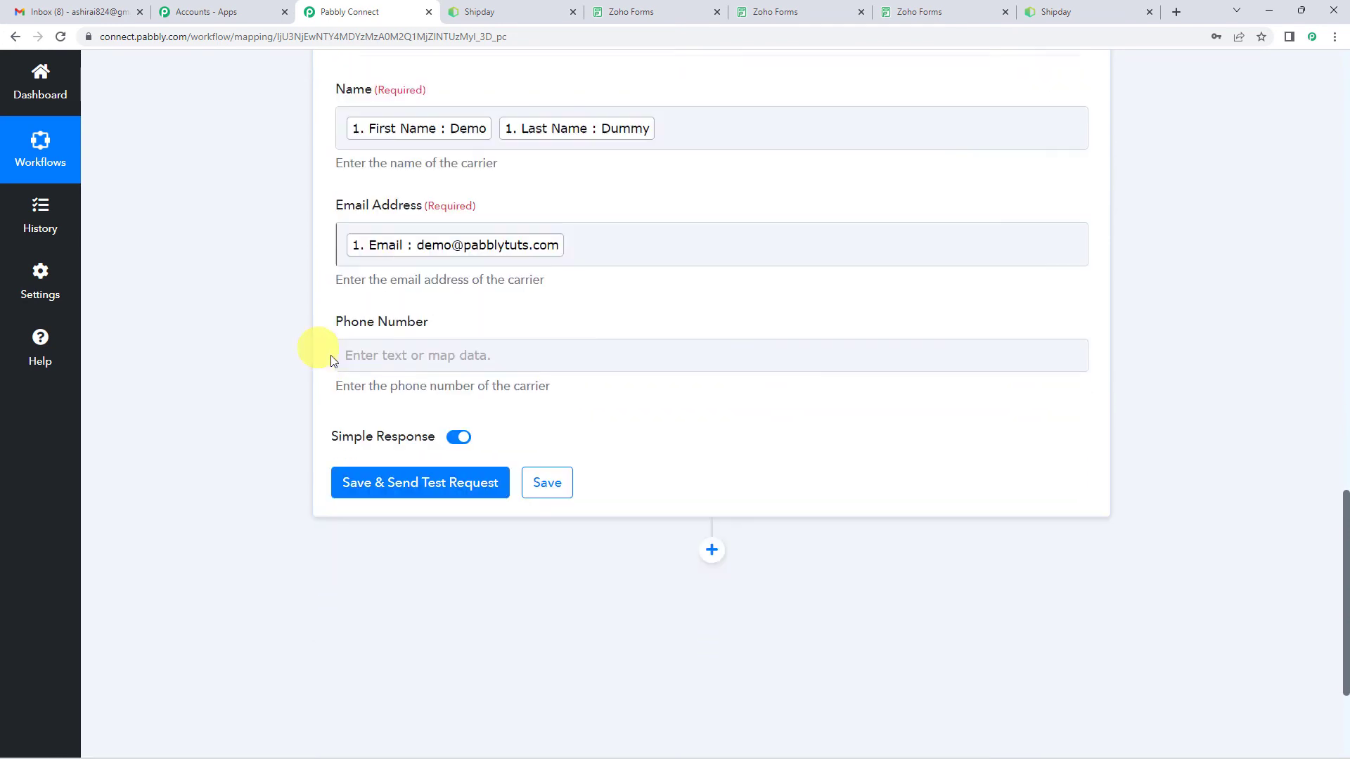
left_click(448, 339)
left_click(476, 461)
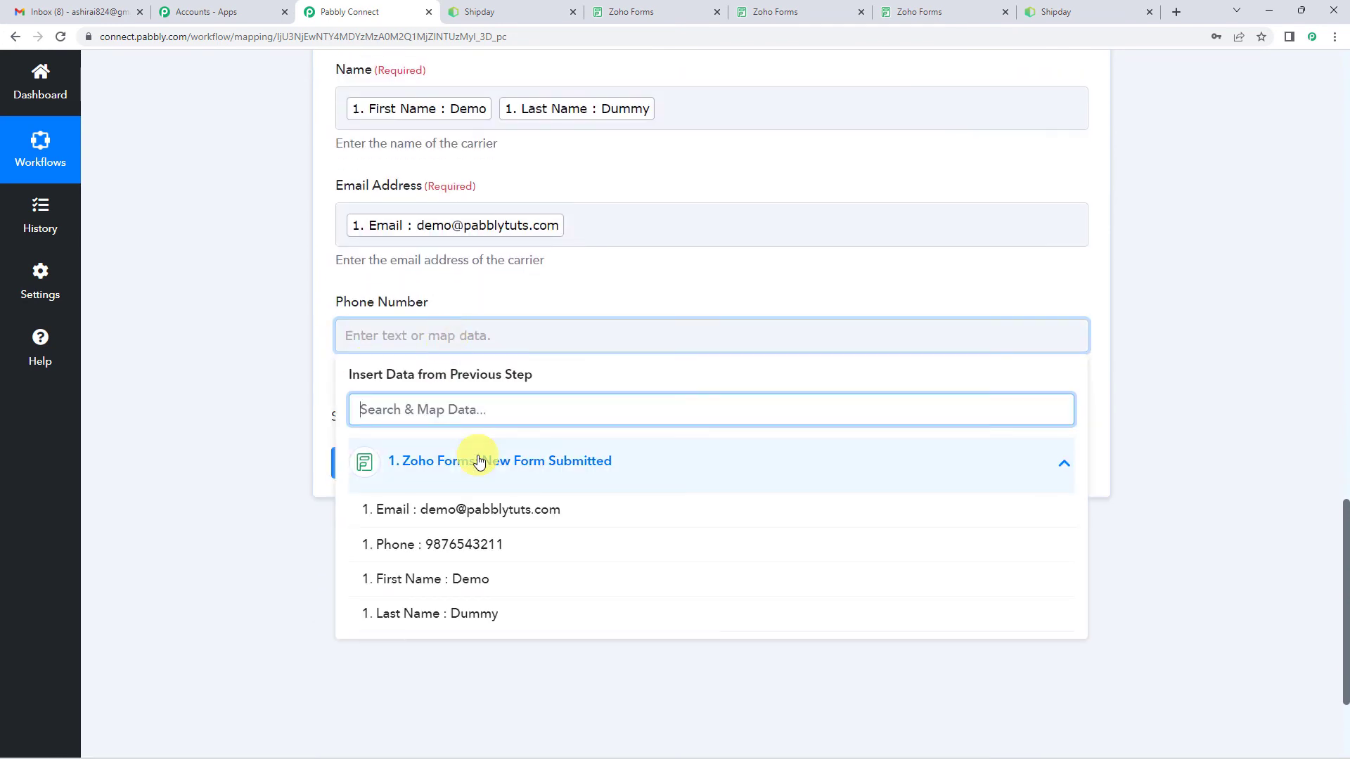
left_click(474, 540)
left_click(323, 354)
Step: Compare the mapped Create Carrier fields with the response captured by the Zoho Forms trigger
scroll(324, 354, "up", 2)
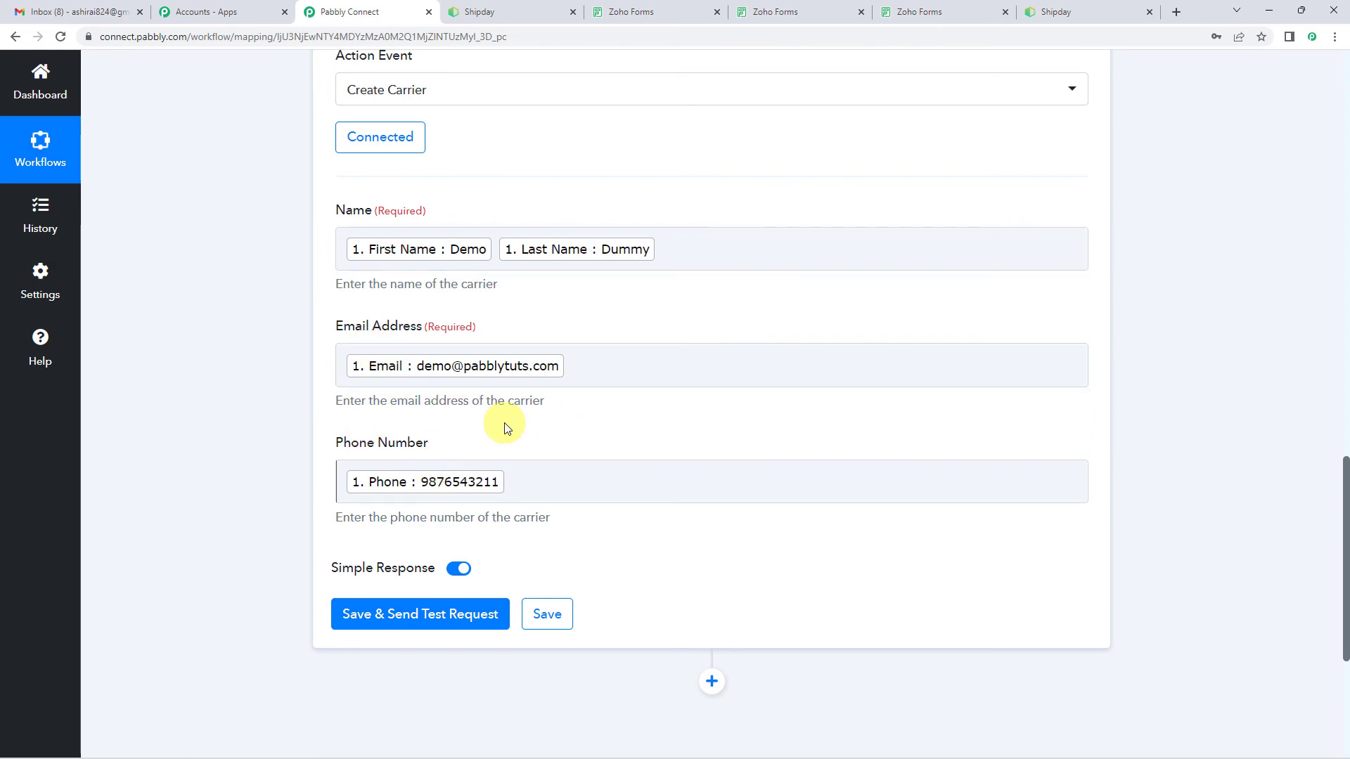
scroll(286, 401, "up", 10)
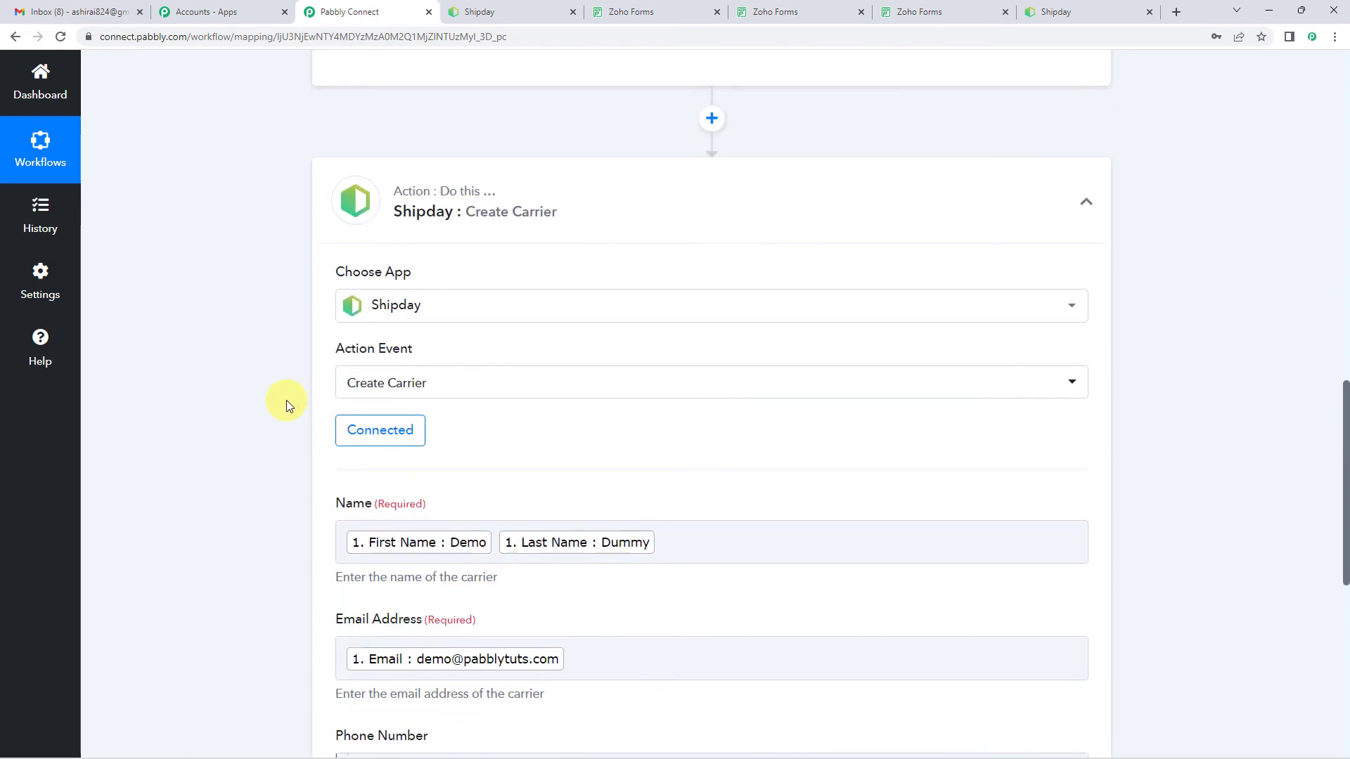
scroll(285, 401, "up", 5)
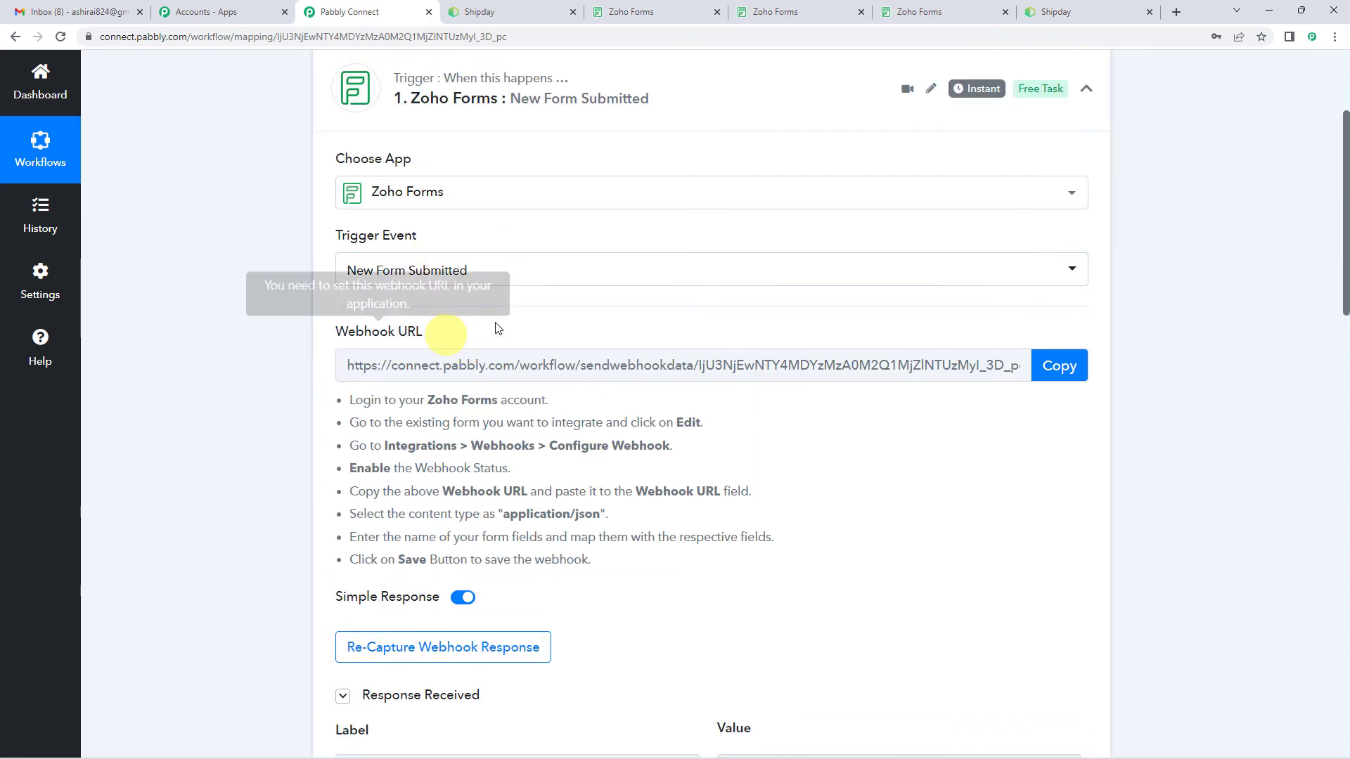
scroll(528, 306, "down", 9)
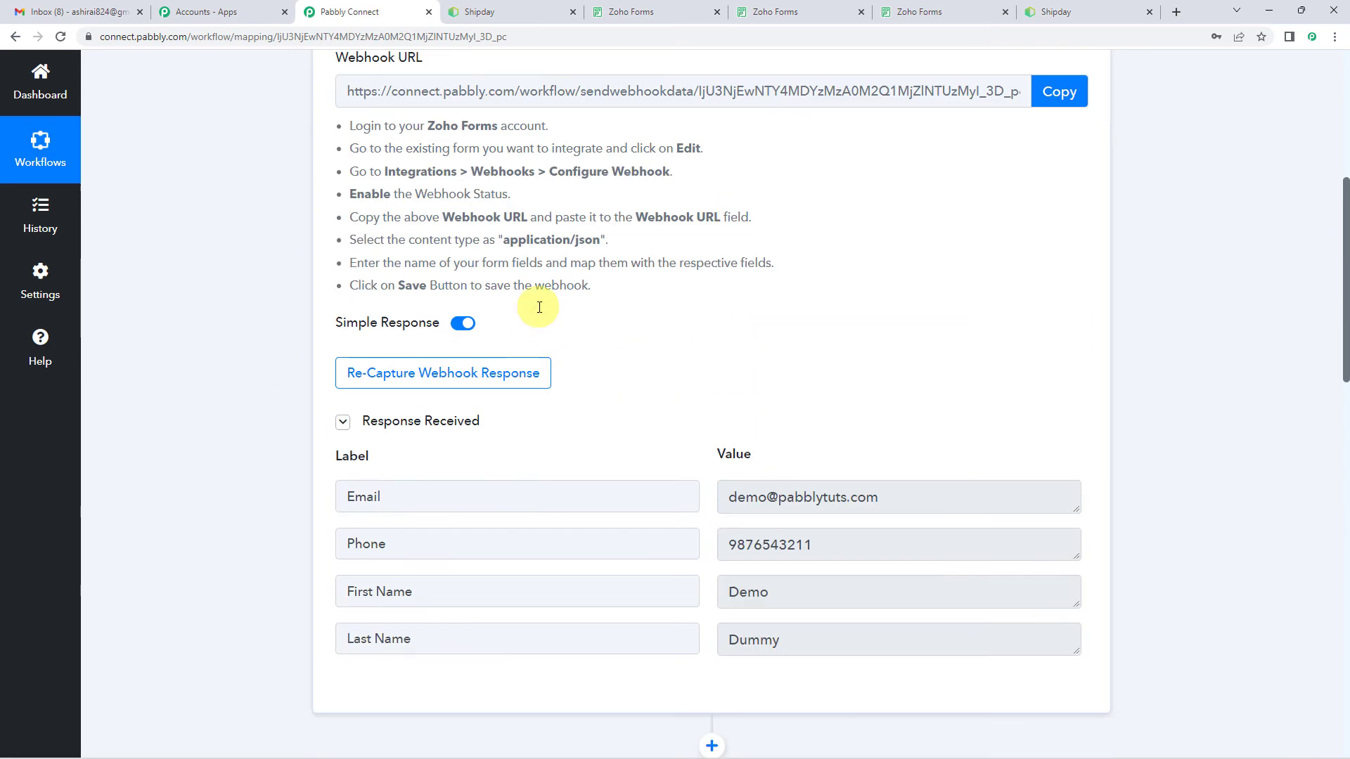
scroll(383, 341, "down", 5)
scroll(492, 288, "down", 5)
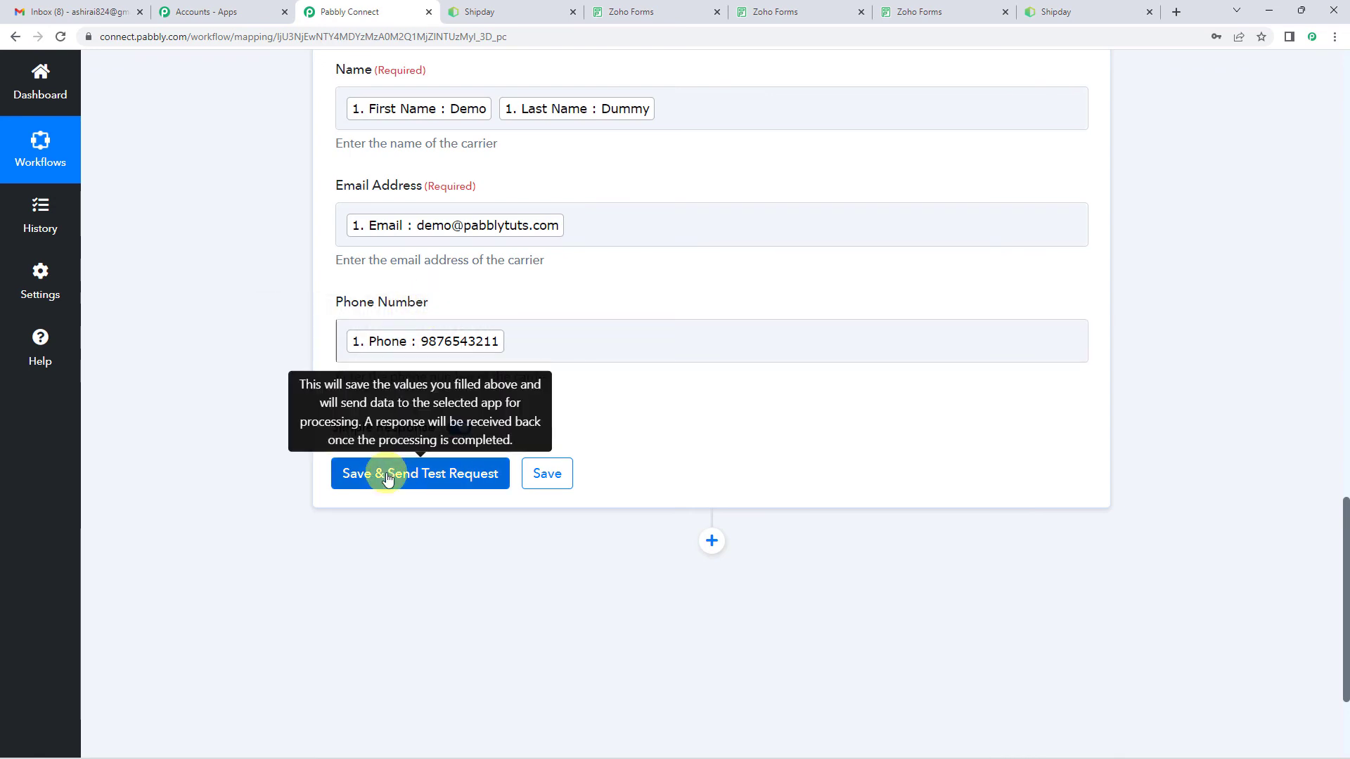
Step: Check the existing drivers in Shipday's Driver List, and return to the Pabbly Connect workflow
left_click(1065, 6)
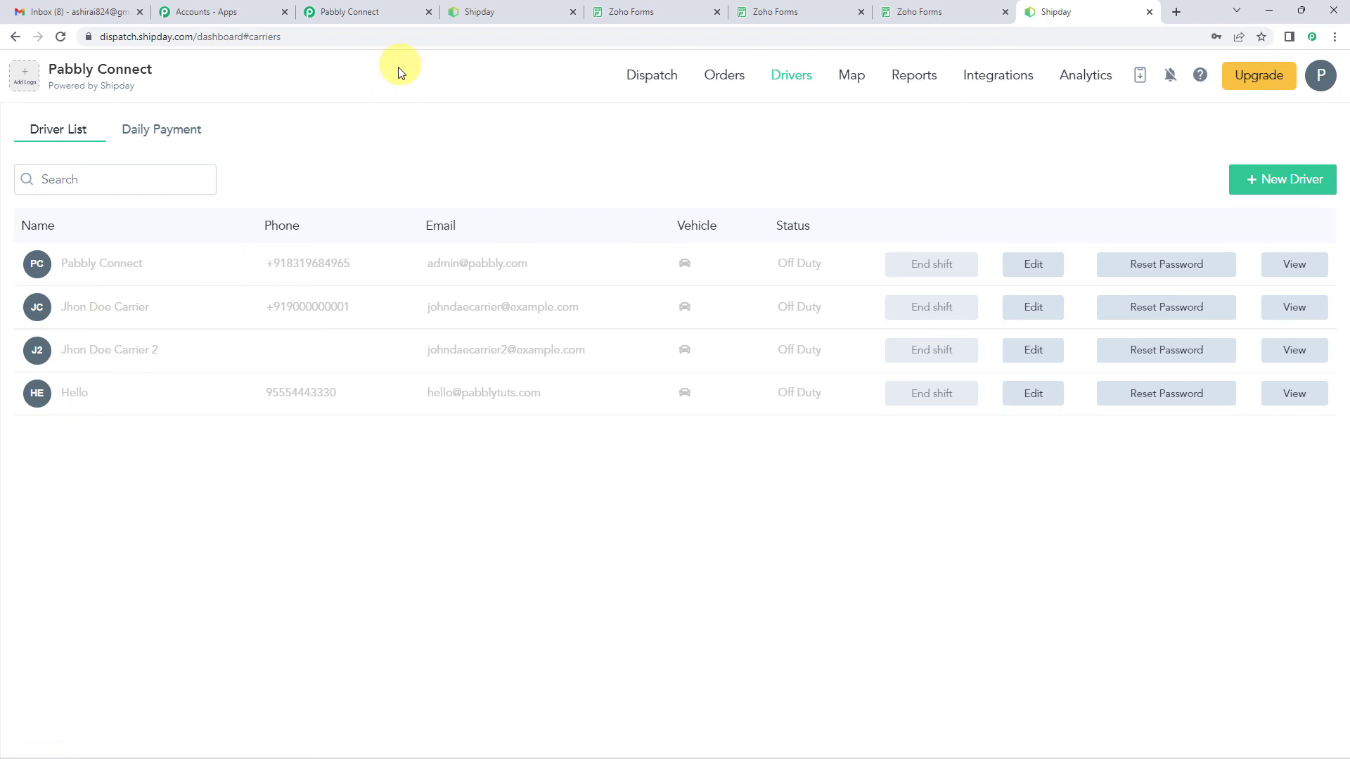
left_click(467, 10)
left_click(369, 7)
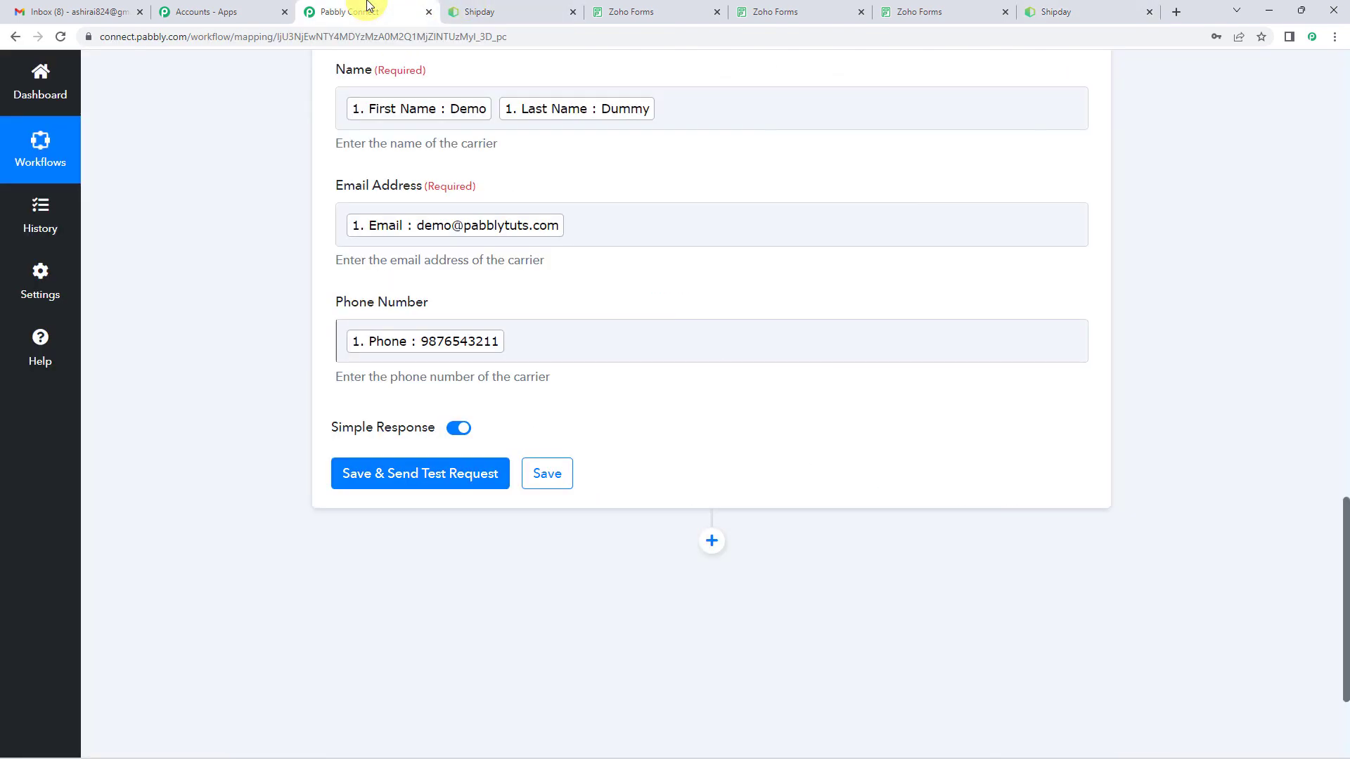
Step: Save the Create Carrier action with a test request to Shipday, and review the response received
left_click(391, 481)
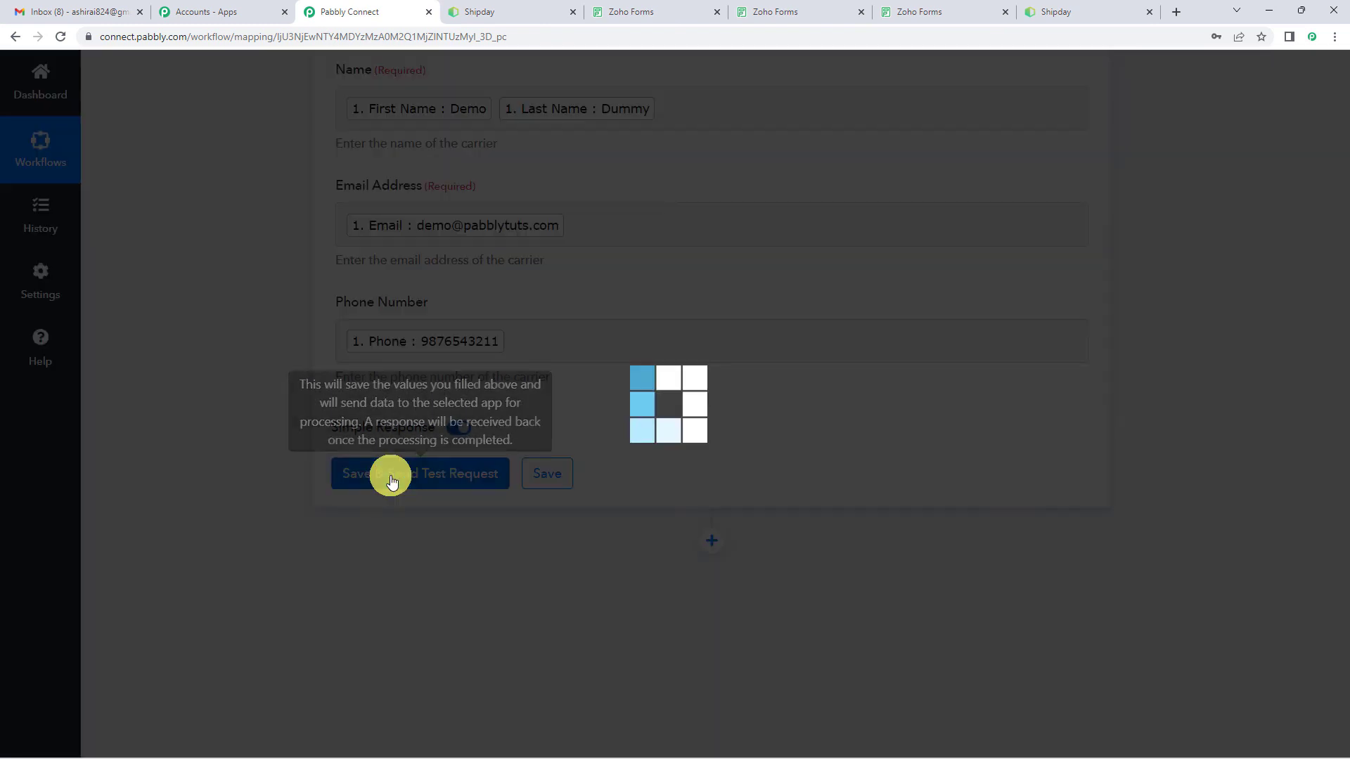
scroll(673, 427, "down", 1)
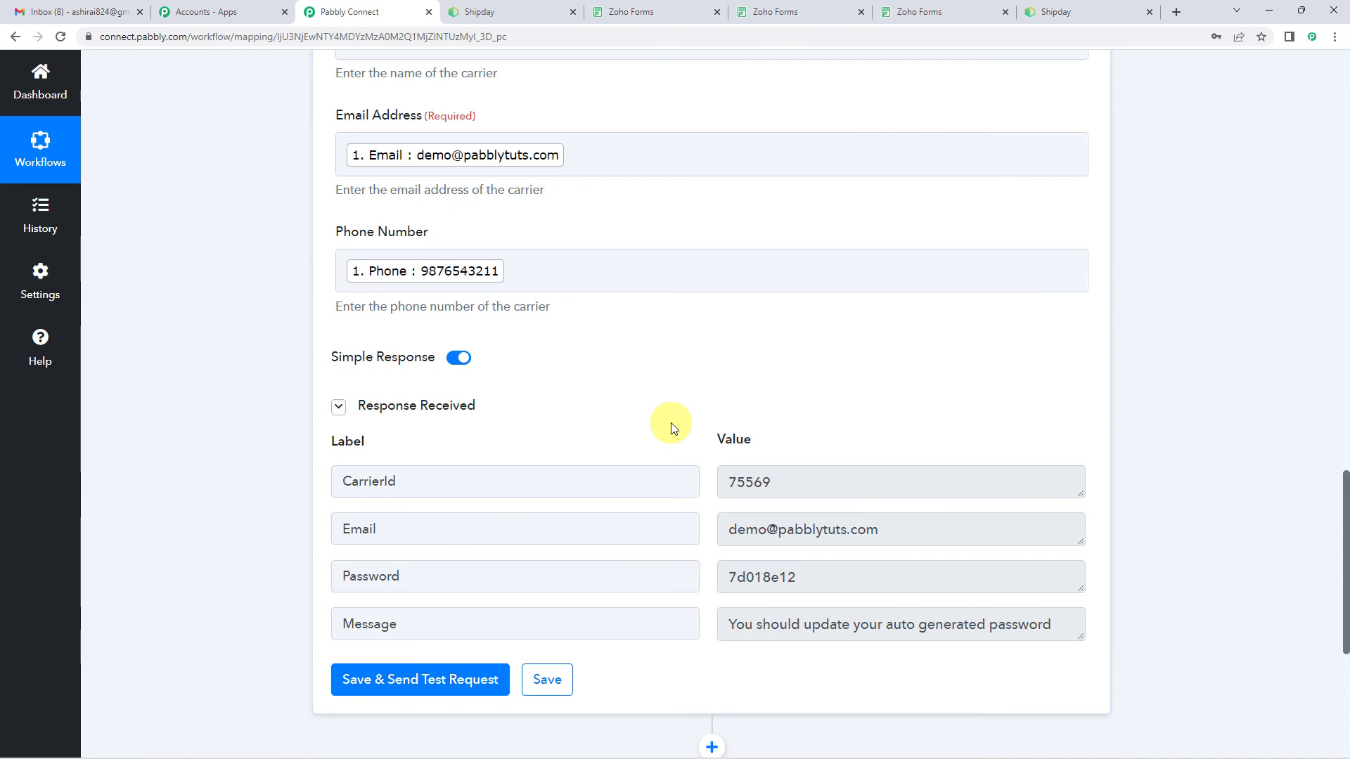
scroll(673, 427, "down", 1)
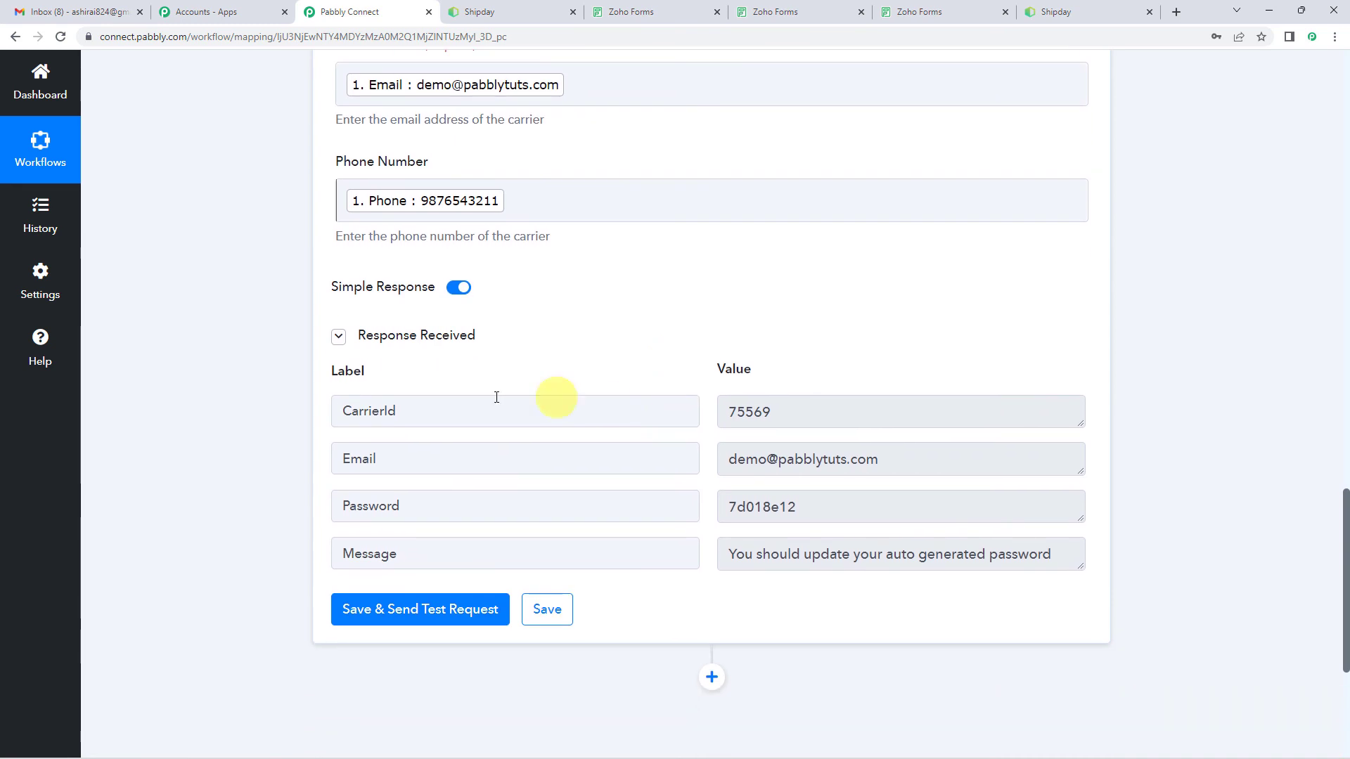
double_click(376, 413)
left_click(691, 336)
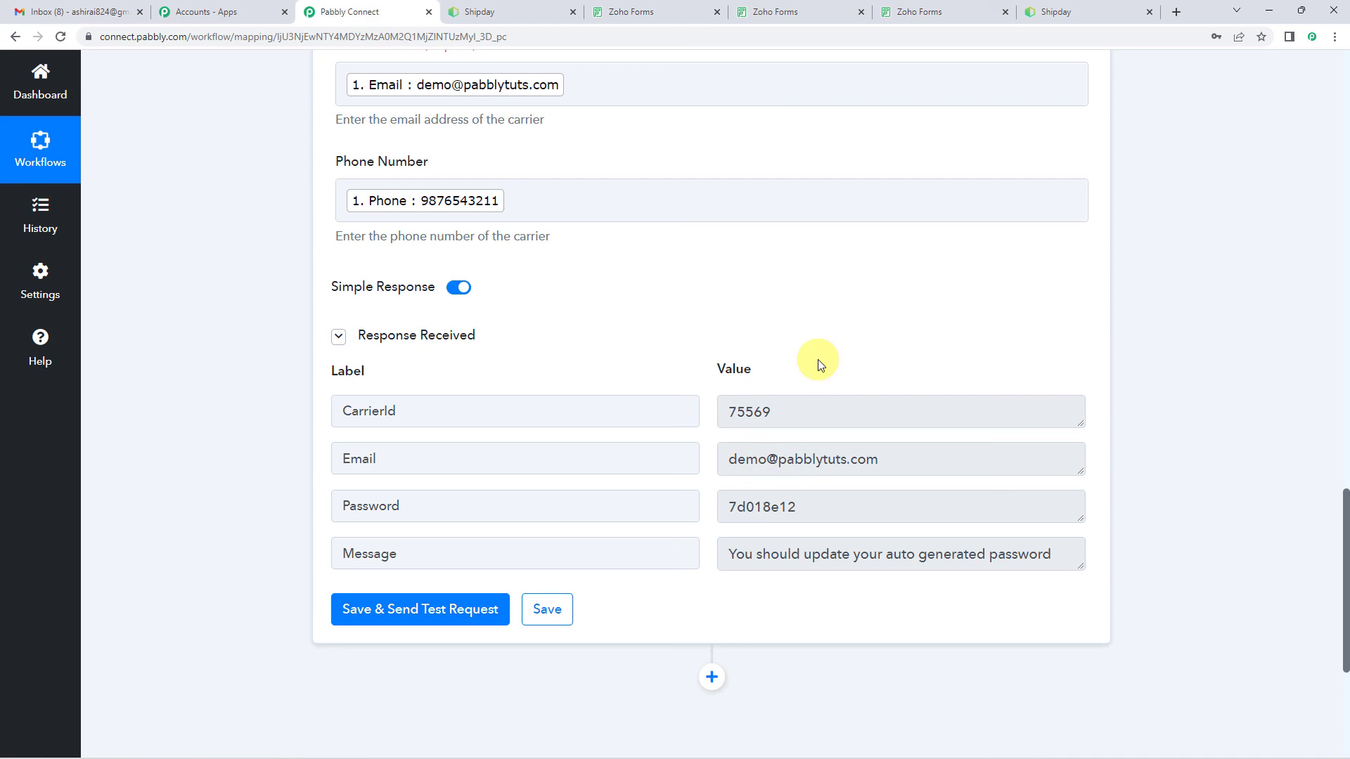
Step: Switch to Shipday's Driver List, view the details of the driver created by the test request, and close them
scroll(616, 437, "up", 8)
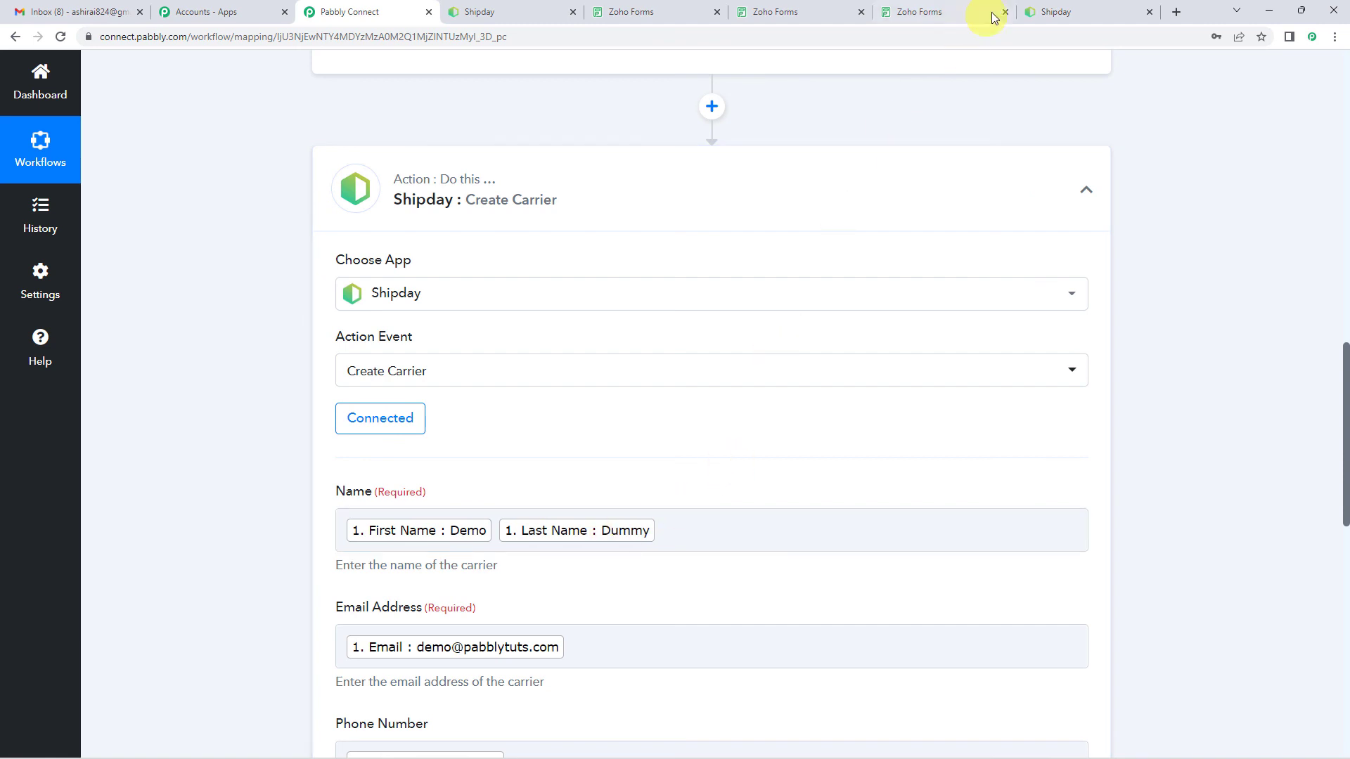
left_click(1061, 6)
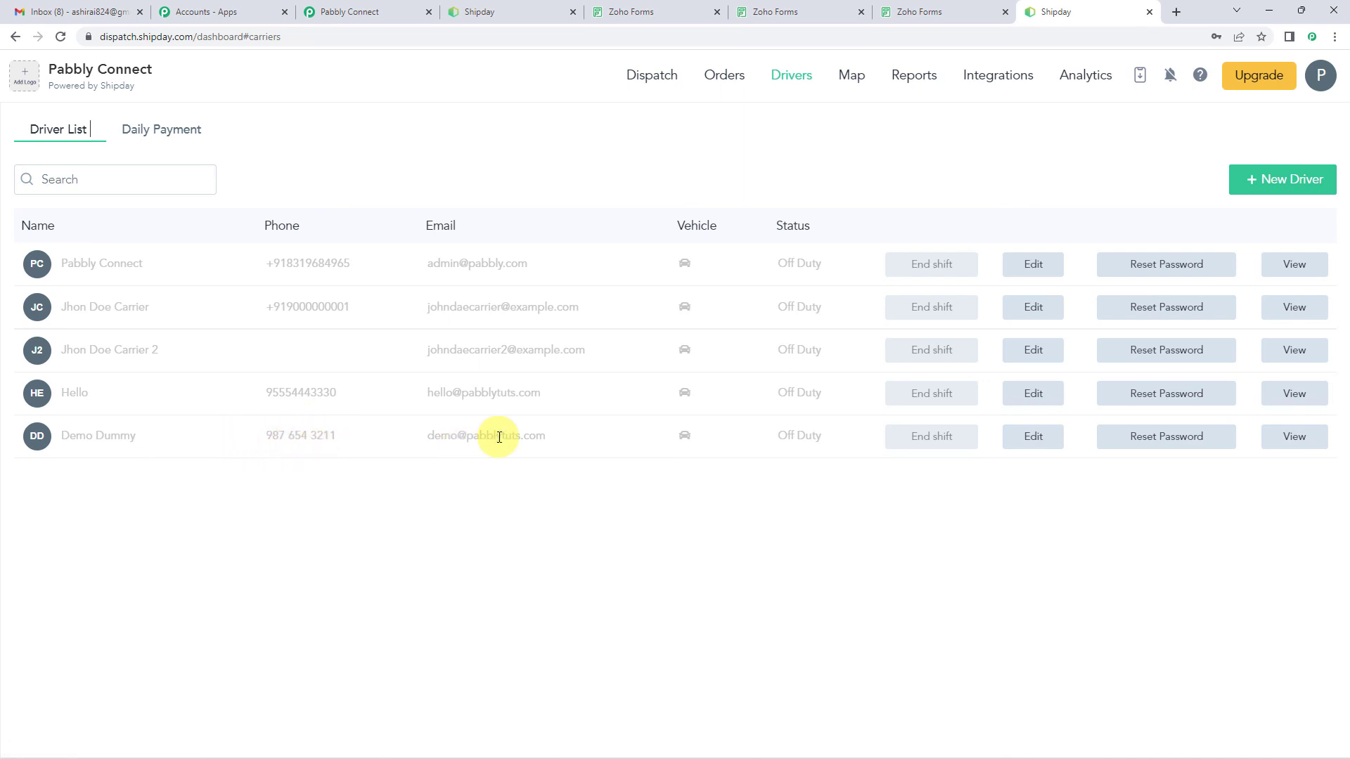
left_click(106, 443)
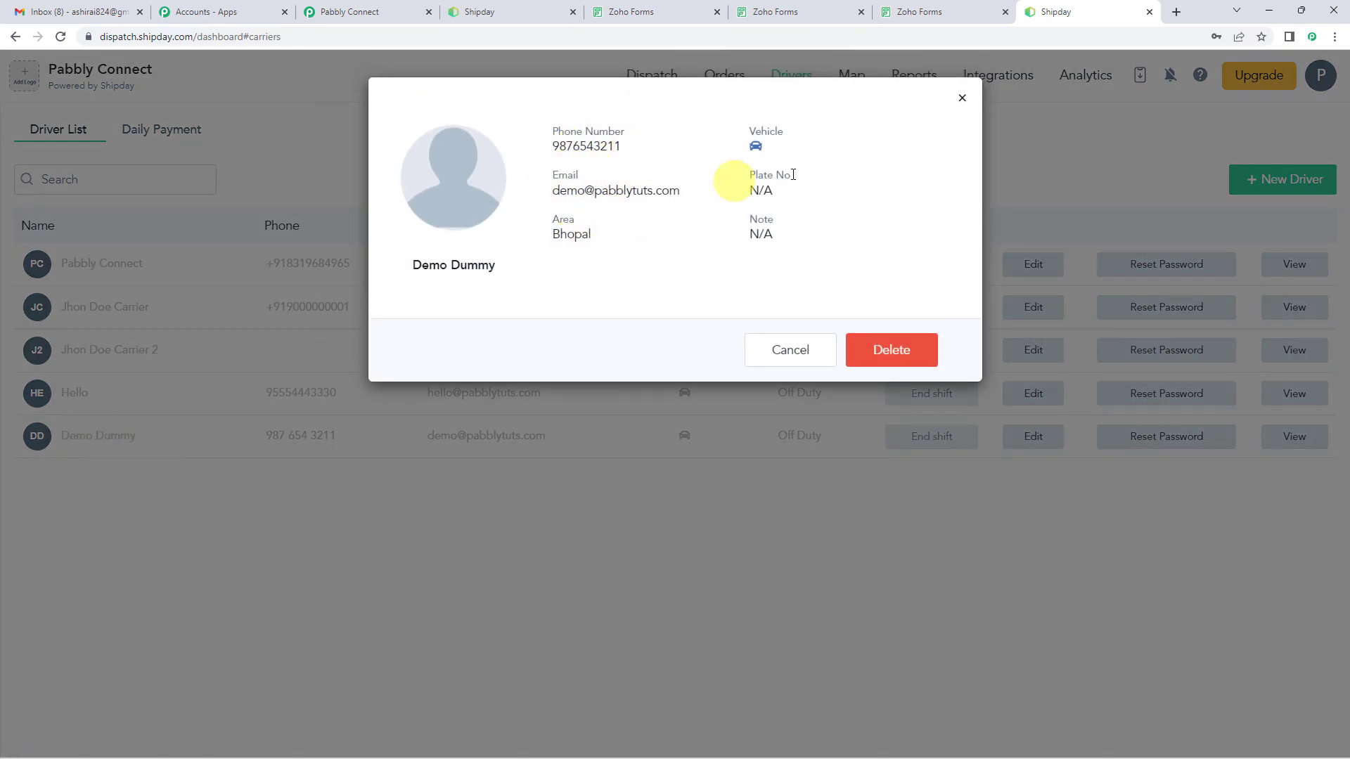
left_click(964, 100)
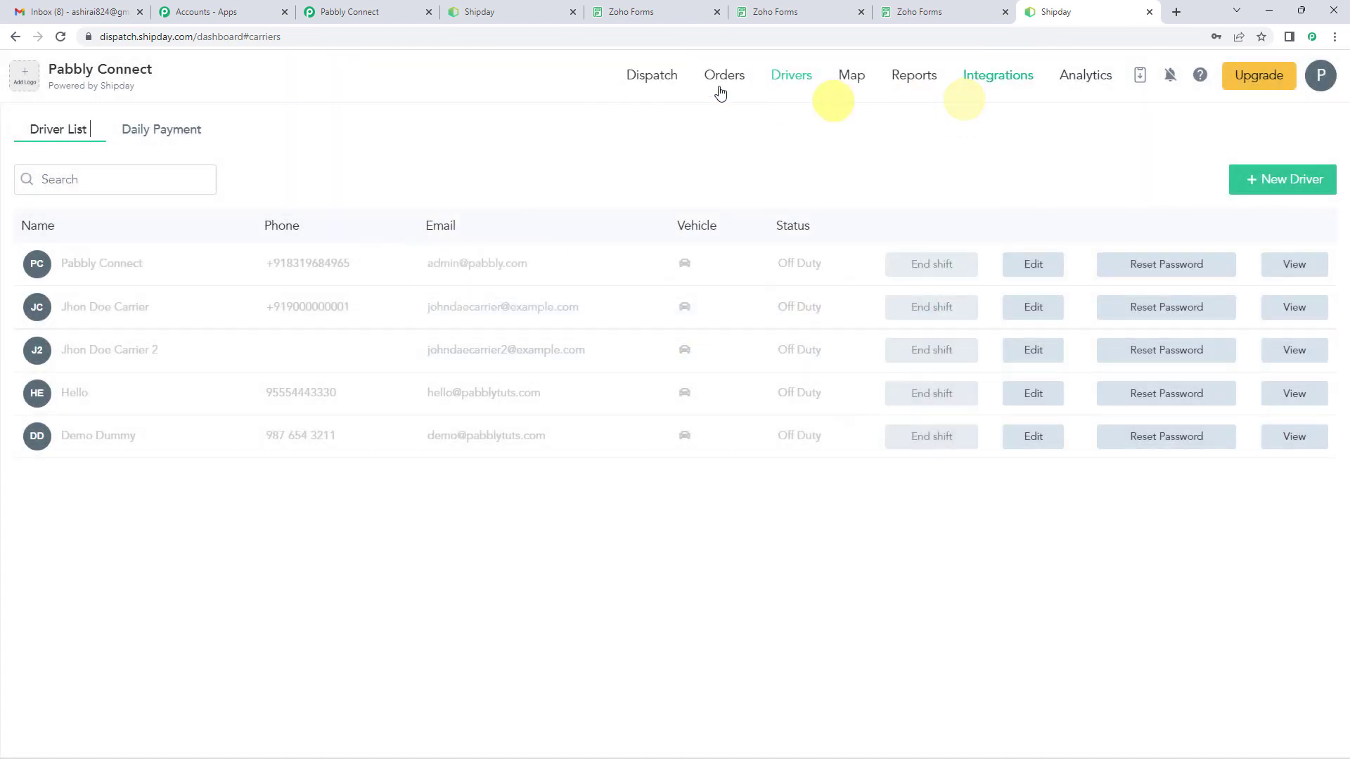
Step: Return to Pabbly Connect and collapse both the Shipday Create Carrier action and the Zoho Forms trigger
left_click(412, 10)
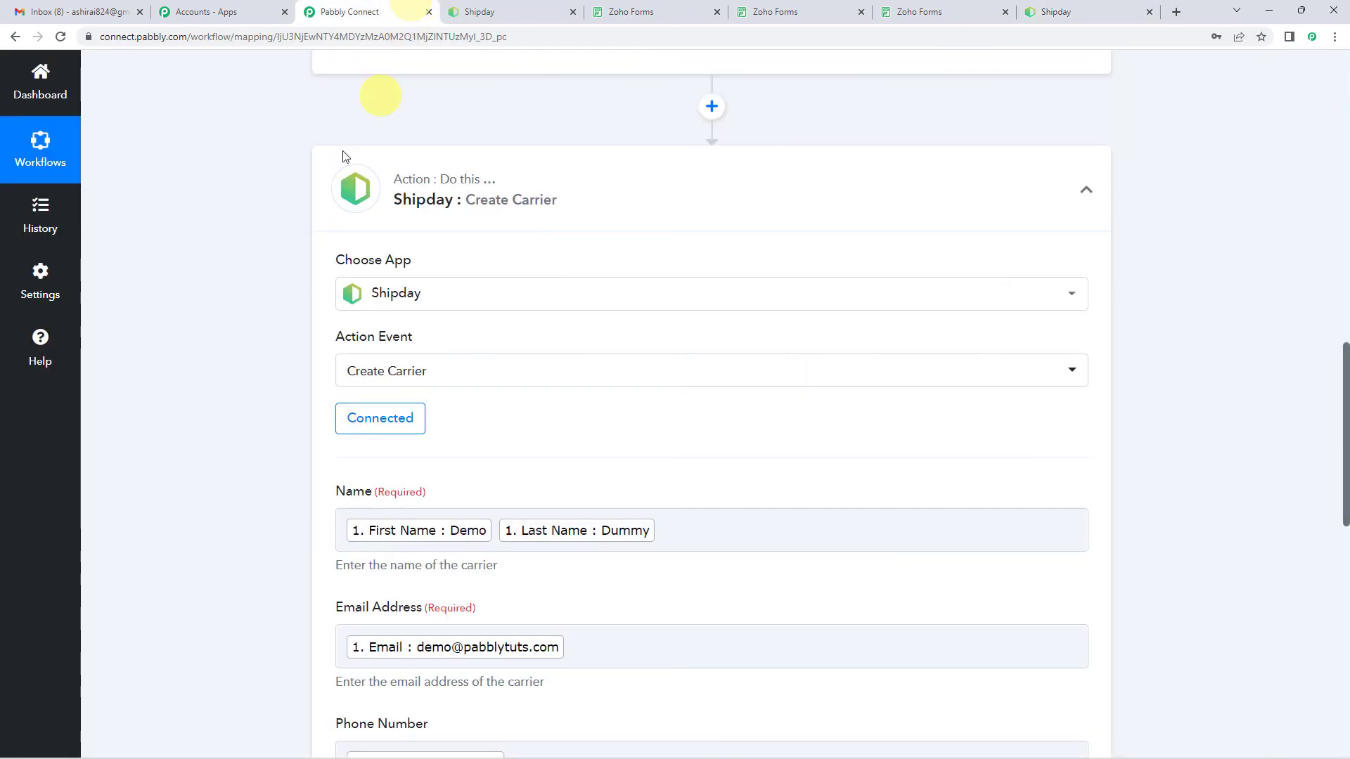
left_click(528, 199)
scroll(241, 350, "up", 10)
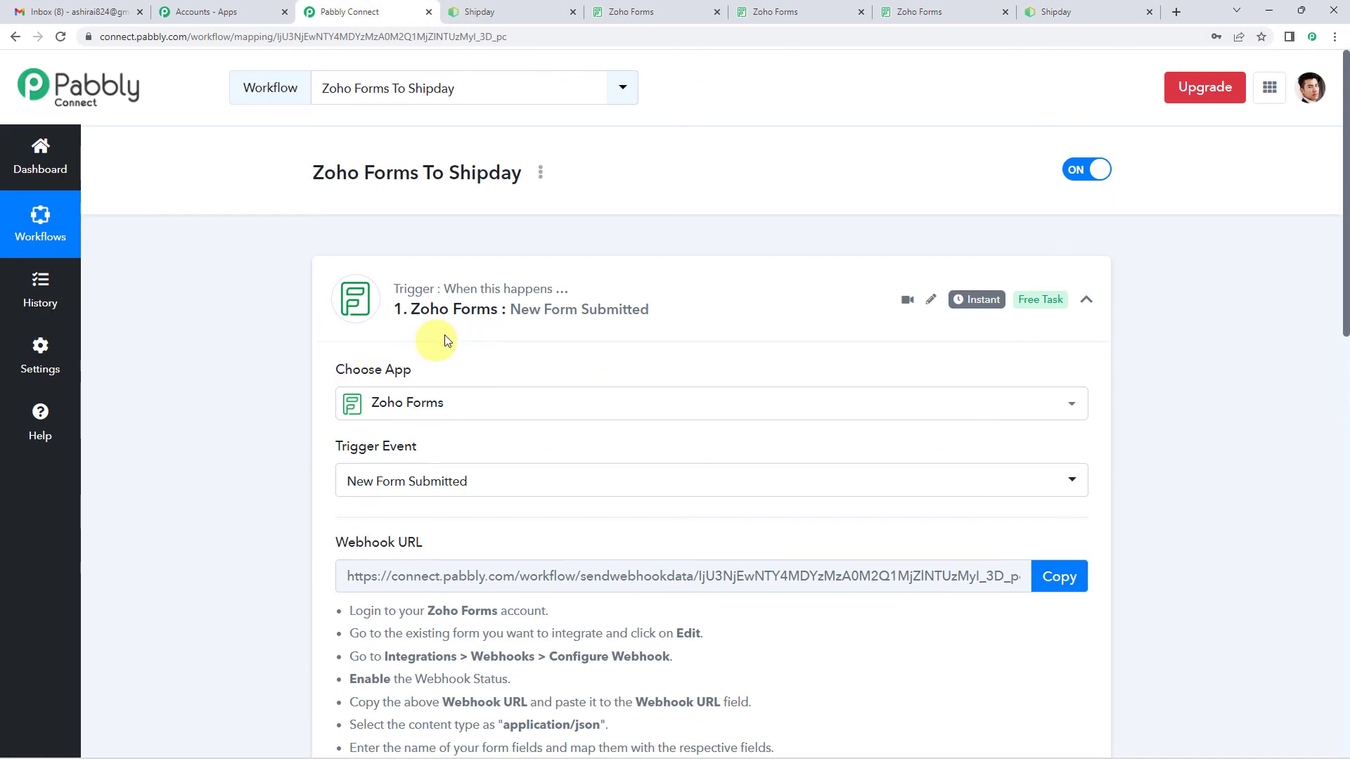
left_click(456, 313)
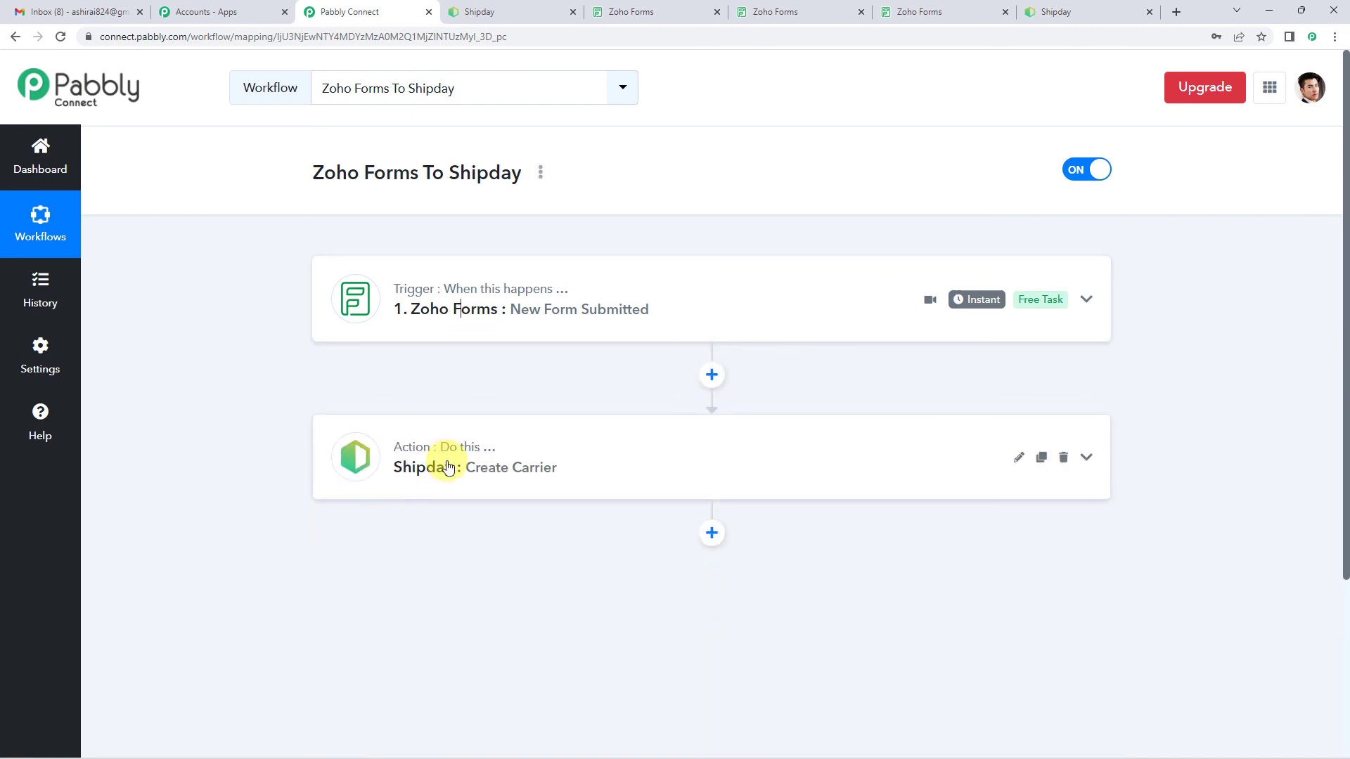